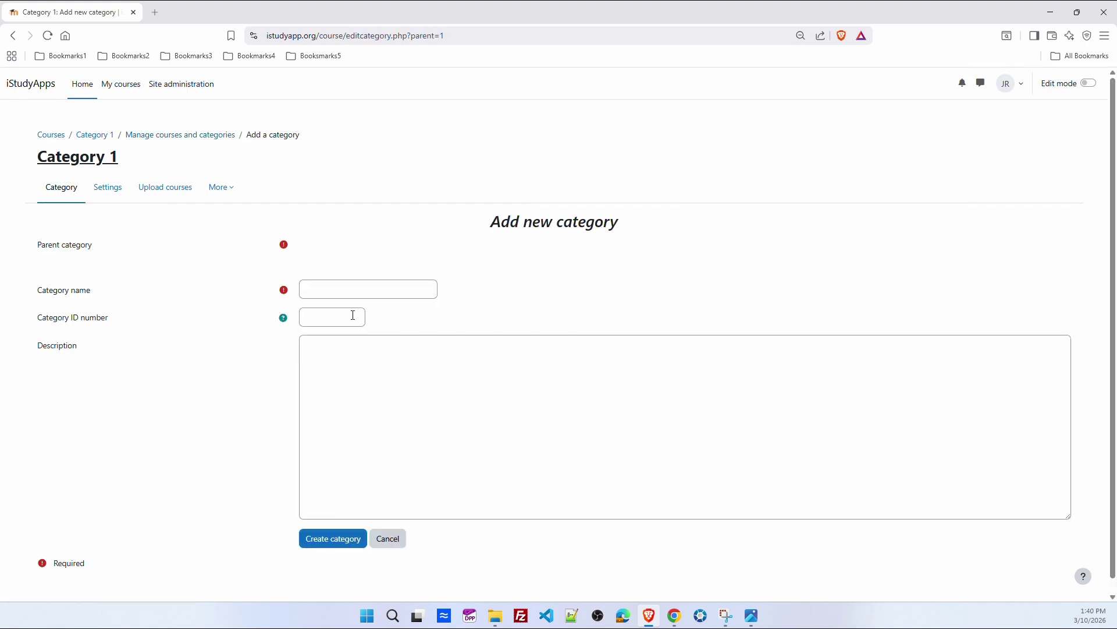
- Create a course category named Staff with Top as its parent category
left_click(353, 293)
type("Staff")
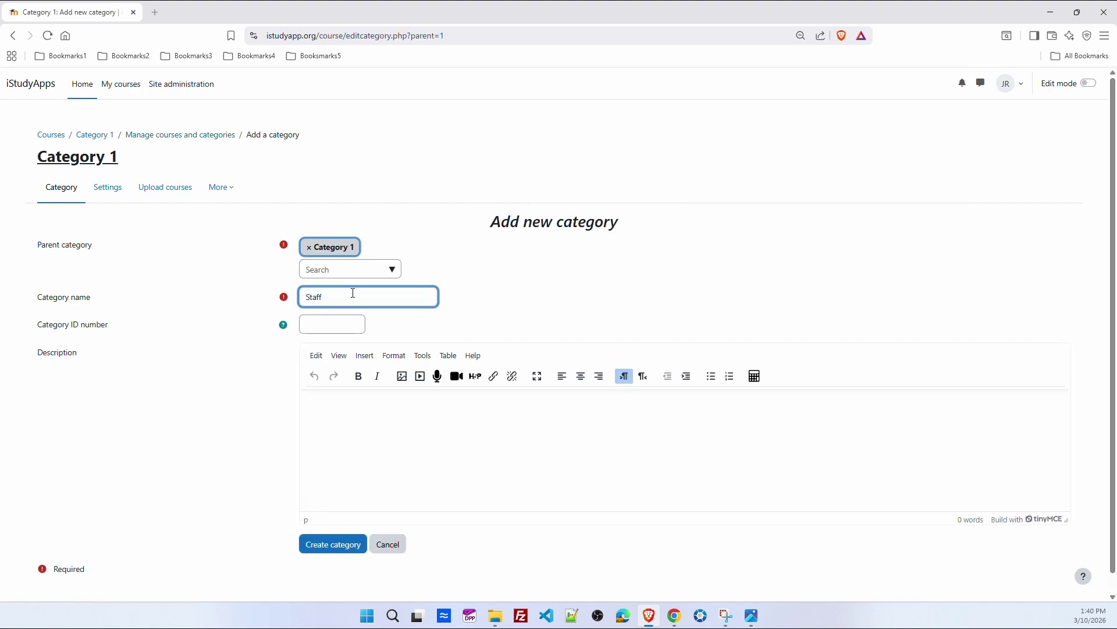
left_click(307, 249)
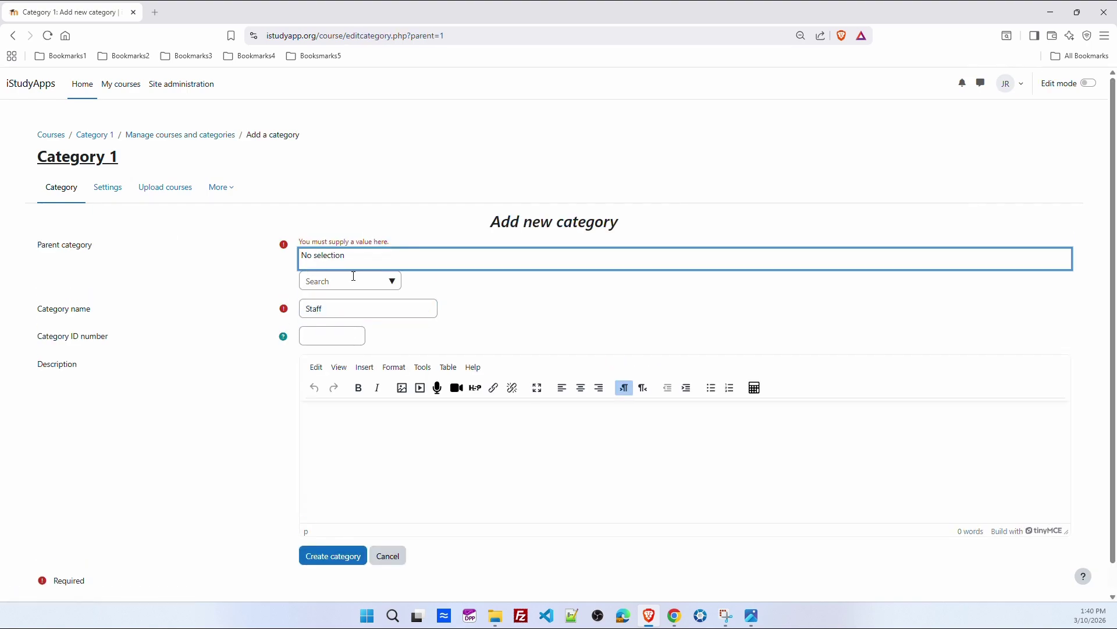
left_click(397, 290)
left_click(320, 301)
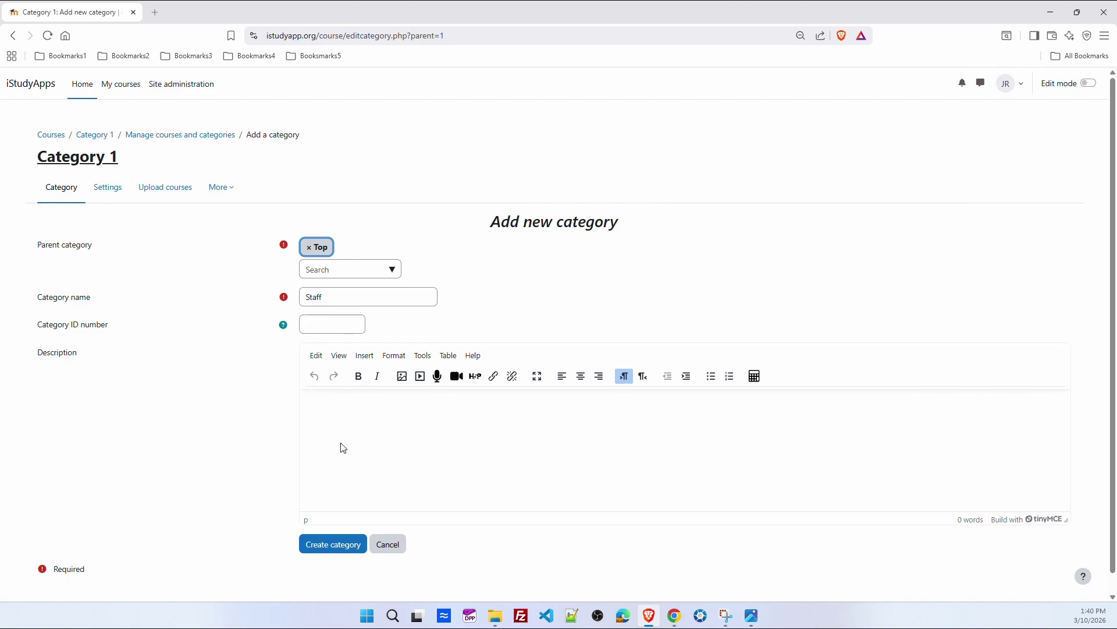
left_click(333, 546)
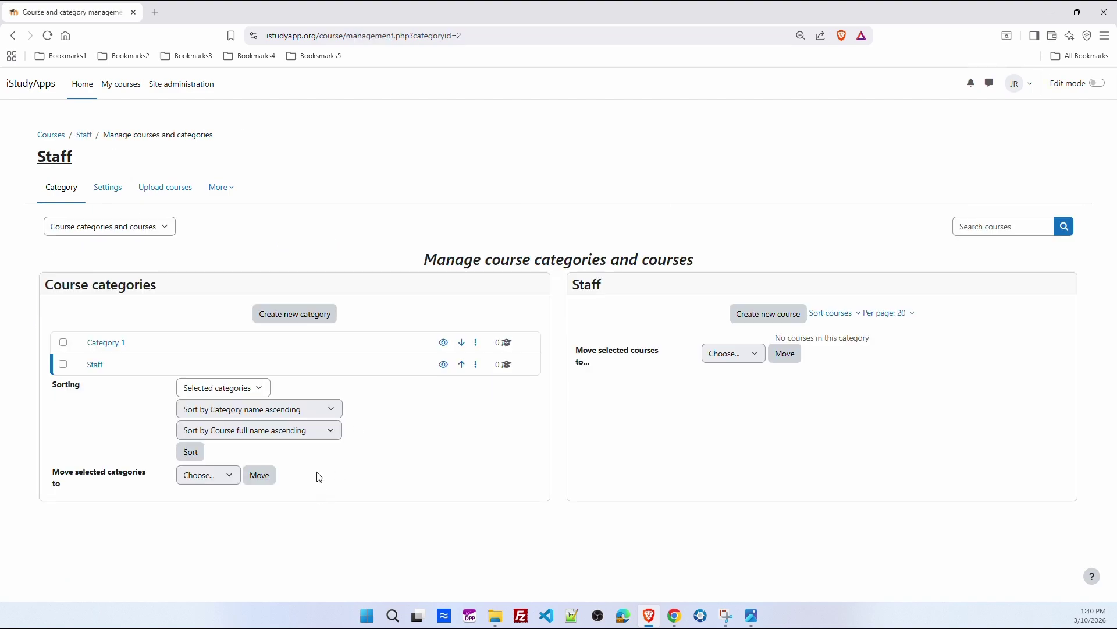
- Create another course category named Students with Top as its parent category
left_click(300, 319)
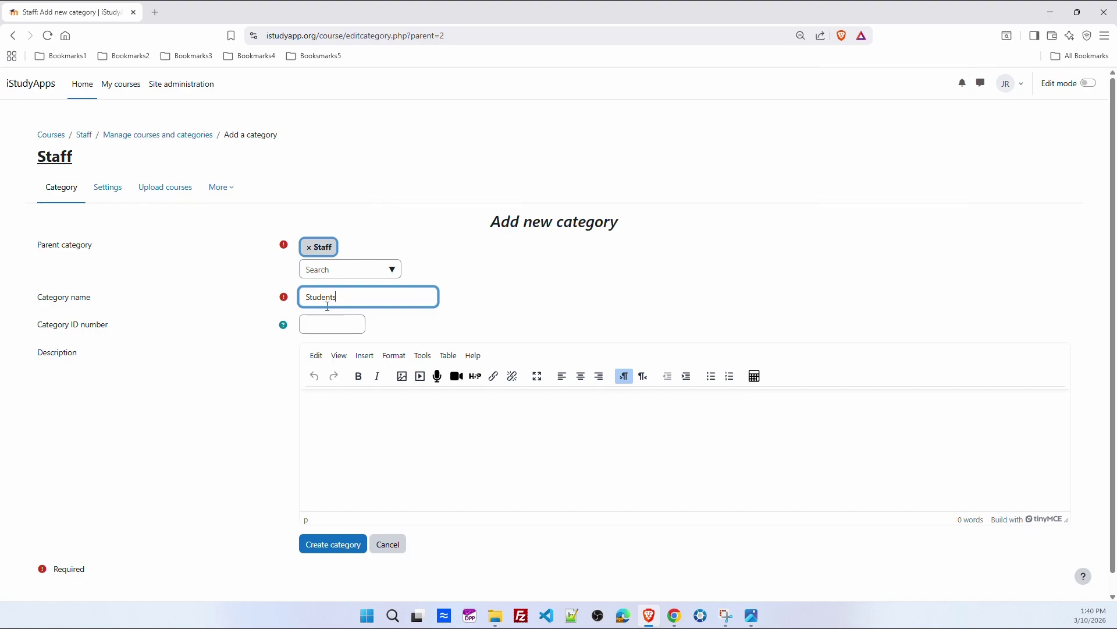
left_click(309, 247)
left_click(388, 285)
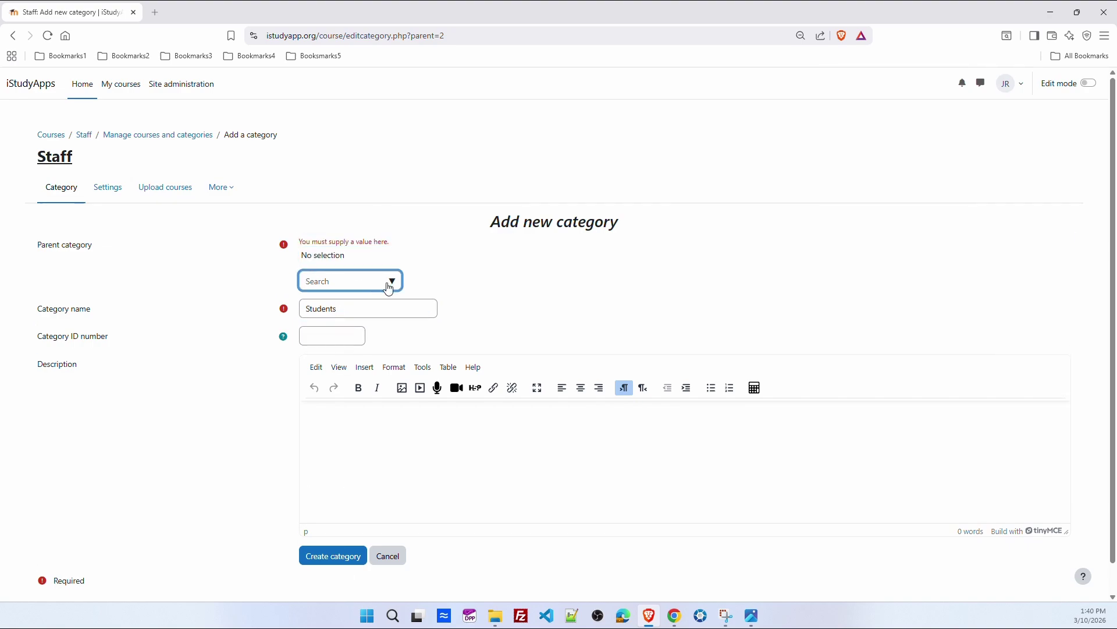
left_click(388, 287)
left_click(323, 302)
left_click(326, 545)
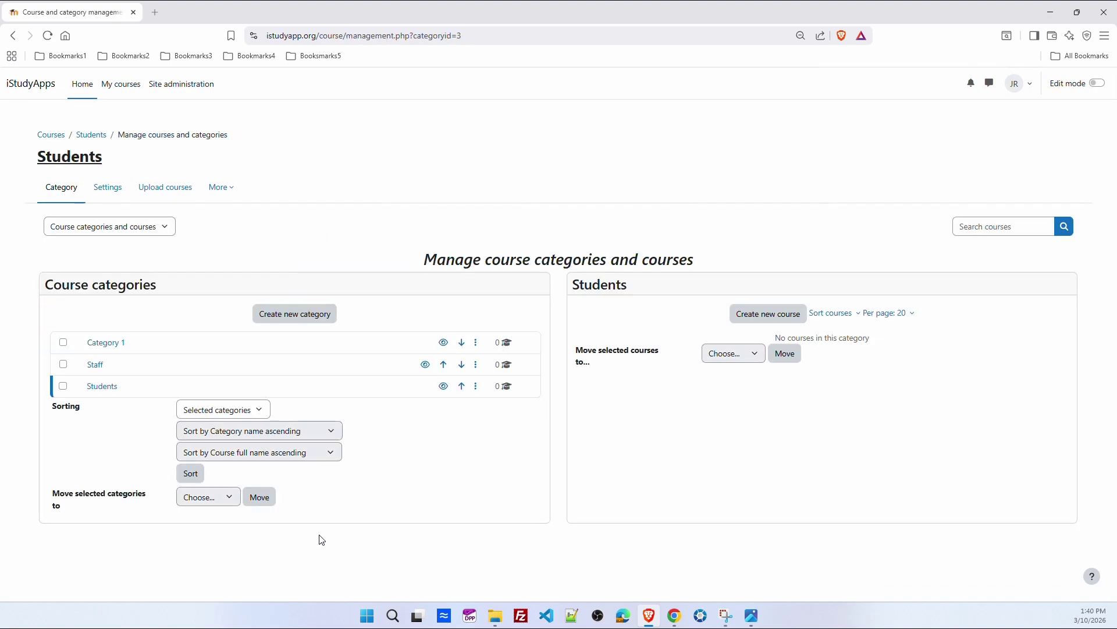
- Reorder the course categories so that Staff comes first, Students second and Category 1 last
left_click(443, 365)
left_click(462, 386)
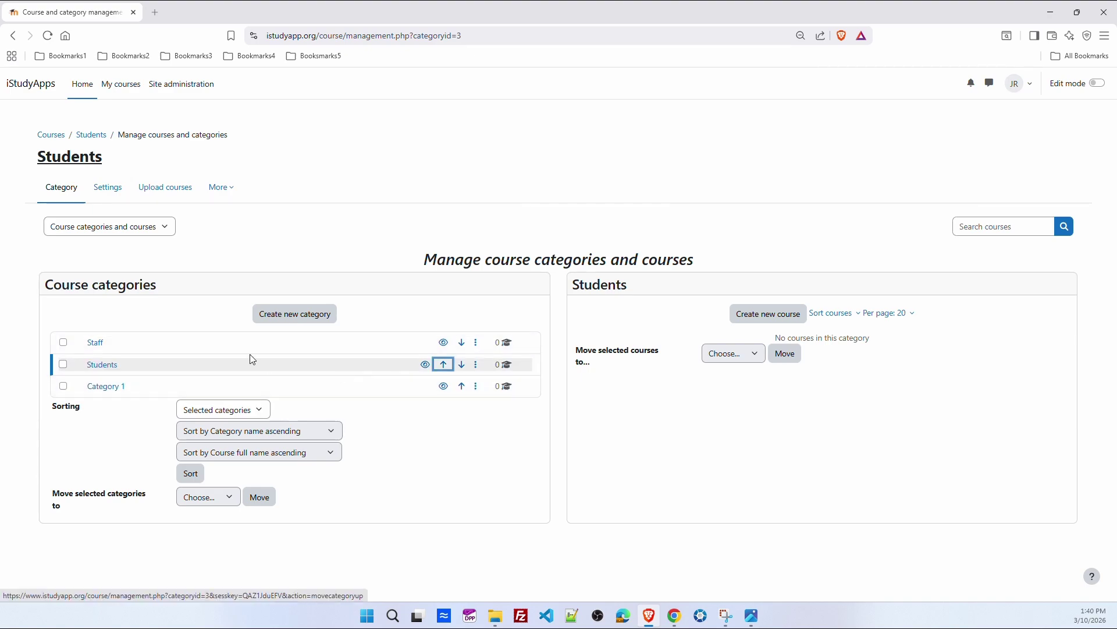
- Start a new course in the Staff category with full name Counselor/Administrator and short name counseloradministrator
left_click(94, 342)
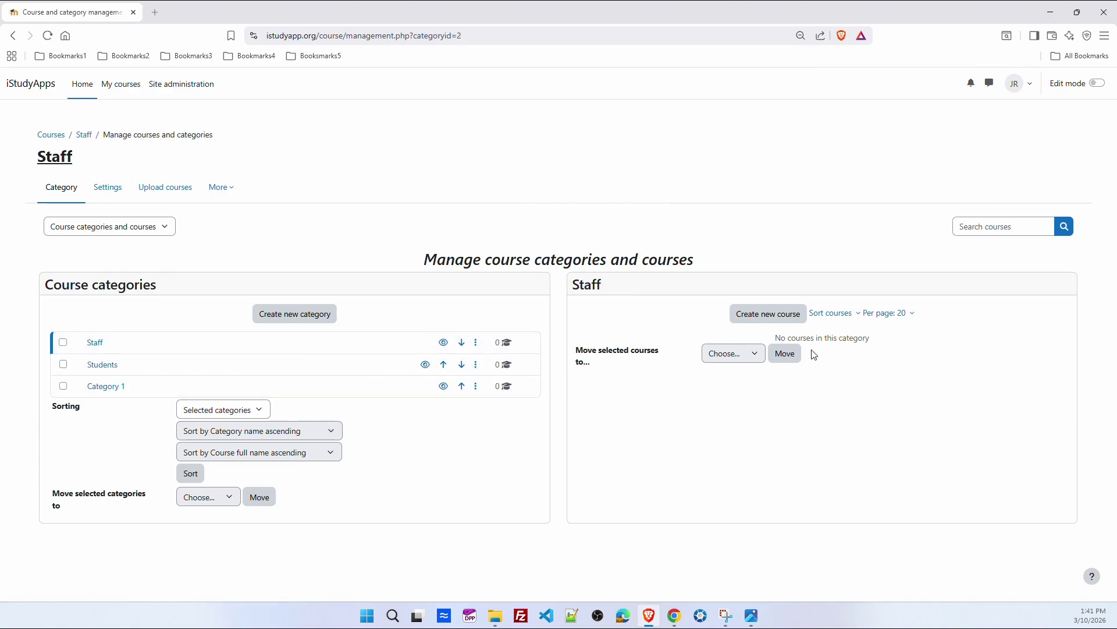
left_click(757, 318)
left_click(563, 278)
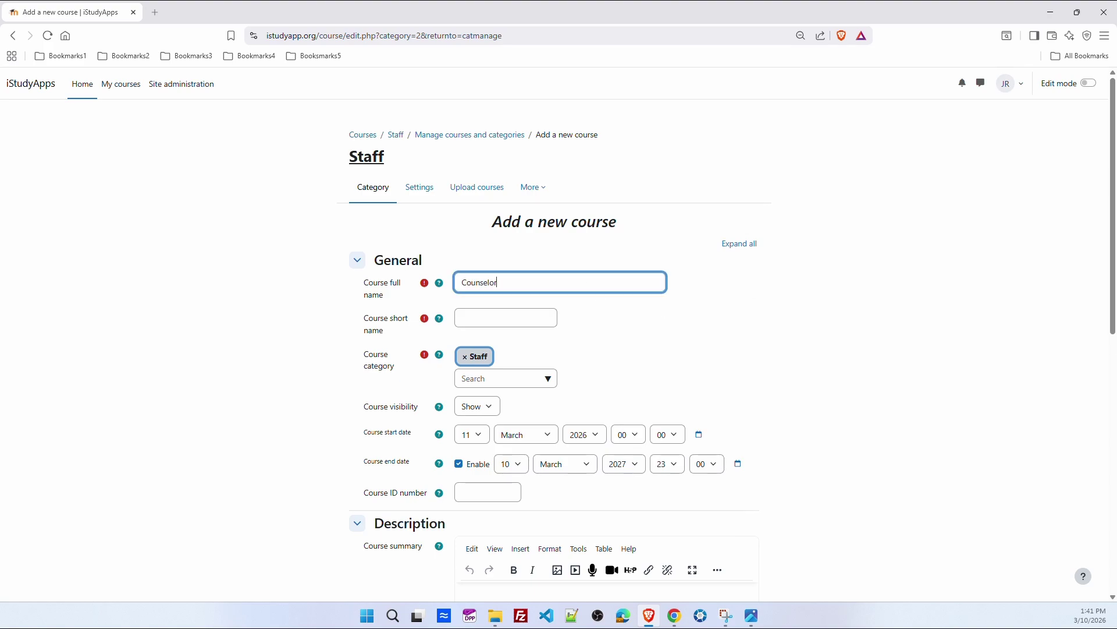
type("Counselor/Administrator")
key("Tab")
key("Tab")
type("co")
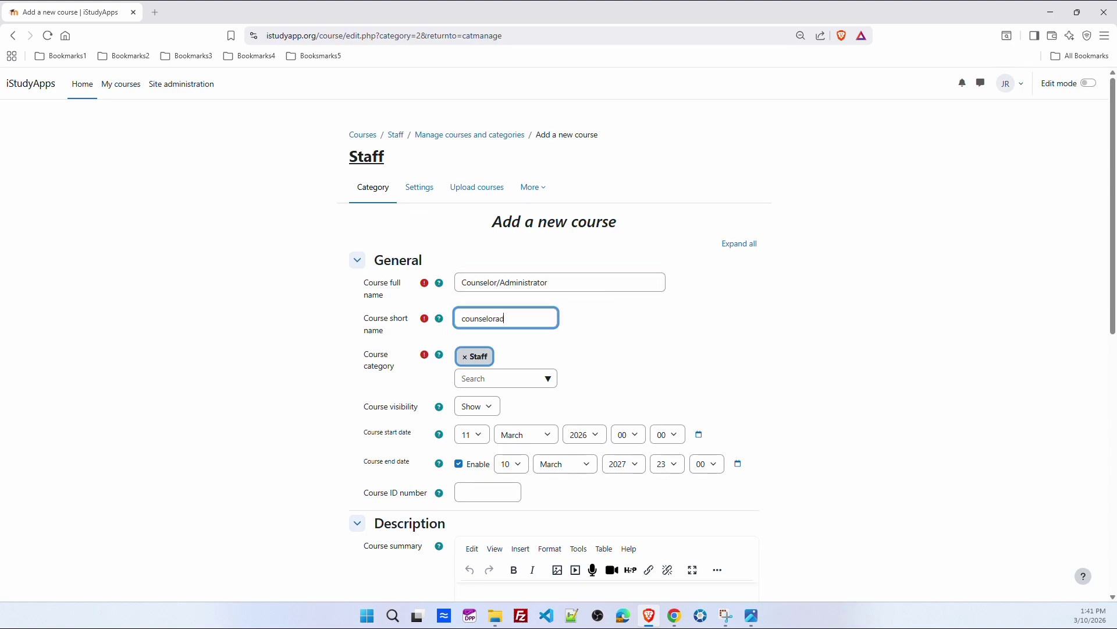
type("unseloradministrator")
- Disable the Counselor/Administrator course's end date, then save the course and return to course management
scroll(753, 492, "down", 1)
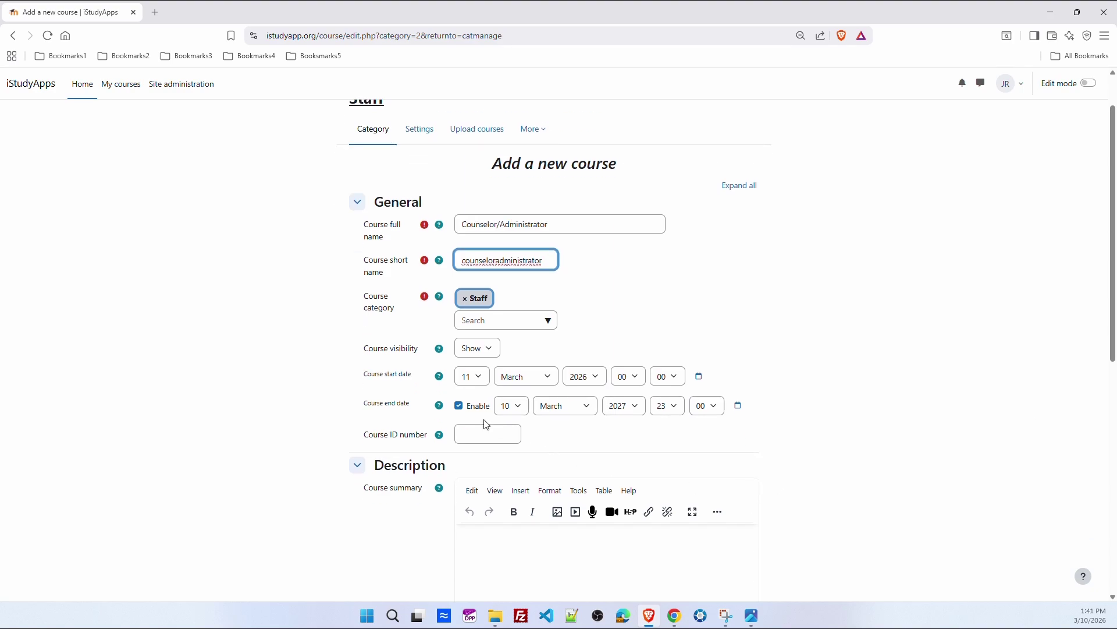
left_click(460, 407)
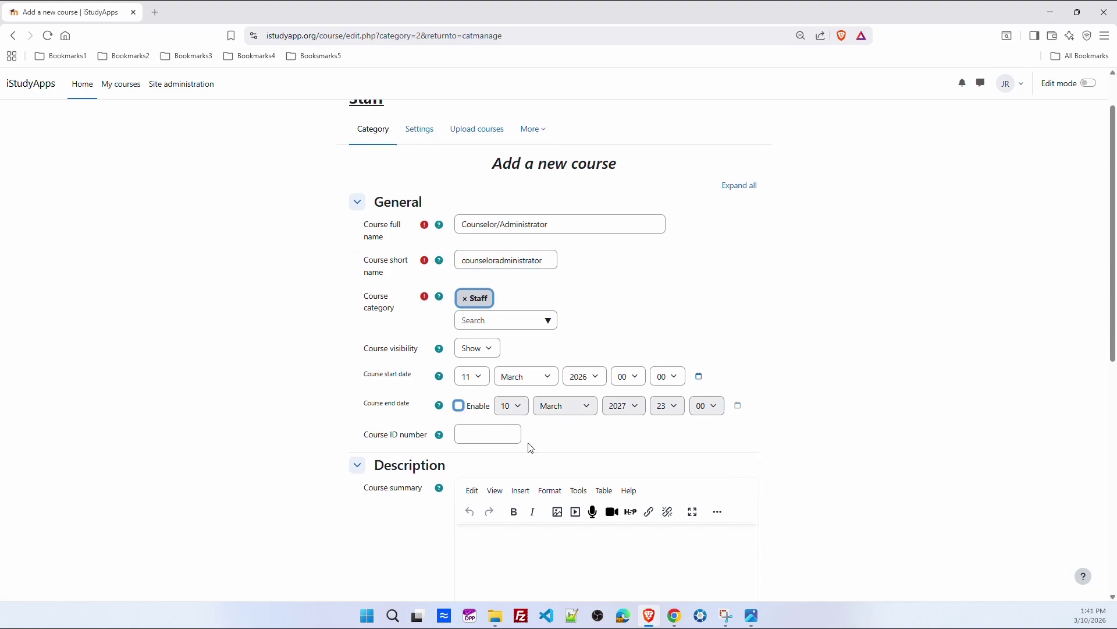
scroll(777, 464, "down", 8)
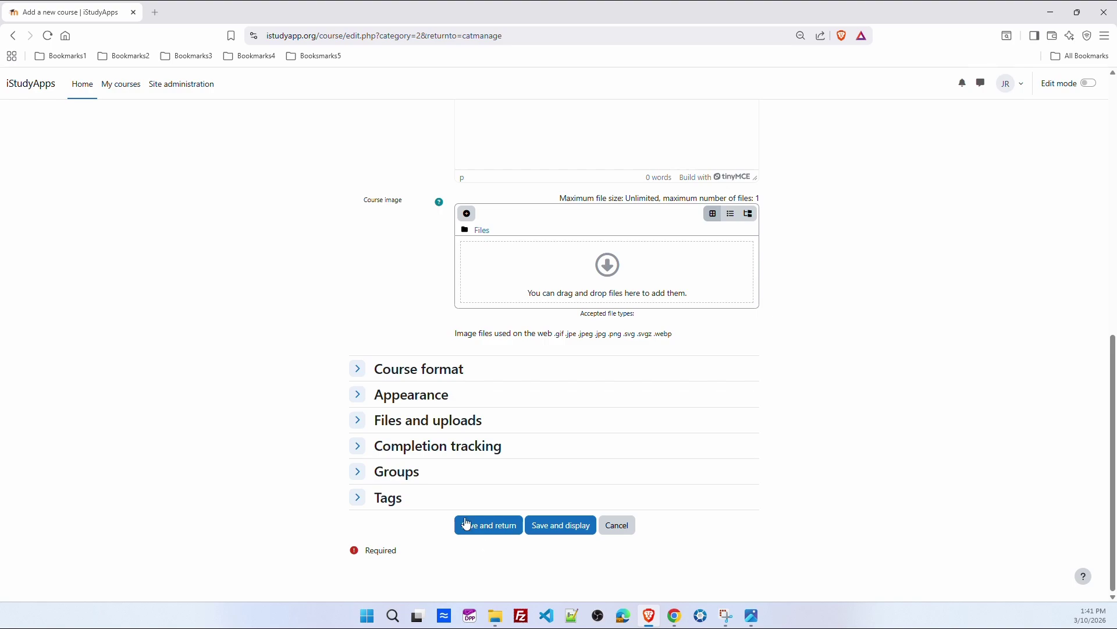
left_click(466, 524)
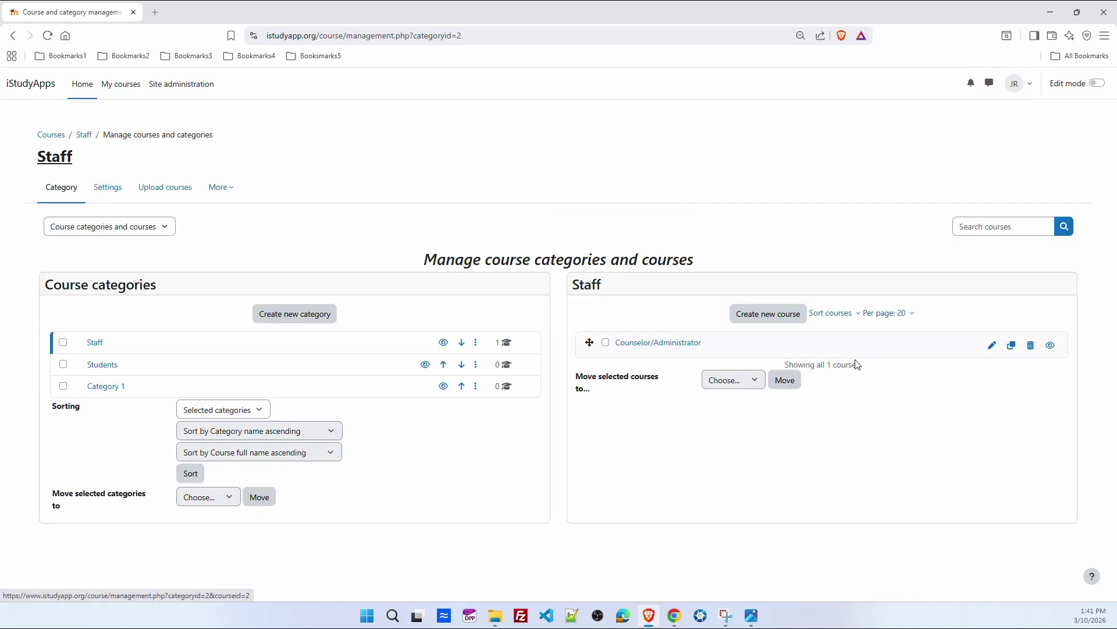
- Start another new course in the Staff category with full name Teachers and short name teacher
left_click(767, 317)
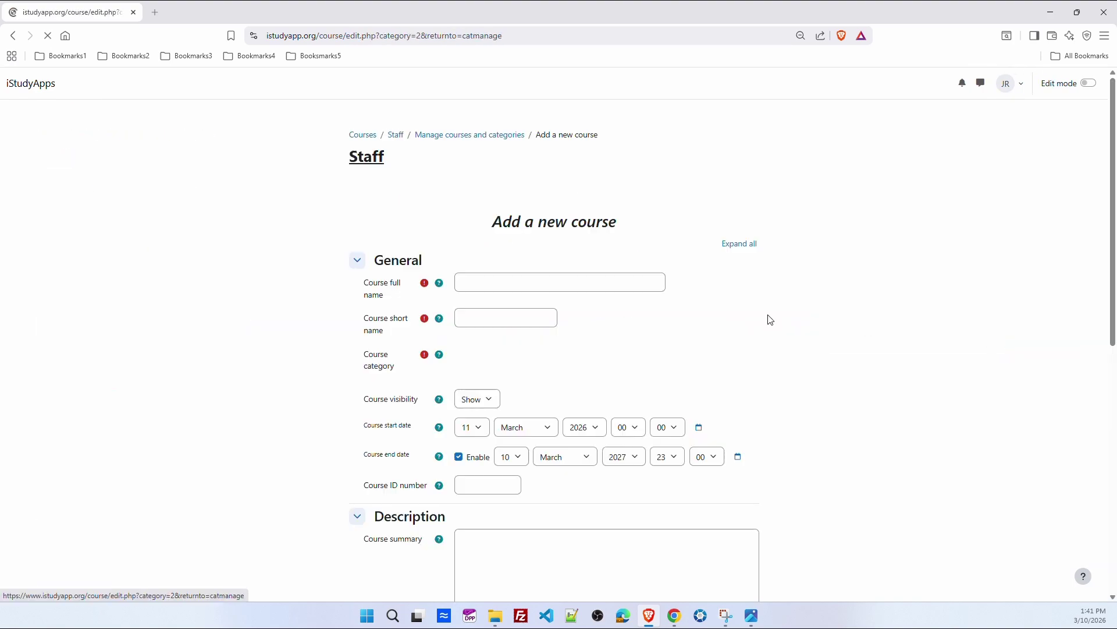
left_click(474, 283)
type("Teachers")
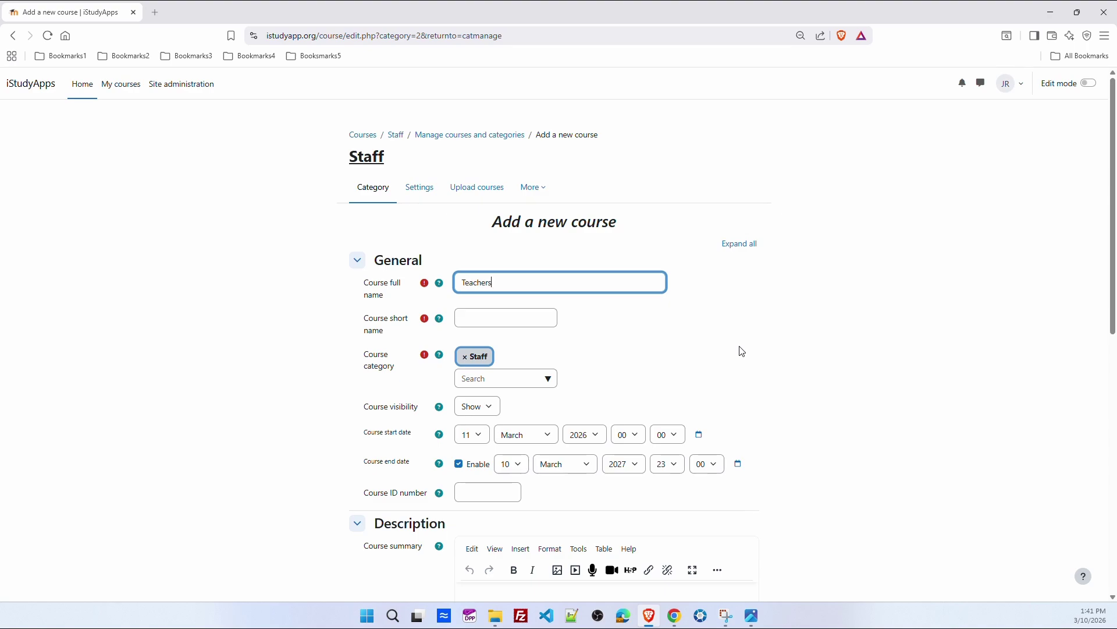
key("Tab")
type("T")
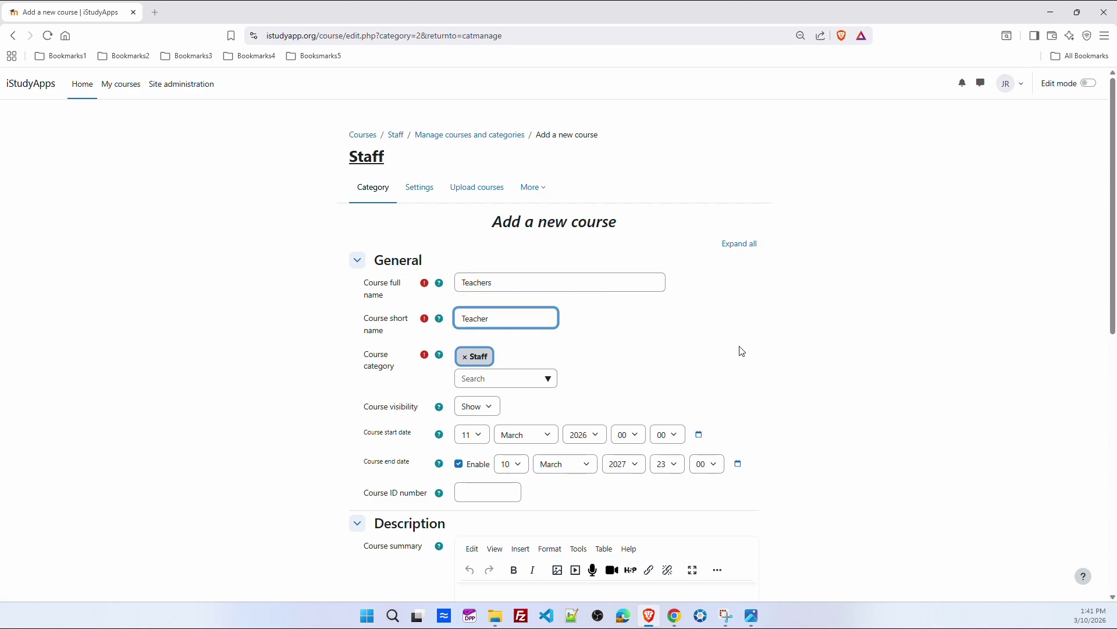
type("each")
key("BackSpace")
key("BackSpace")
key("BackSpace")
key("BackSpace")
key("BackSpace")
type("teacher")
- Disable the Teachers course's end date, then save the course and return to course management
scroll(958, 381, "down", 2)
left_click(459, 347)
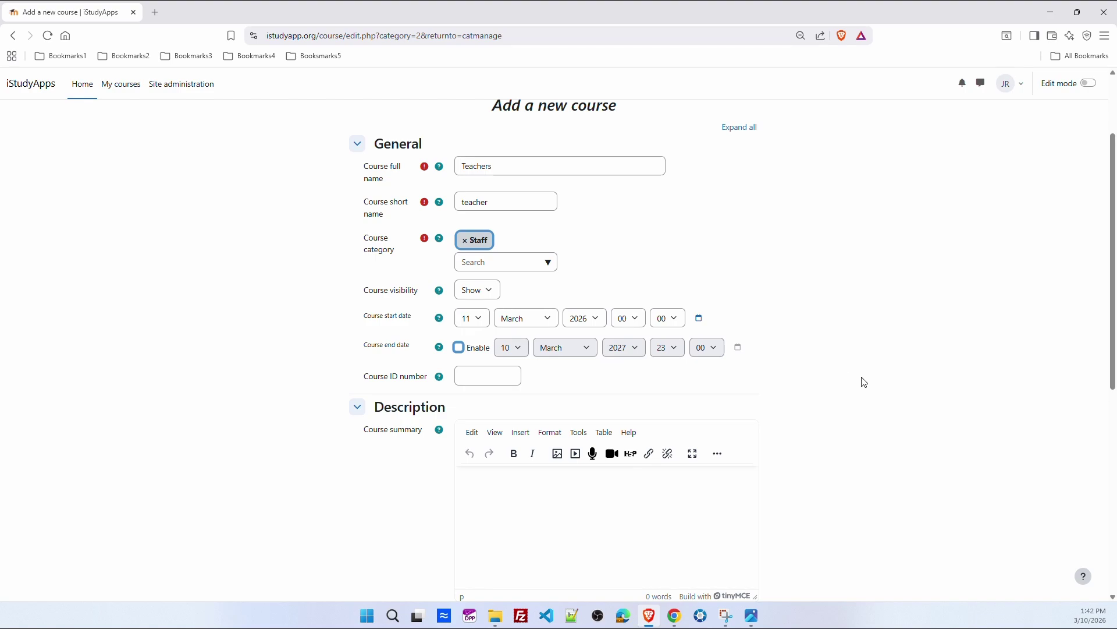
scroll(867, 373, "down", 7)
left_click(492, 523)
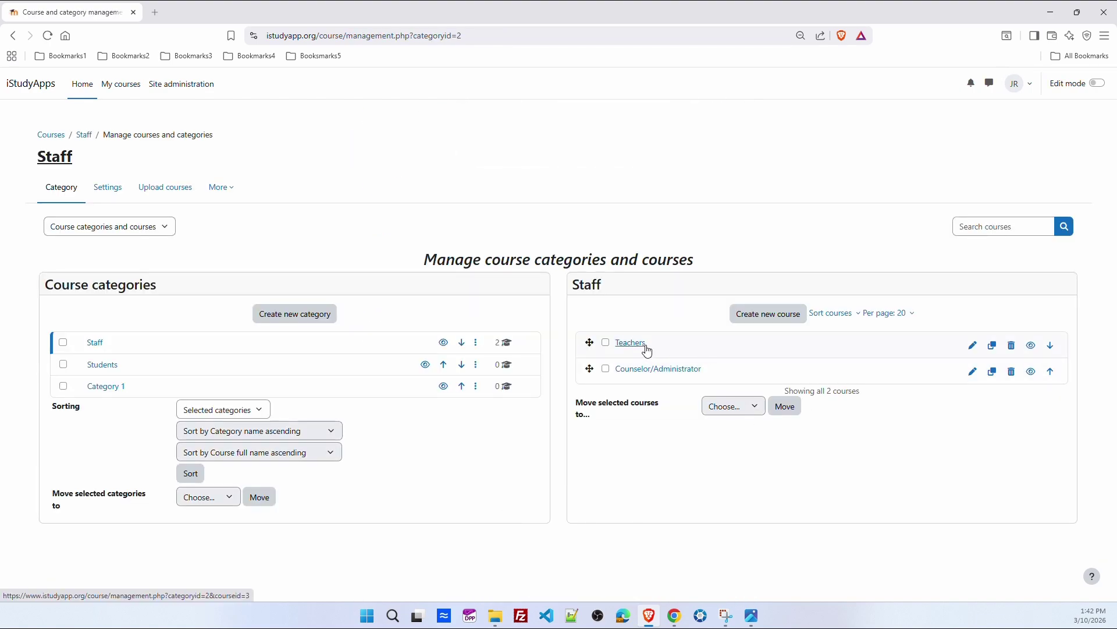
- Open the Counselor/Administrator course from the list of own courses and turn on edit mode
left_click(122, 84)
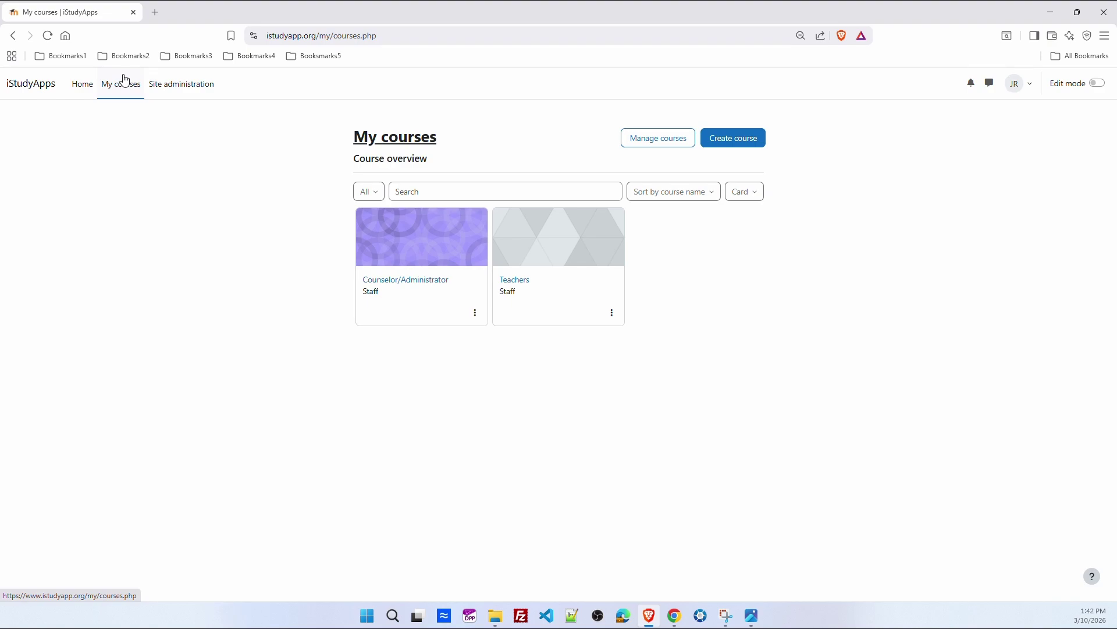
left_click(416, 282)
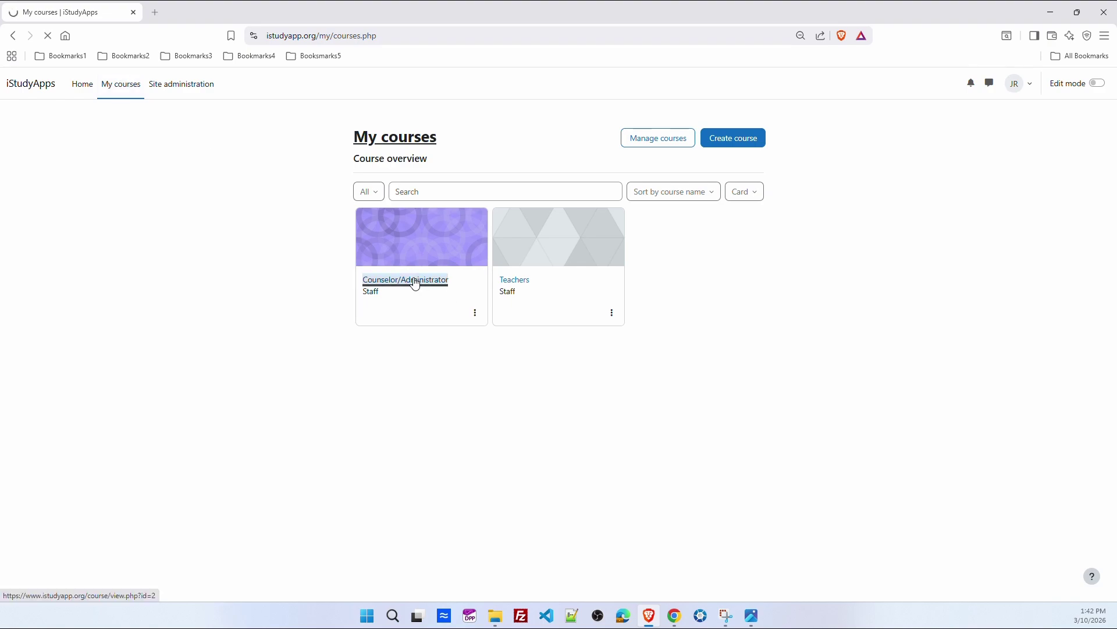
left_click(1098, 83)
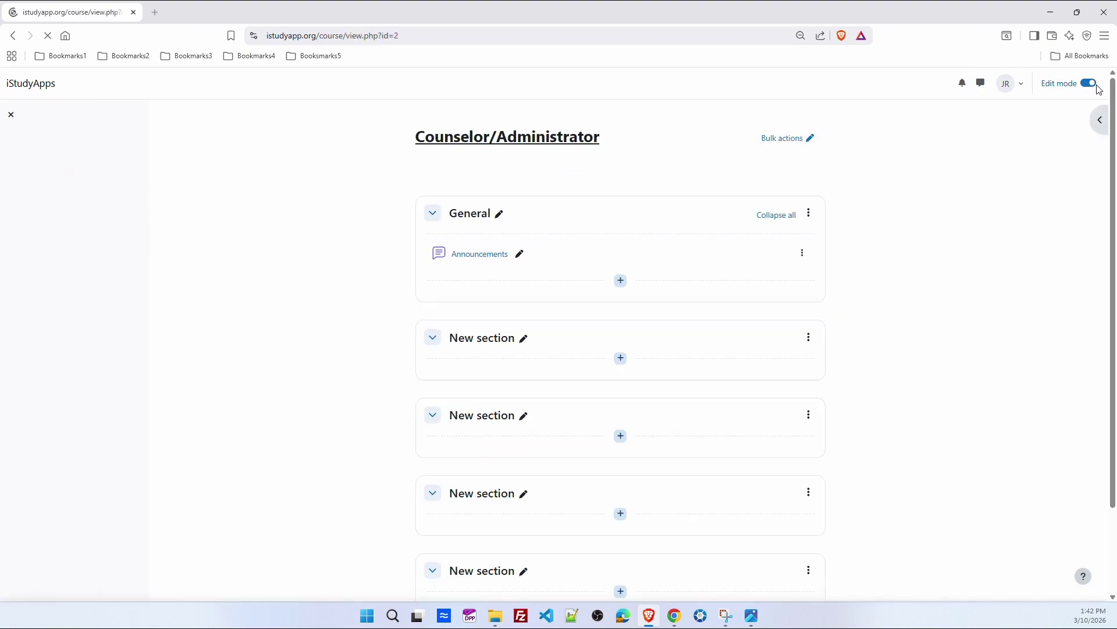
- Rename the General section of the course as Manage Students and Print Schedules
left_click(501, 212)
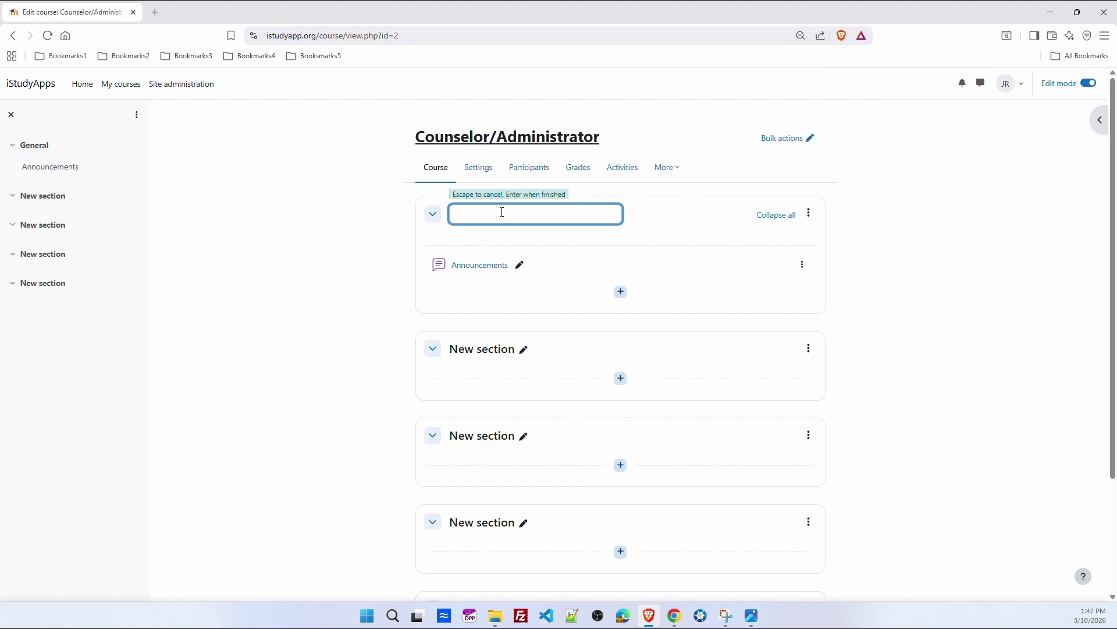
type("Manage Students and Print Schedules")
key("Return")
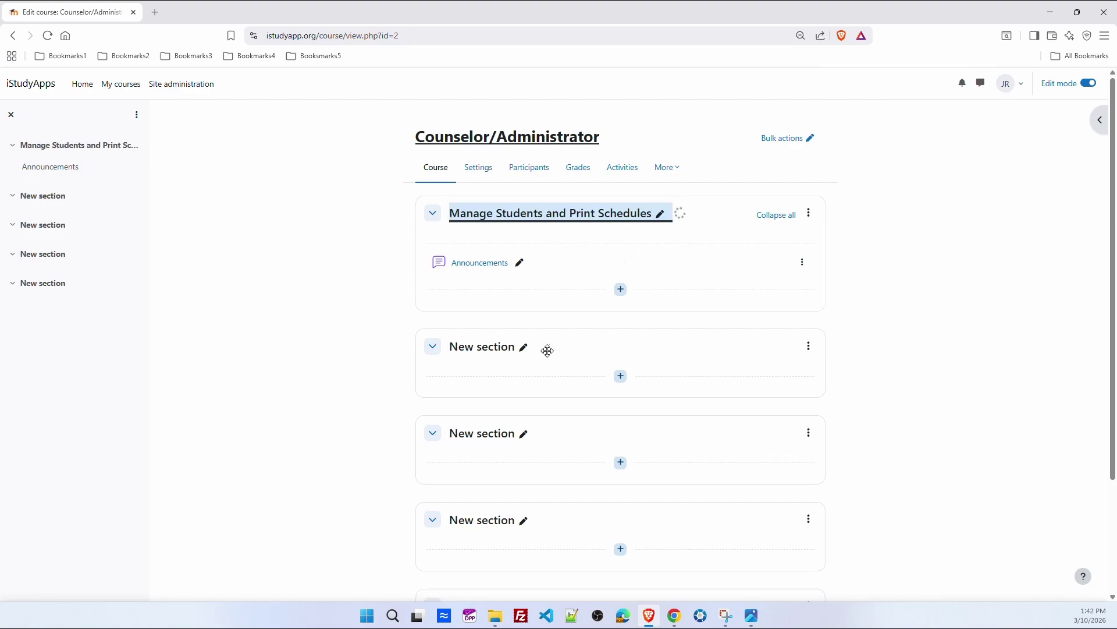
- Rename the second course section as Start of Year or Spring Semester and the third as Settings Pages
left_click(532, 349)
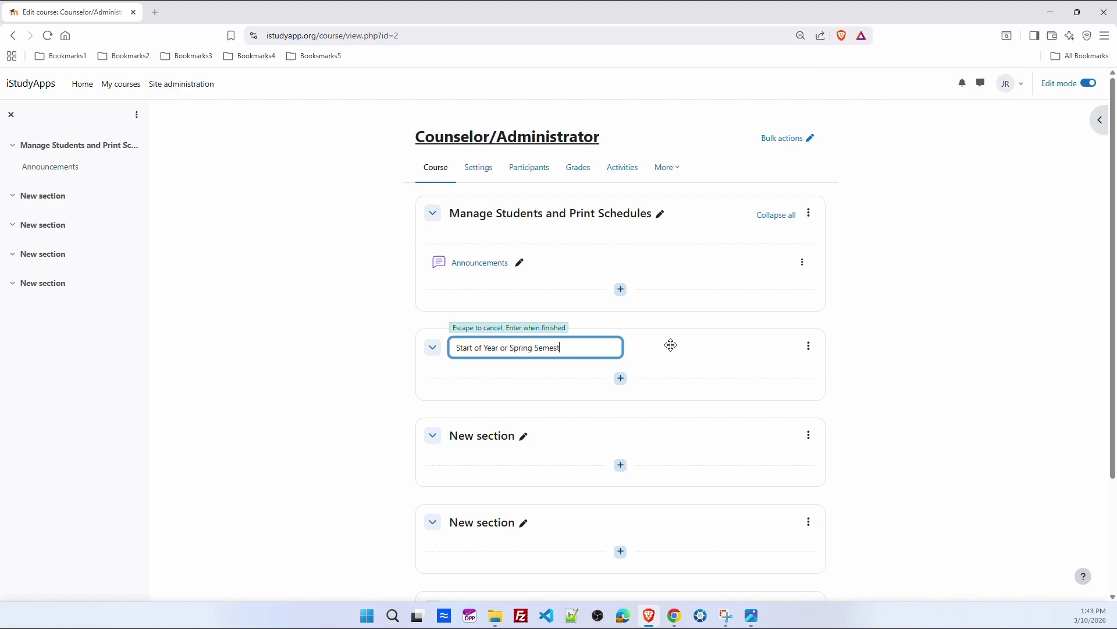
key("Return")
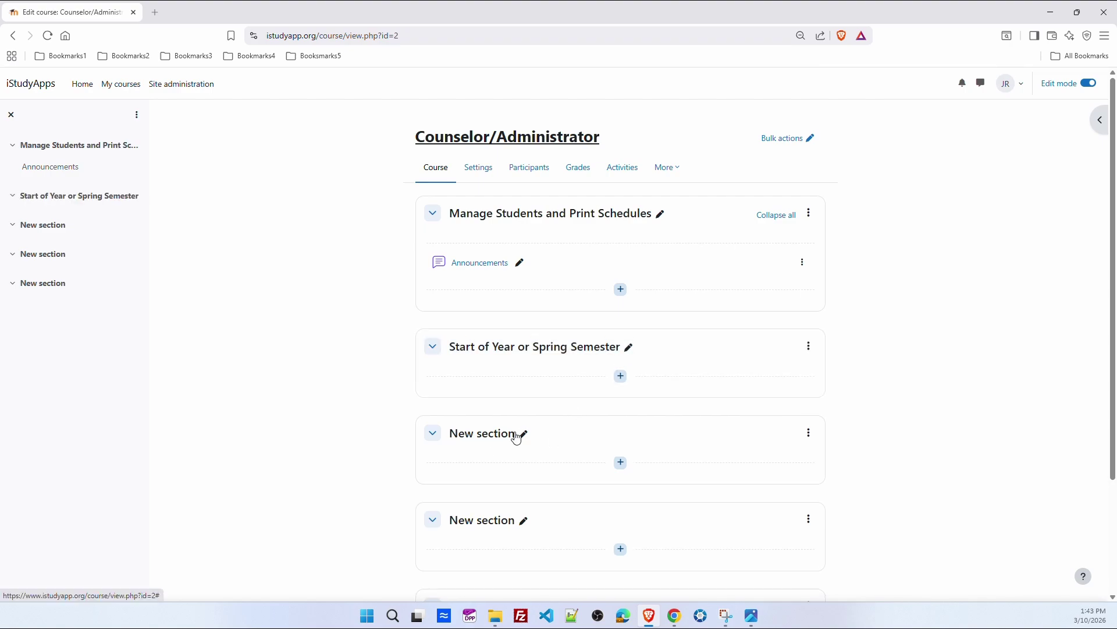
left_click(529, 435)
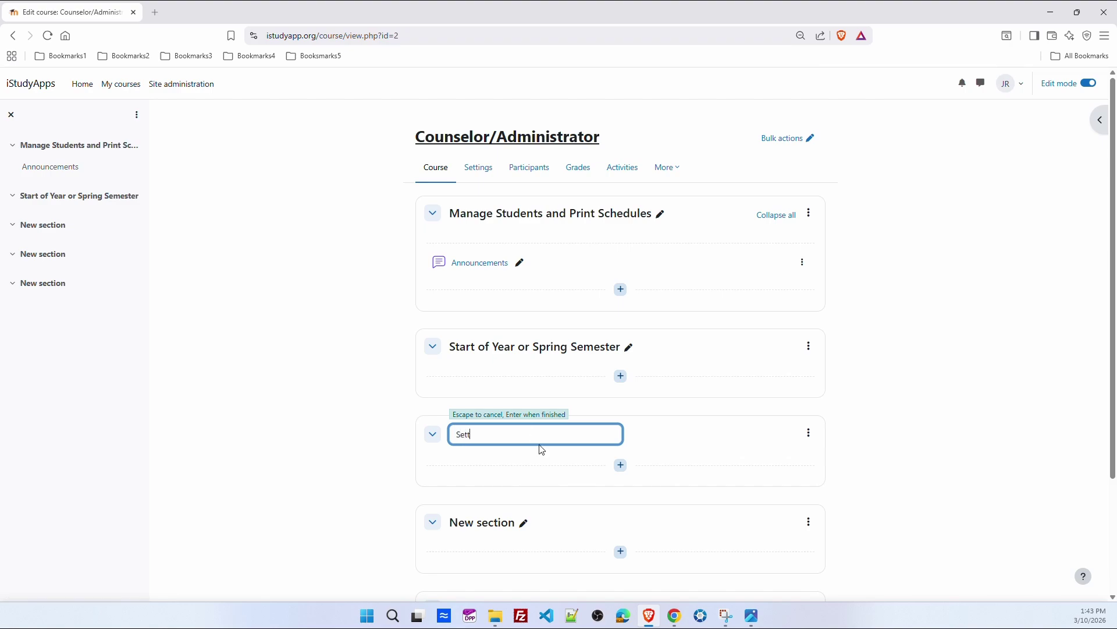
type("Settings Pages")
key("Return")
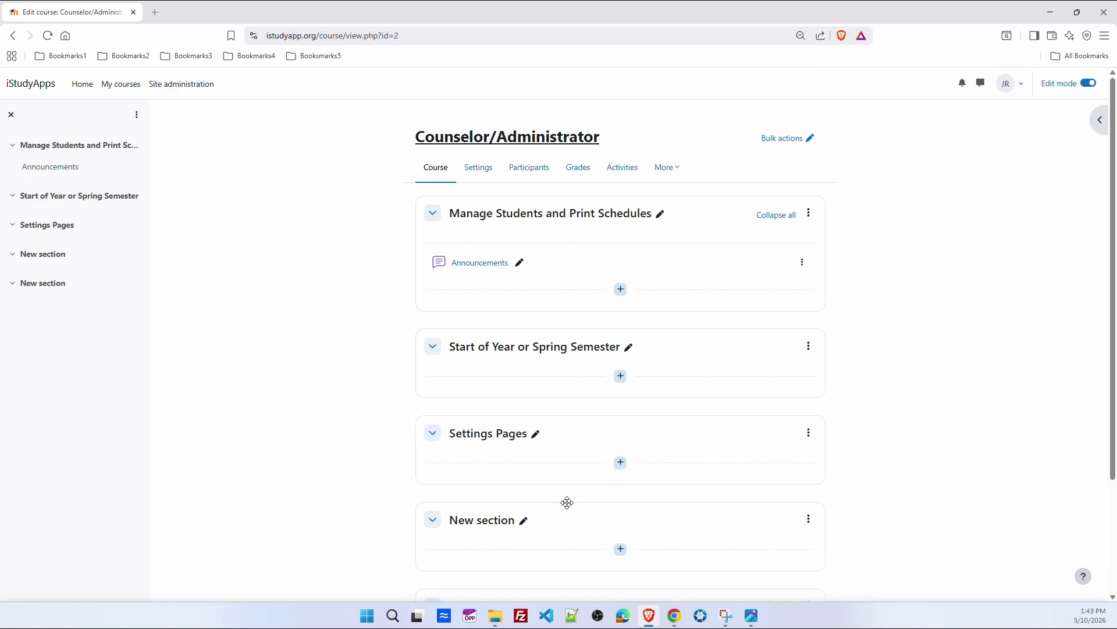
- Rename the fourth course section as Reports and the fifth as Daily Attendance
scroll(599, 454, "down", 3)
left_click(524, 373)
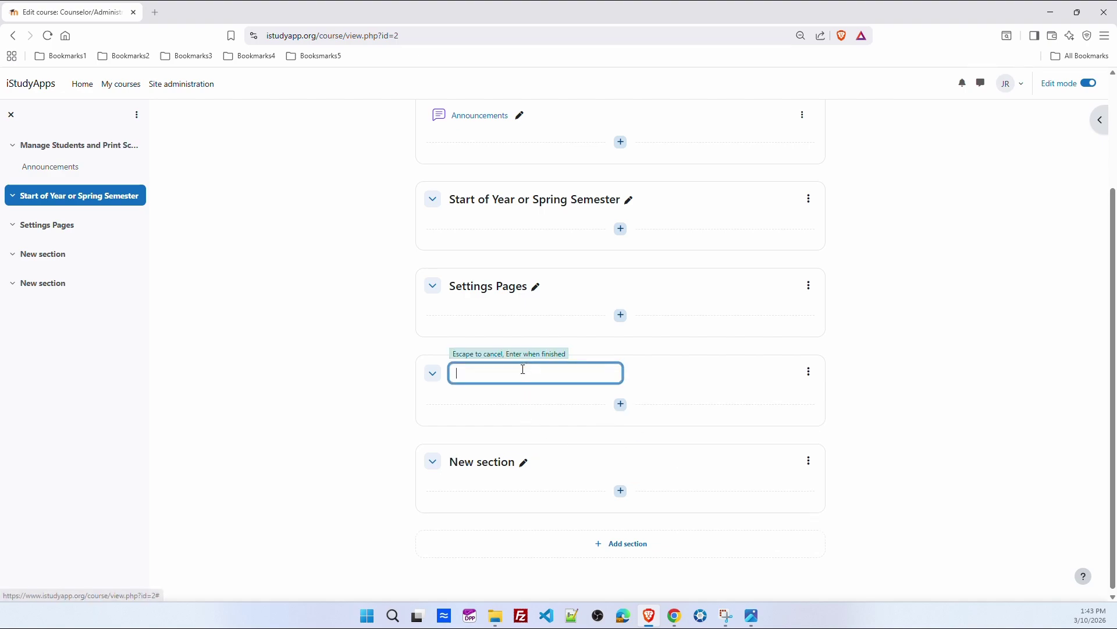
type("Reports")
key("Return")
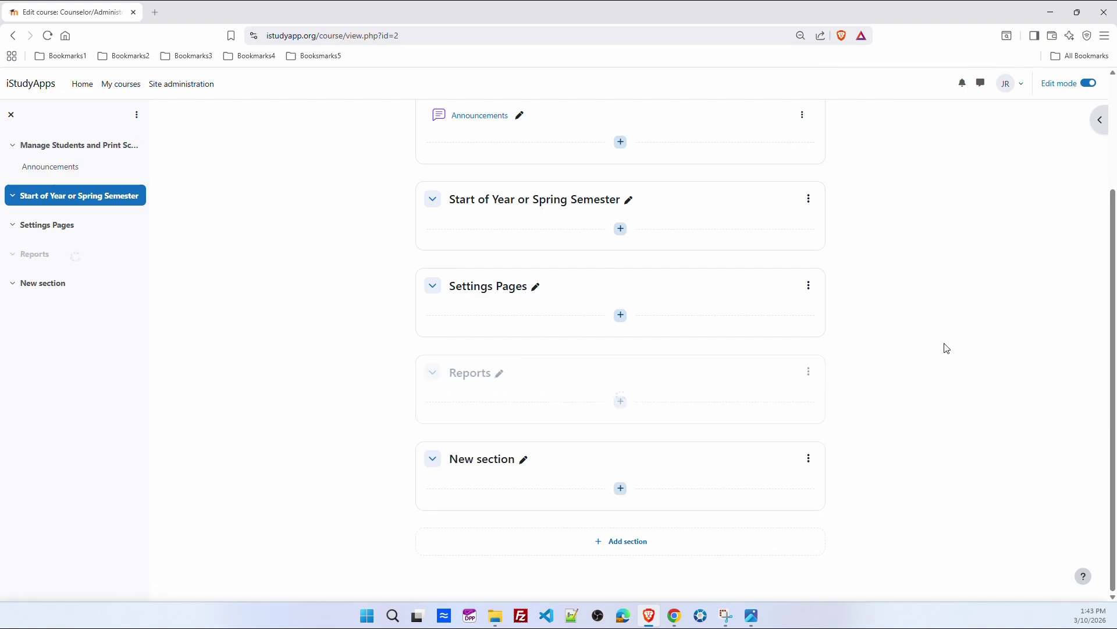
left_click(524, 461)
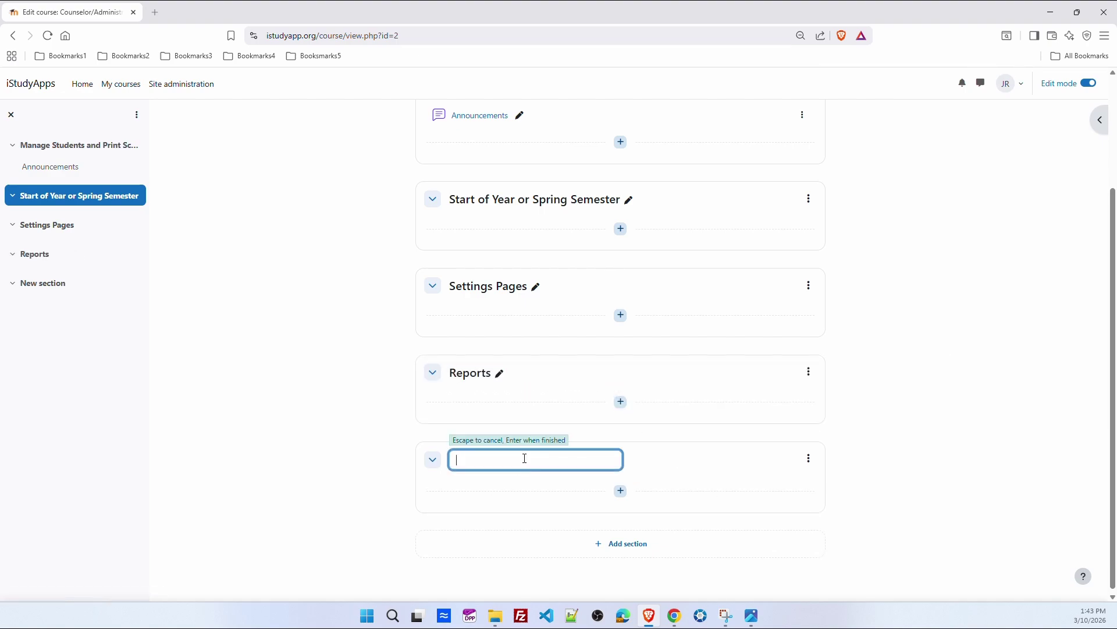
type("Daily Attendance")
key("Return")
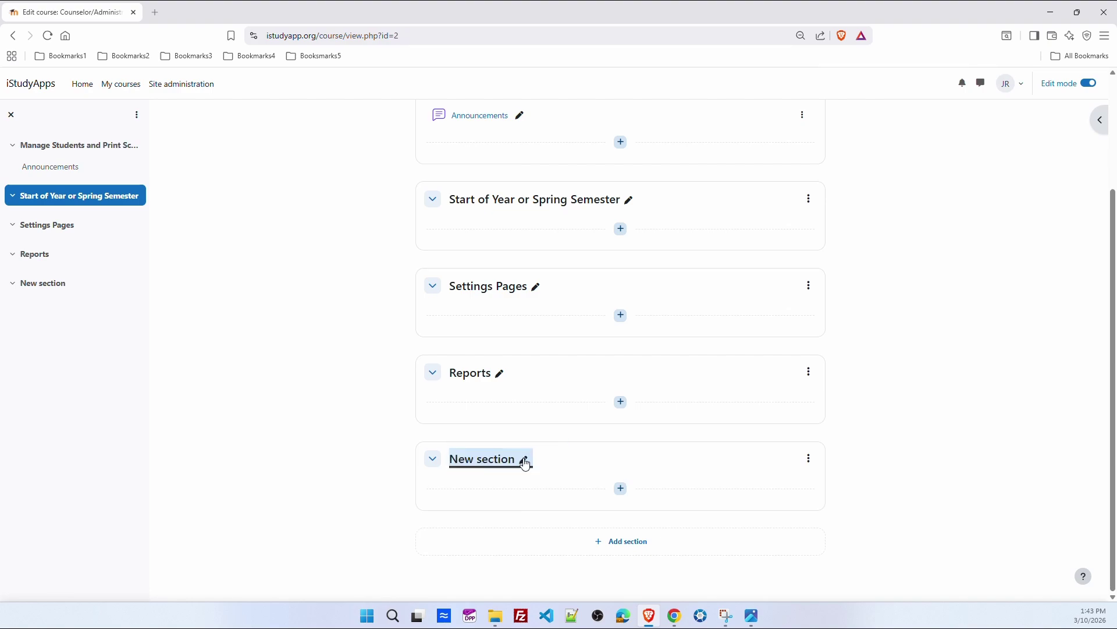
- Add a new section after Daily Attendance and name it Monthly Attendance
left_click(628, 548)
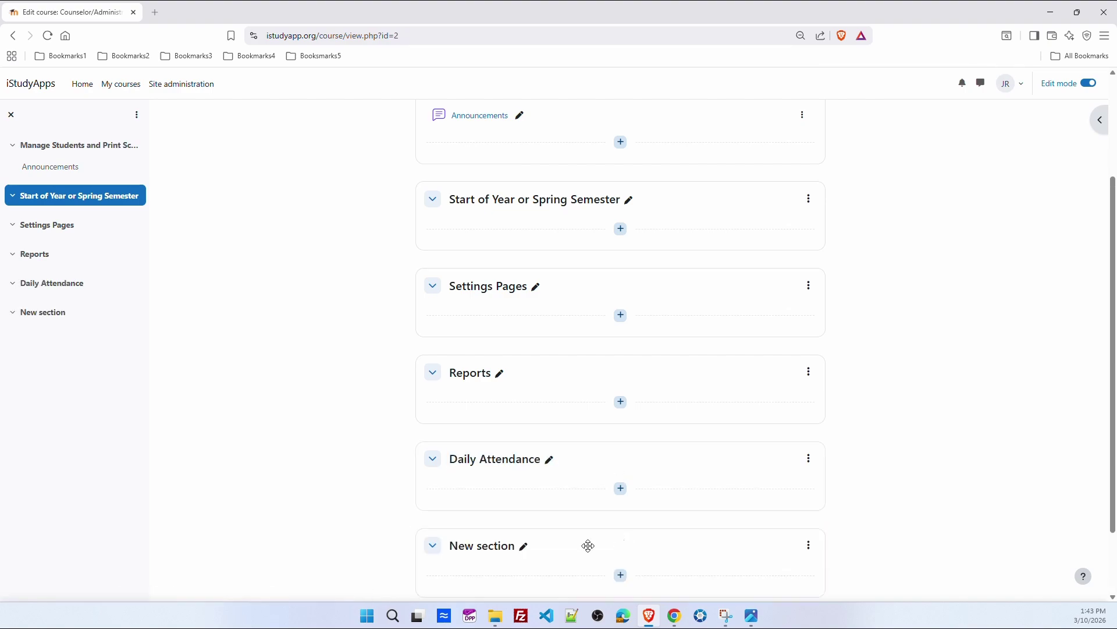
left_click(522, 547)
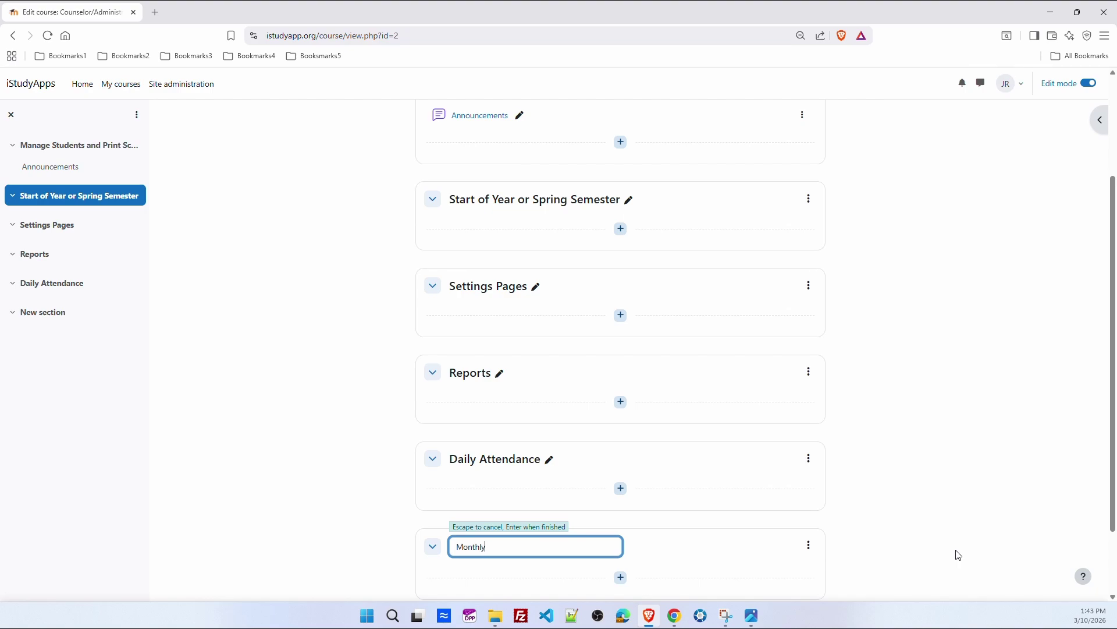
type("Monthly attendance")
key("BackSpace")
key("BackSpace")
key("BackSpace")
key("BackSpace")
key("BackSpace")
key("BackSpace")
key("BackSpace")
type("endance")
key("Return")
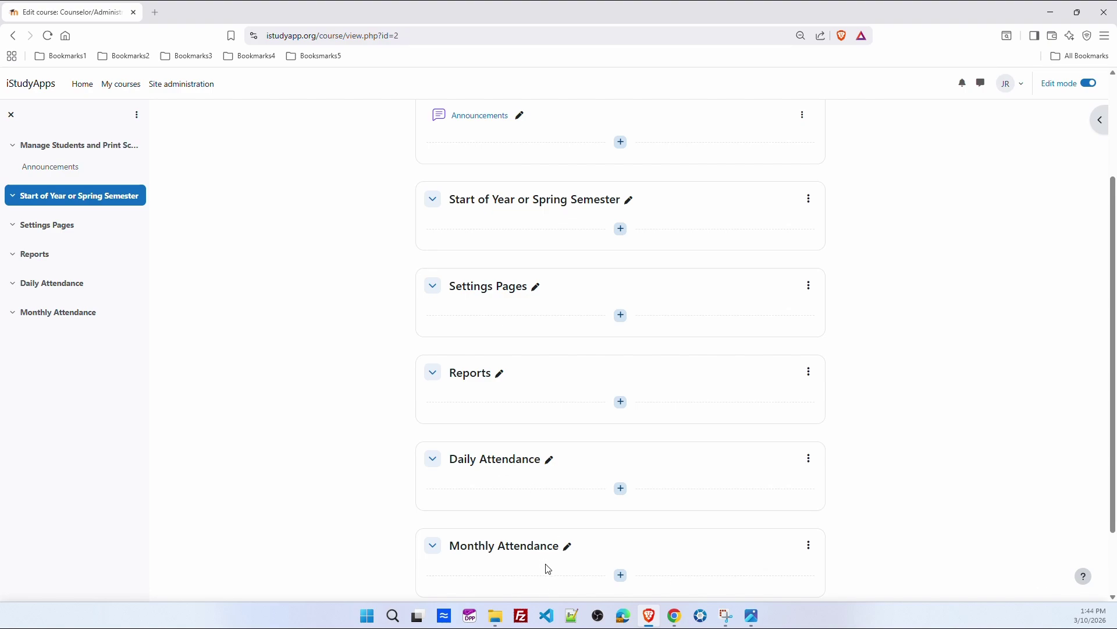
- Add another section after Monthly Attendance and name it Step Letters
scroll(640, 569, "down", 2)
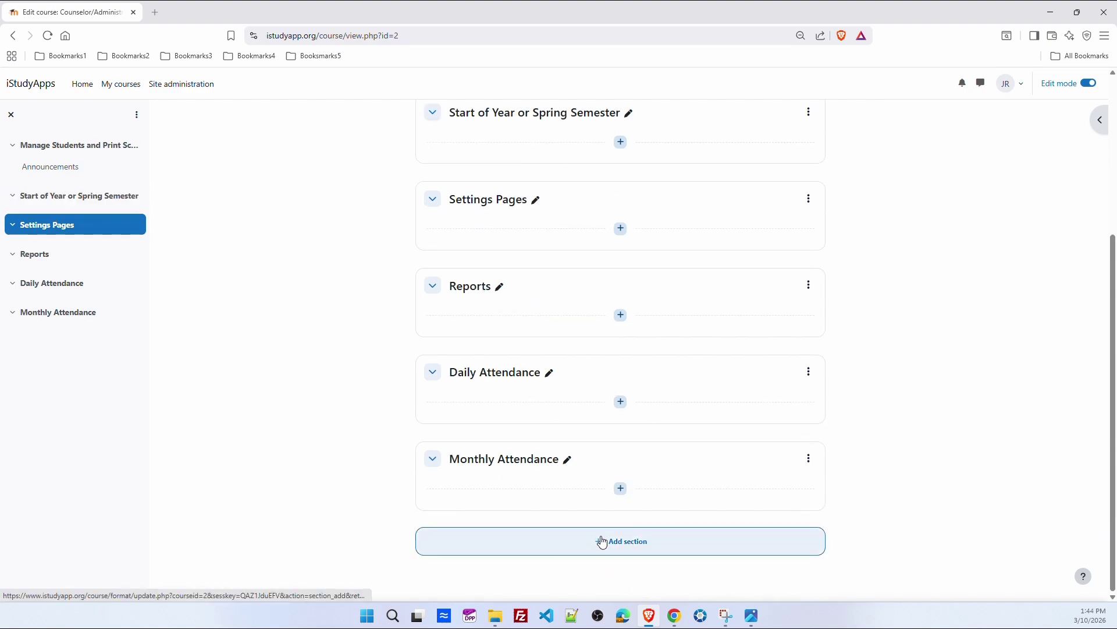
left_click(603, 542)
left_click(520, 546)
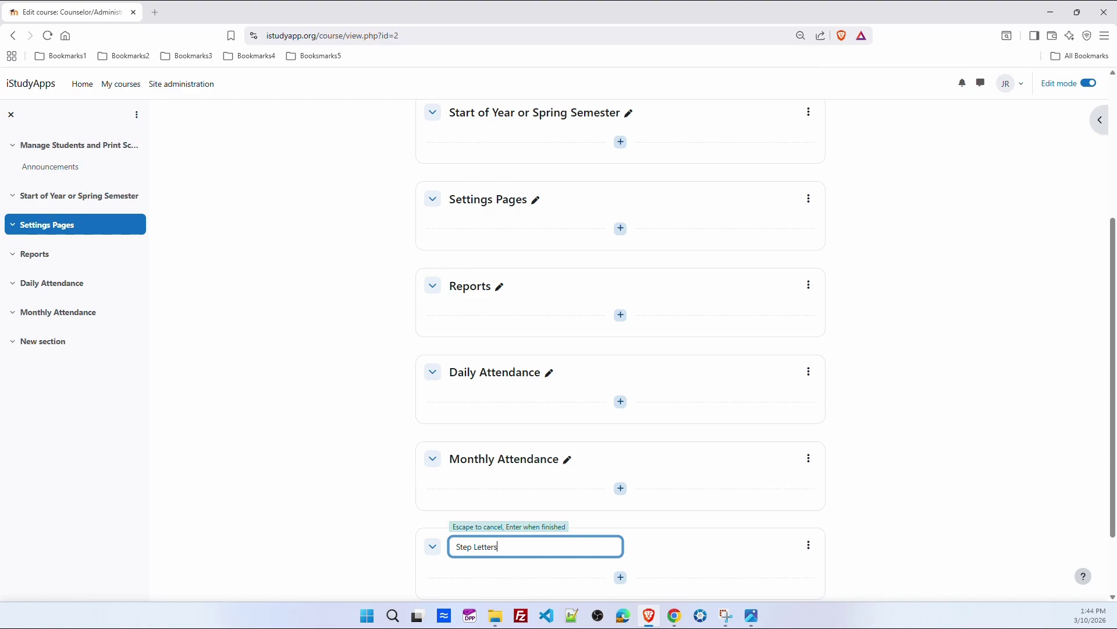
key("Return")
- Collapse all course sections and expand only Manage Students and Print Schedules
scroll(863, 487, "up", 4)
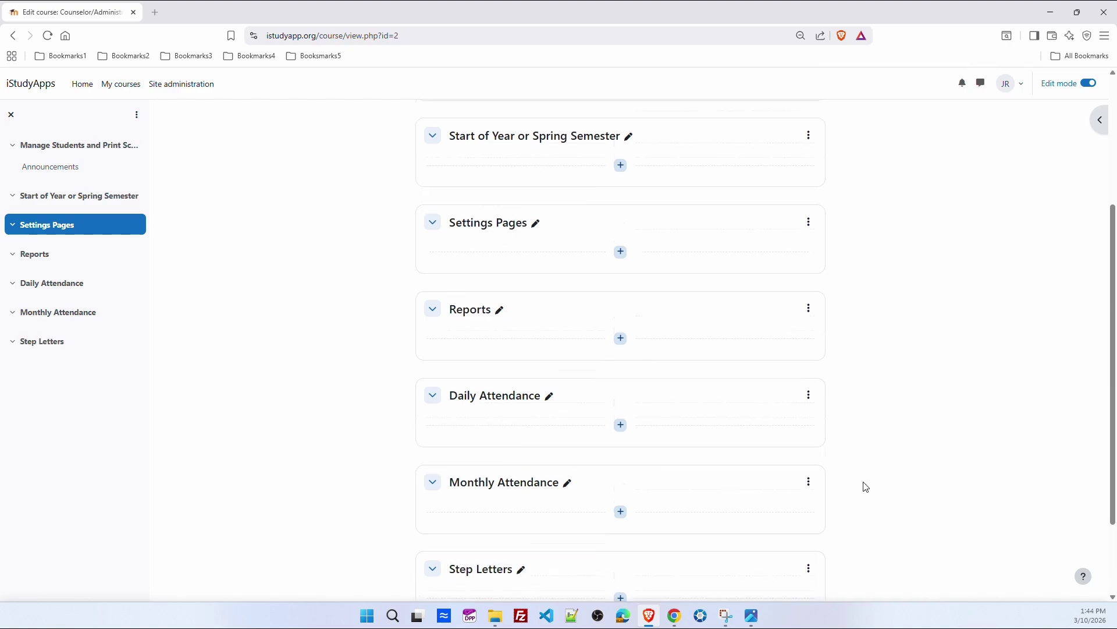
left_click(777, 216)
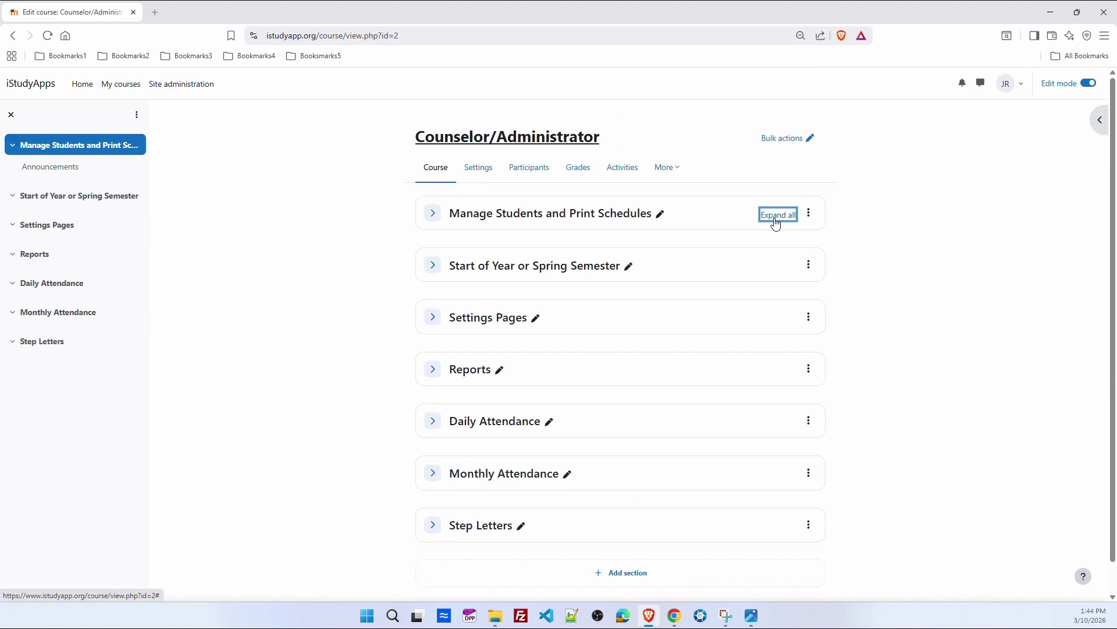
left_click(777, 216)
left_click(776, 218)
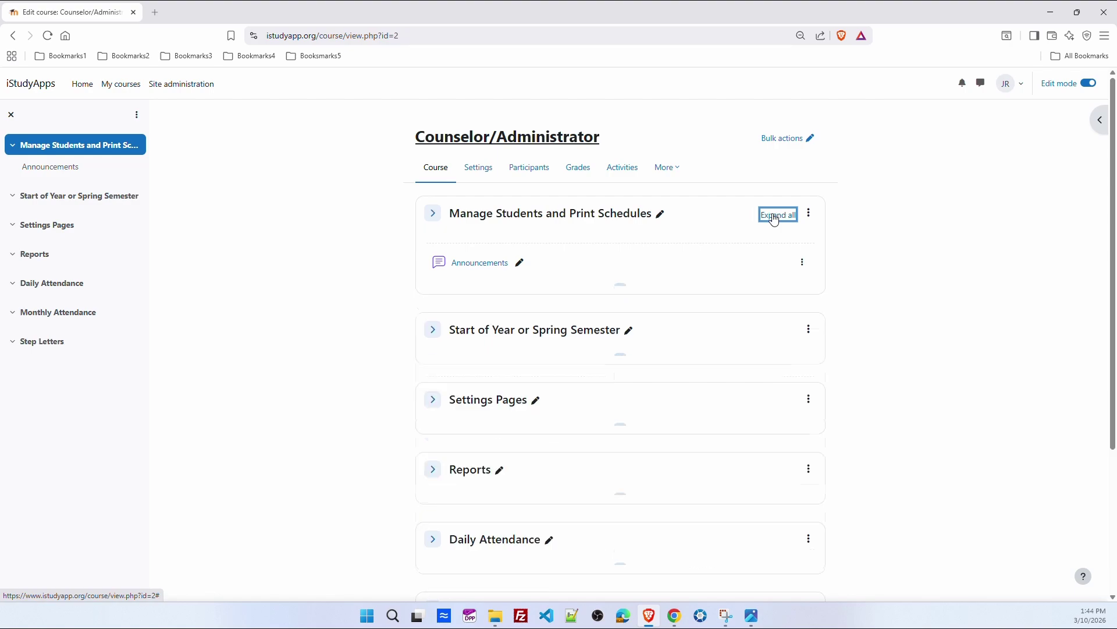
left_click(431, 213)
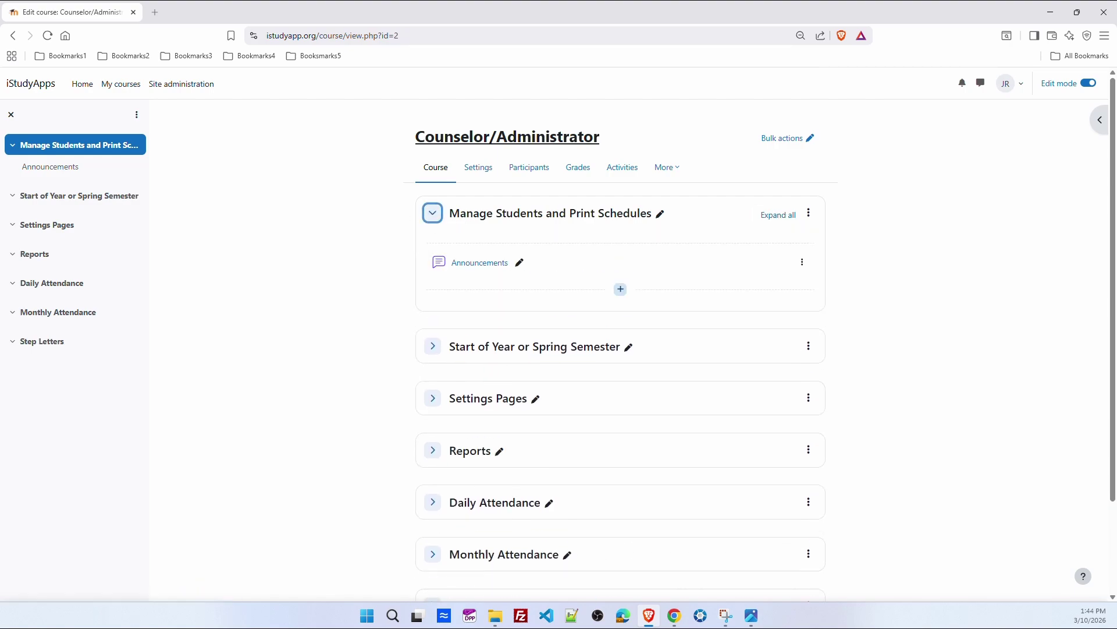
left_click(620, 289)
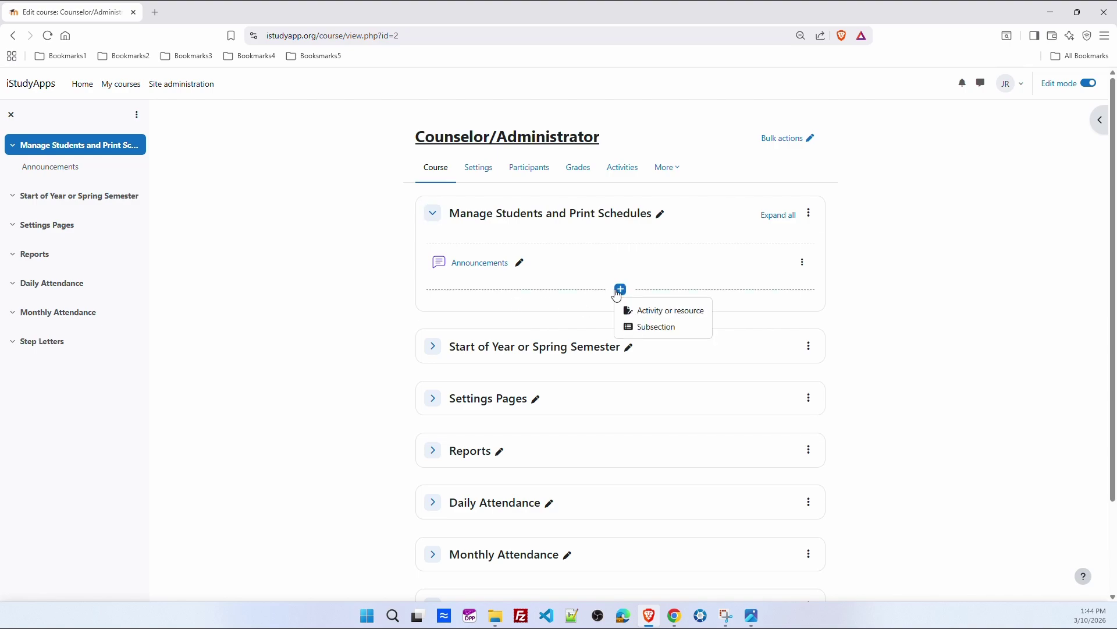
left_click(571, 282)
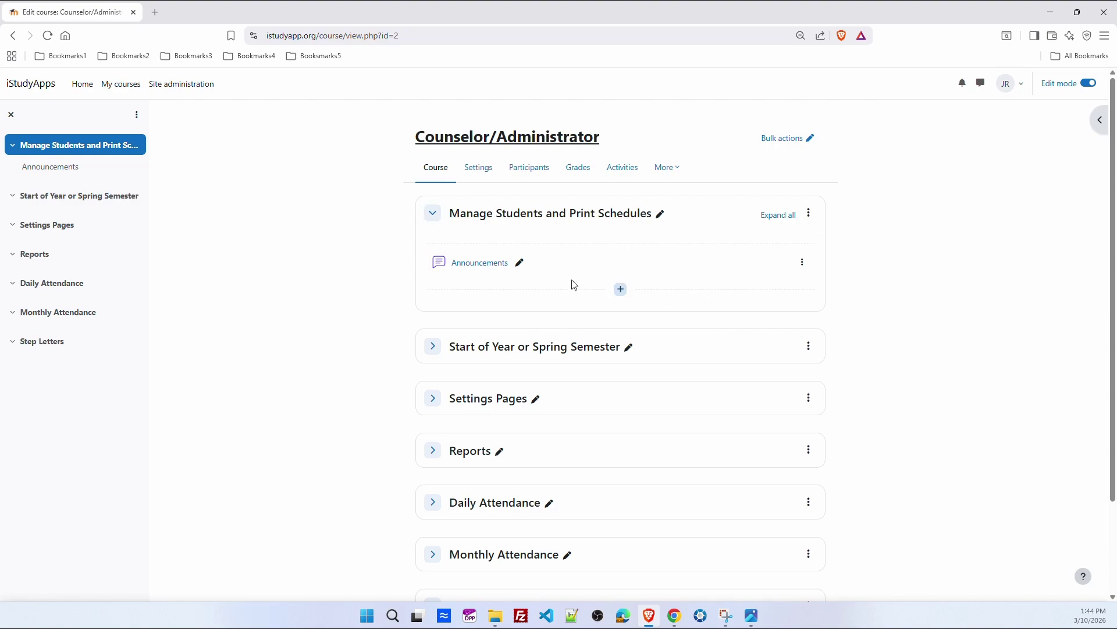
- Open site administration in a separate browser tab, go to the list of users, and copy that page's address
middle_click(176, 84)
left_click(205, 11)
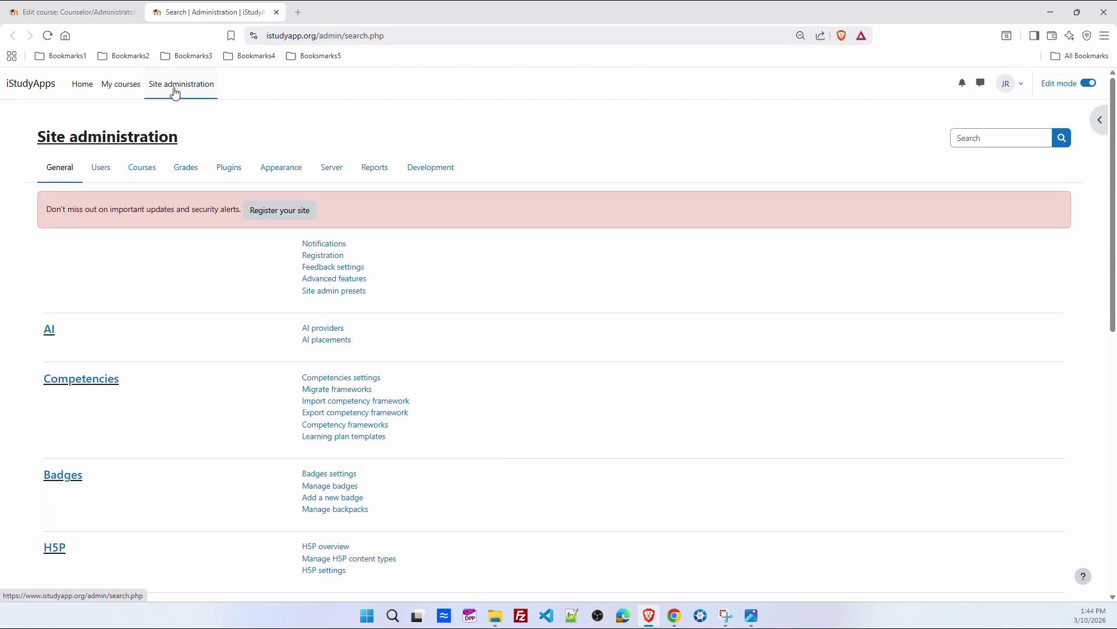
left_click(101, 167)
left_click(346, 284)
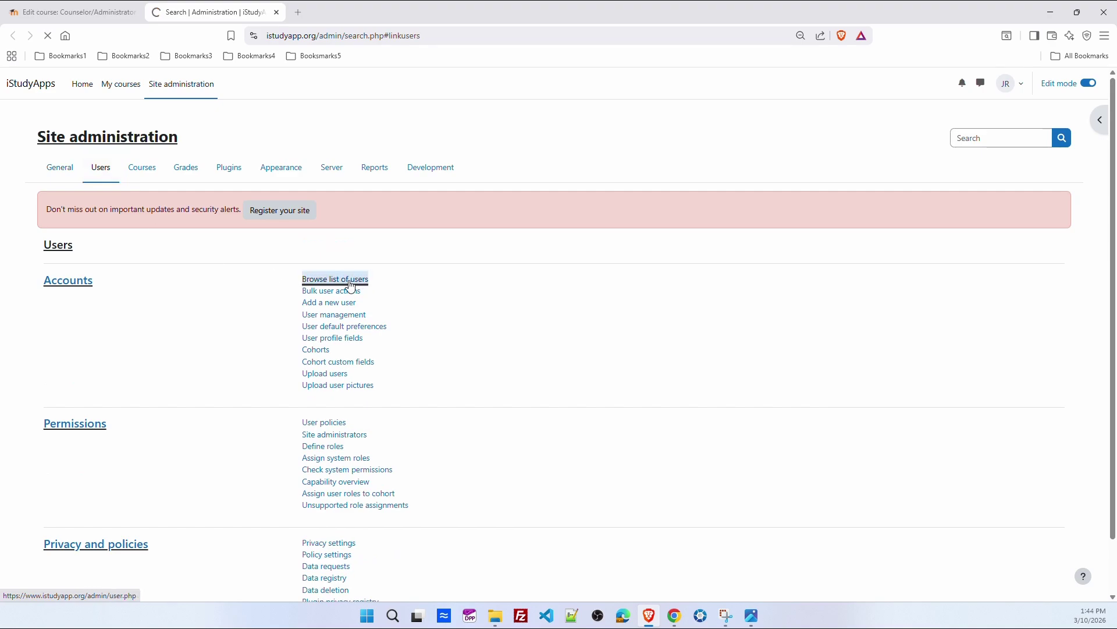
left_click(387, 35)
key("ctrl+c")
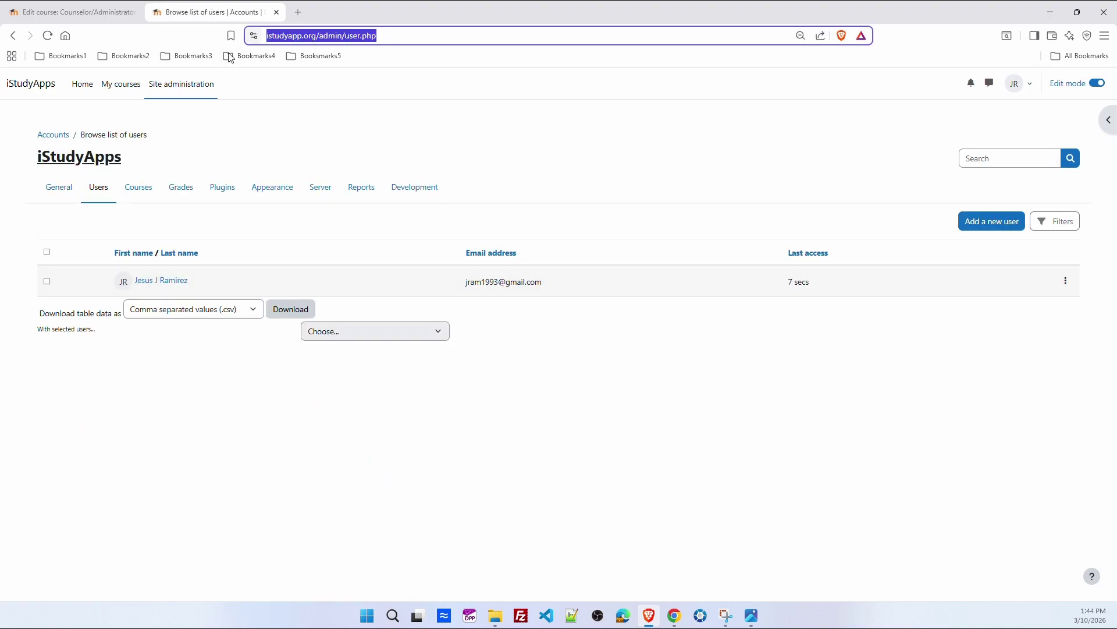
left_click(102, 18)
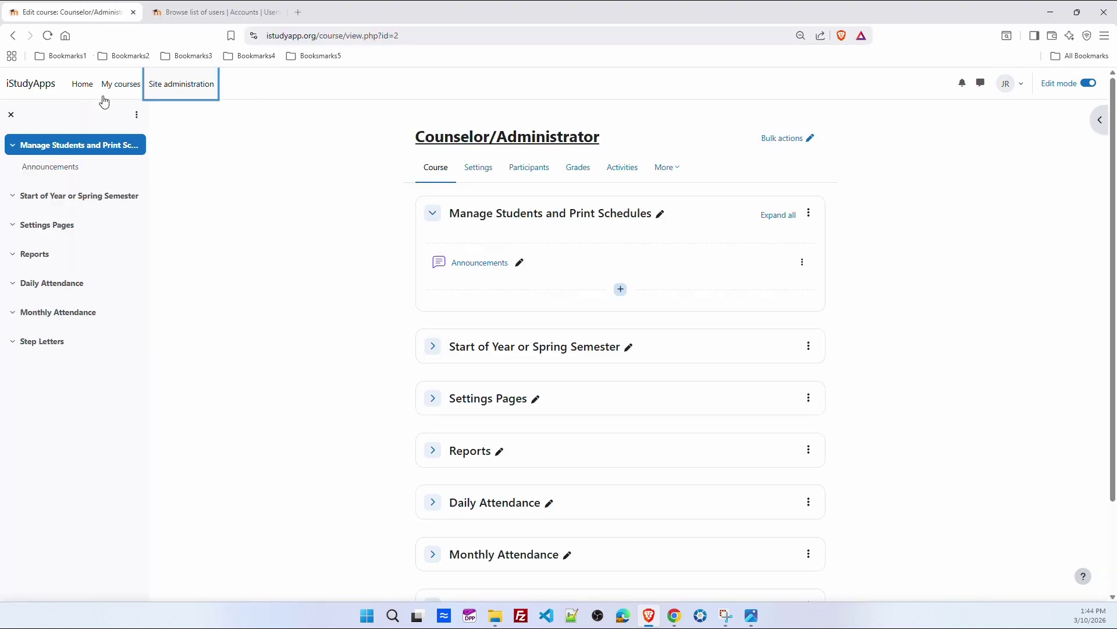
left_click(621, 290)
left_click(663, 307)
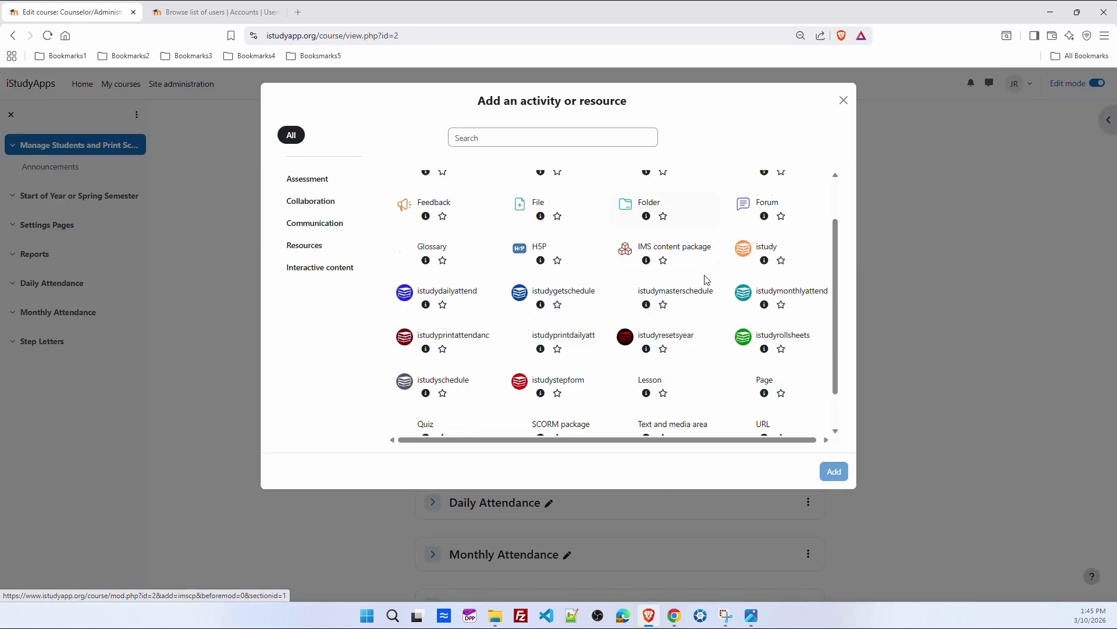
left_click(763, 367)
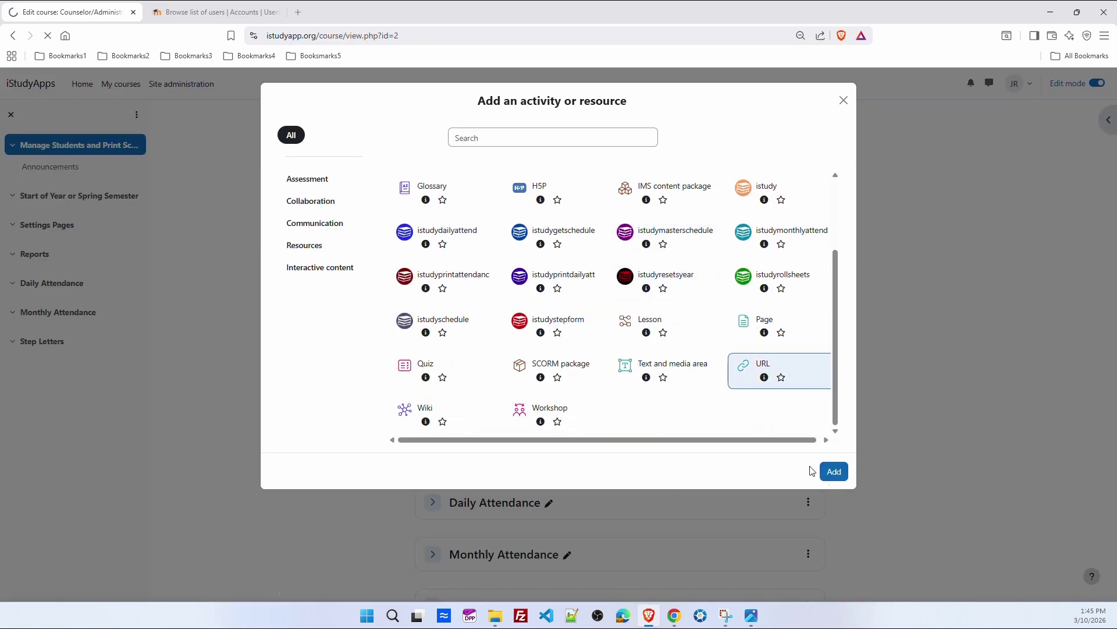
left_click(832, 471)
left_click(588, 267)
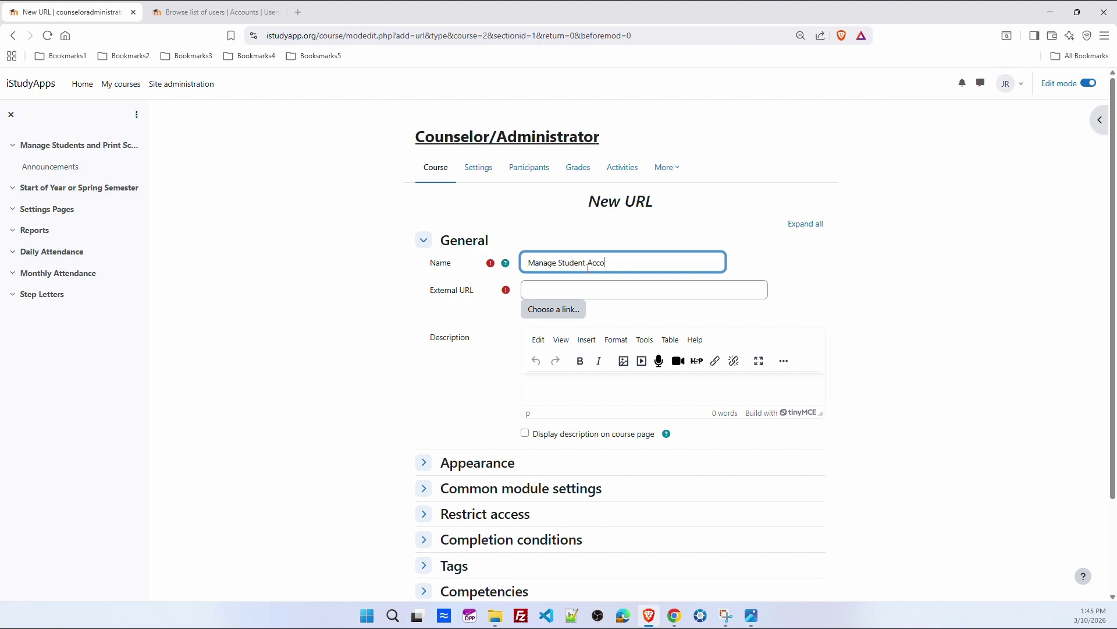
left_click(541, 289)
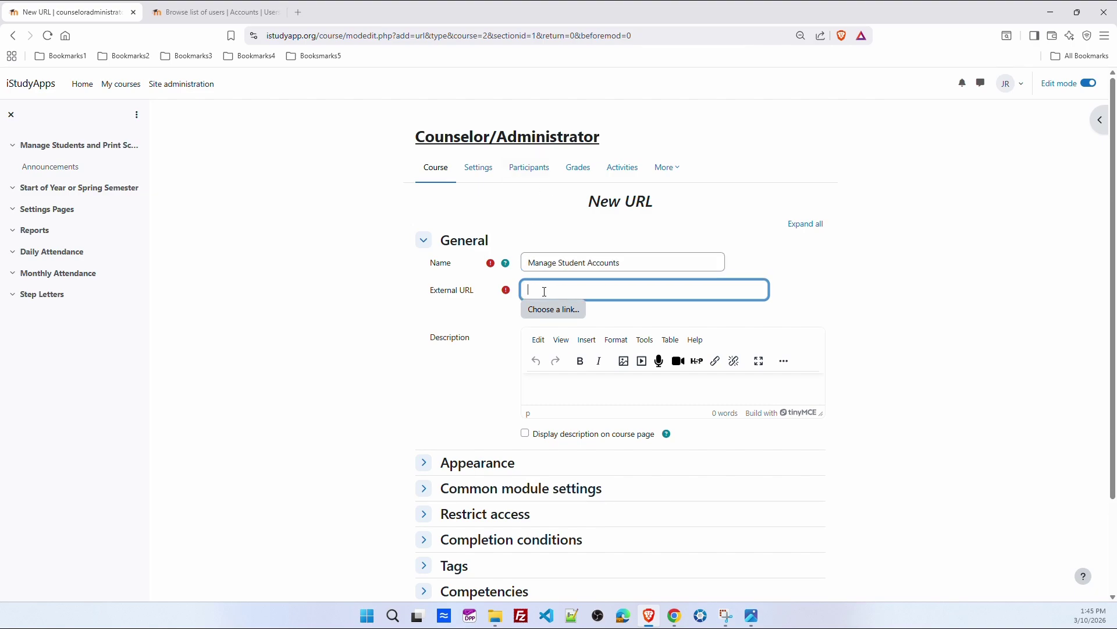
key("ctrl+v")
scroll(684, 425, "down", 2)
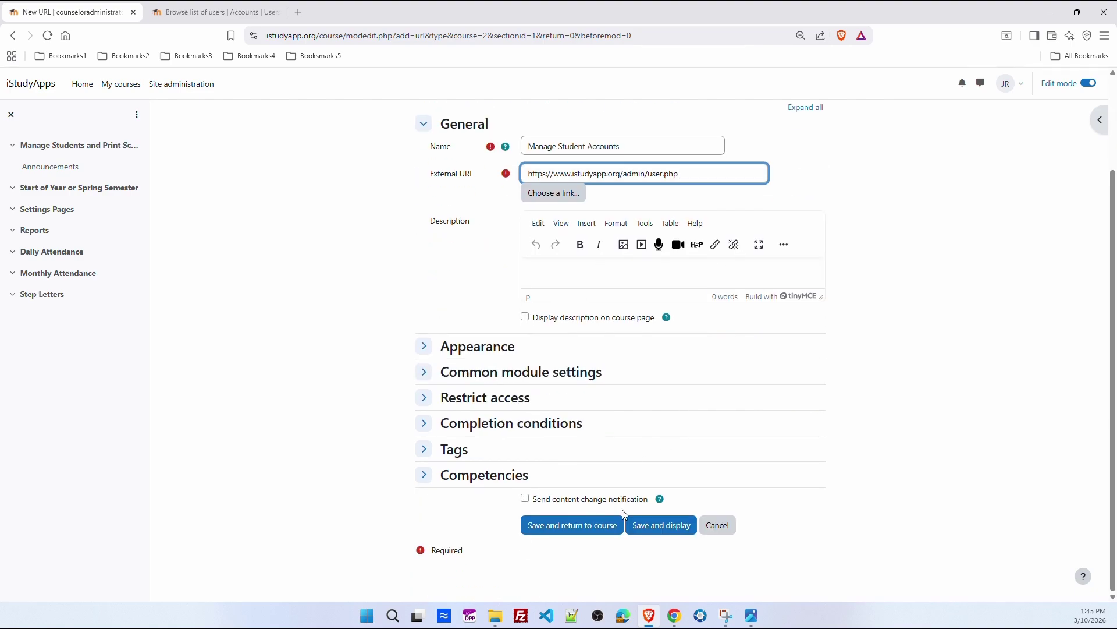
left_click(563, 527)
- Delete the Announcements forum from the Manage Students and Print Schedules section
left_click(802, 262)
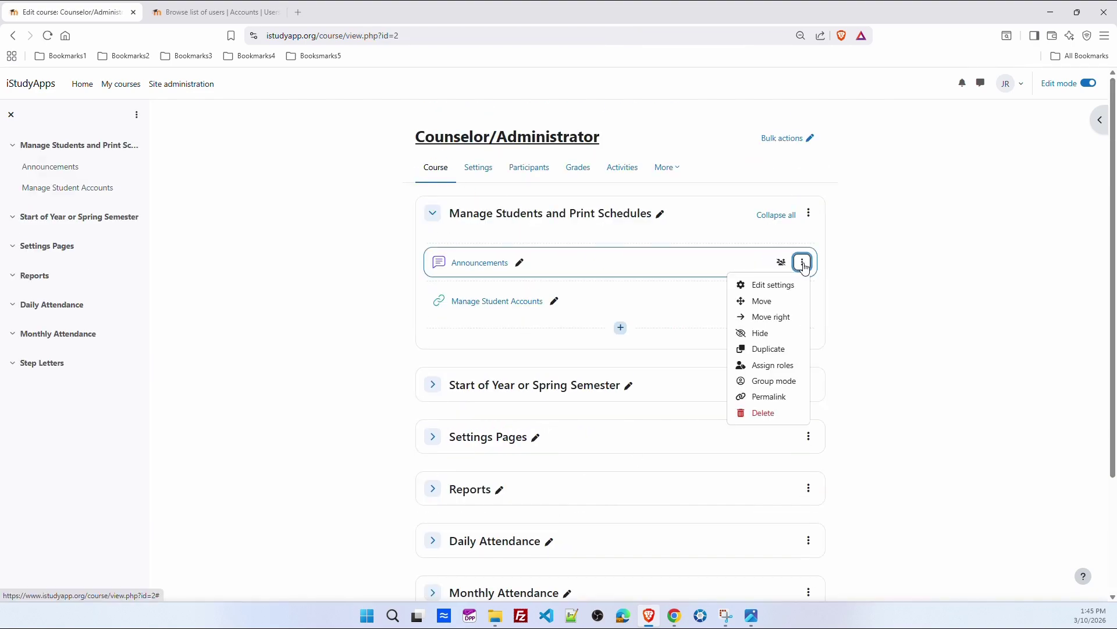
left_click(760, 411)
left_click(661, 163)
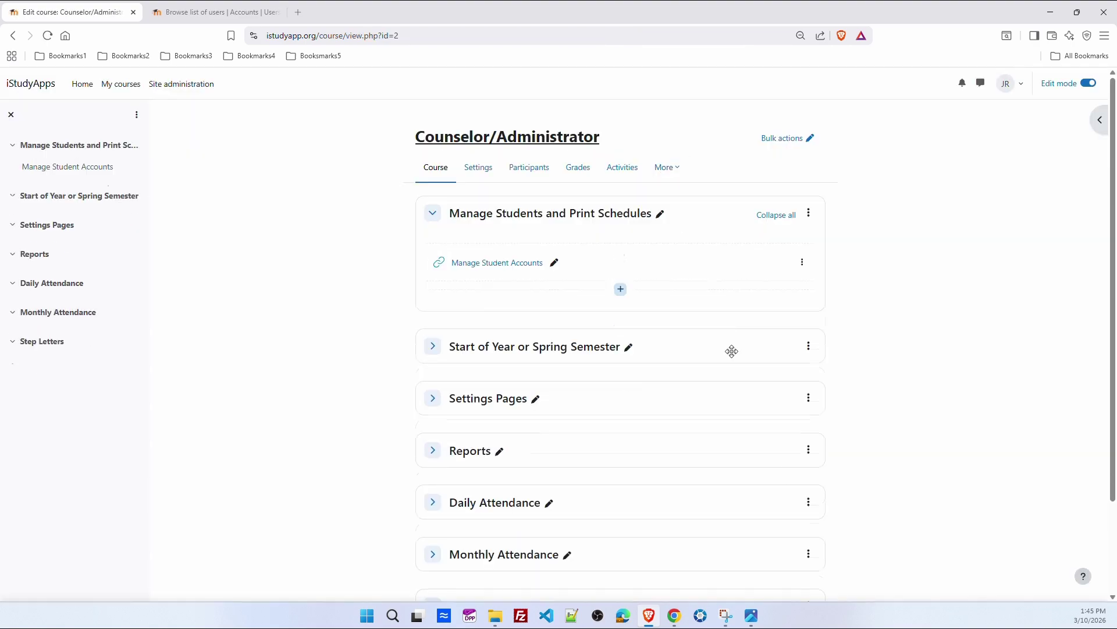
- Add an istudyschedule activity named Print Student Schedules to the Manage Students and Print Schedules section and return to the course
left_click(620, 290)
left_click(663, 311)
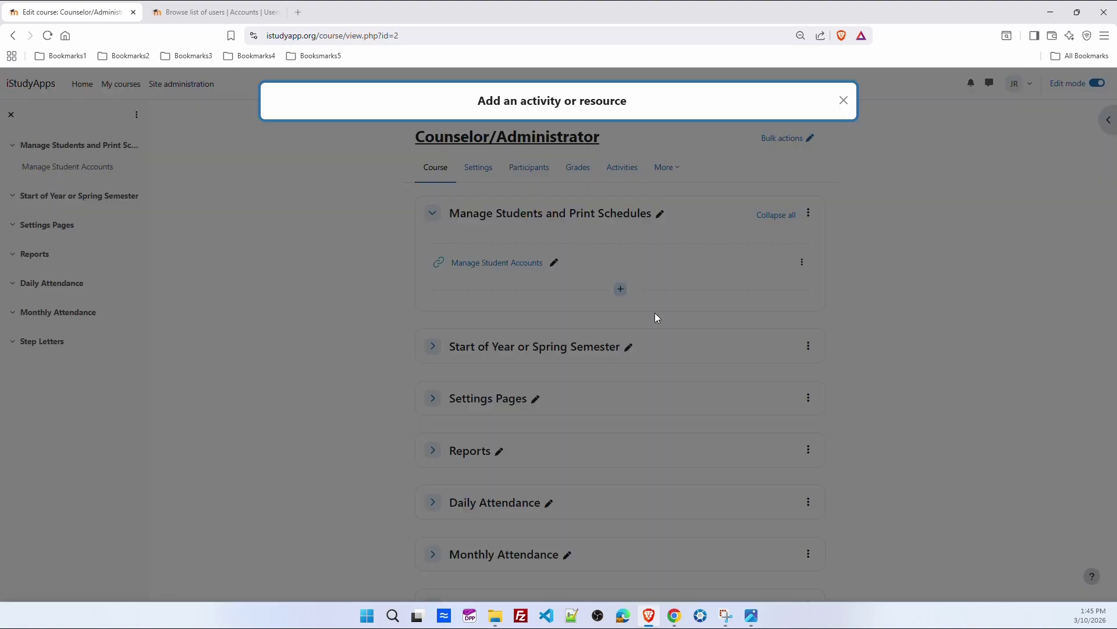
scroll(507, 376, "down", 2)
left_click(434, 326)
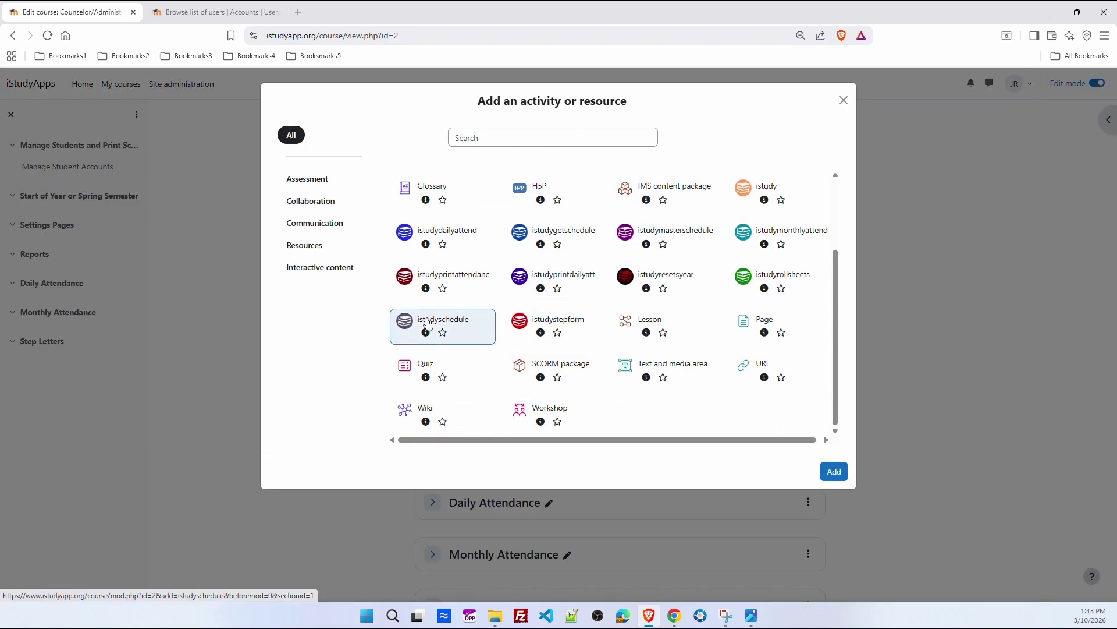
left_click(831, 475)
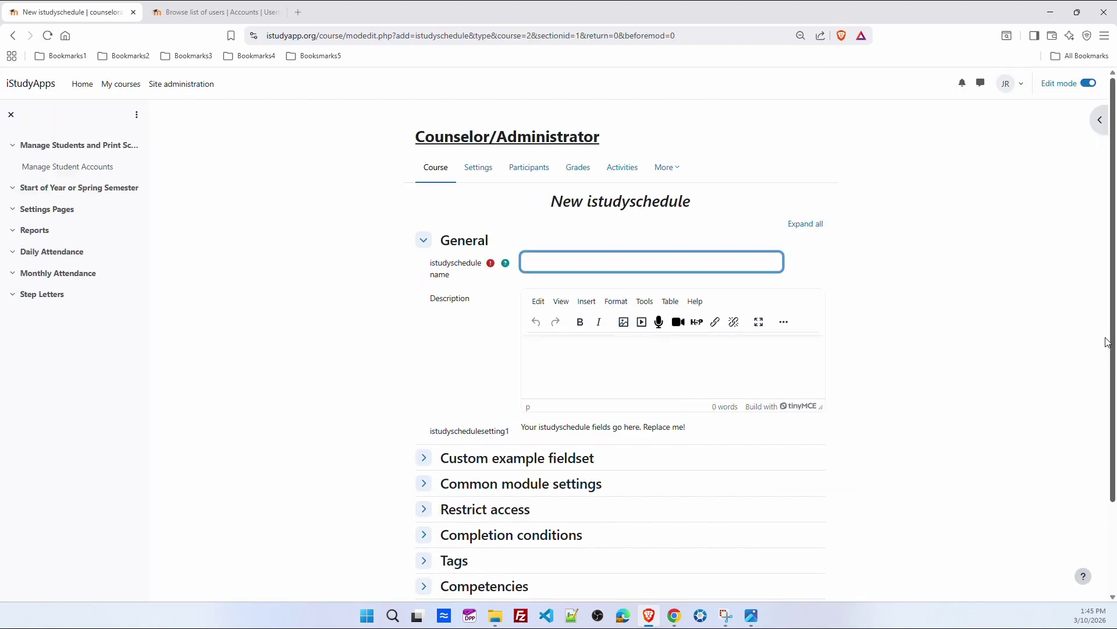
type("Print Student Scheduyles")
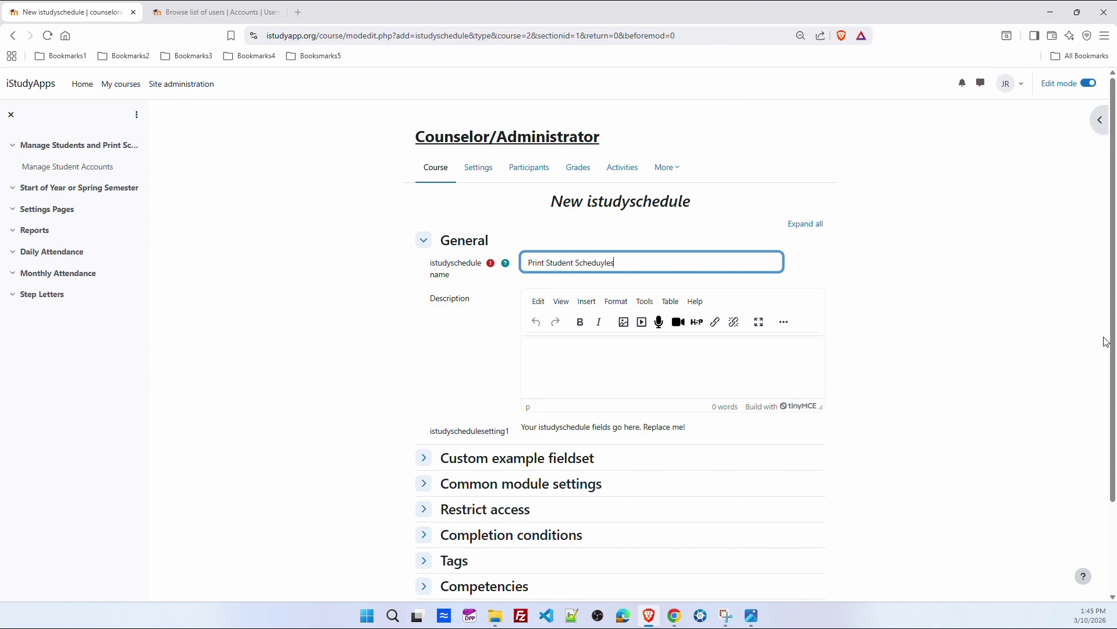
scroll(599, 513, "down", 2)
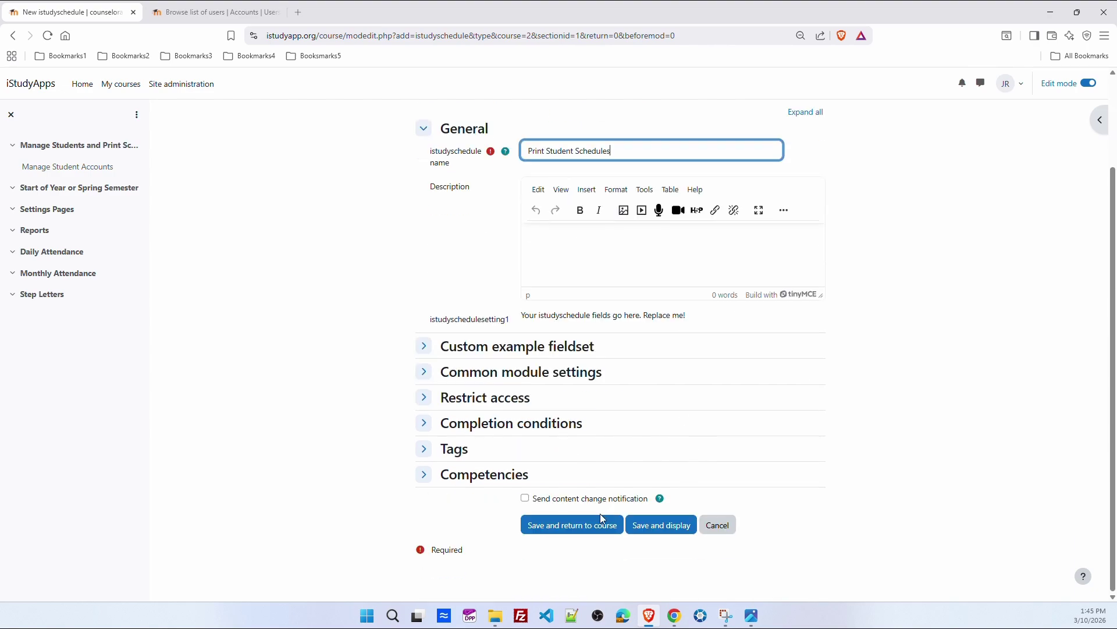
left_click(585, 526)
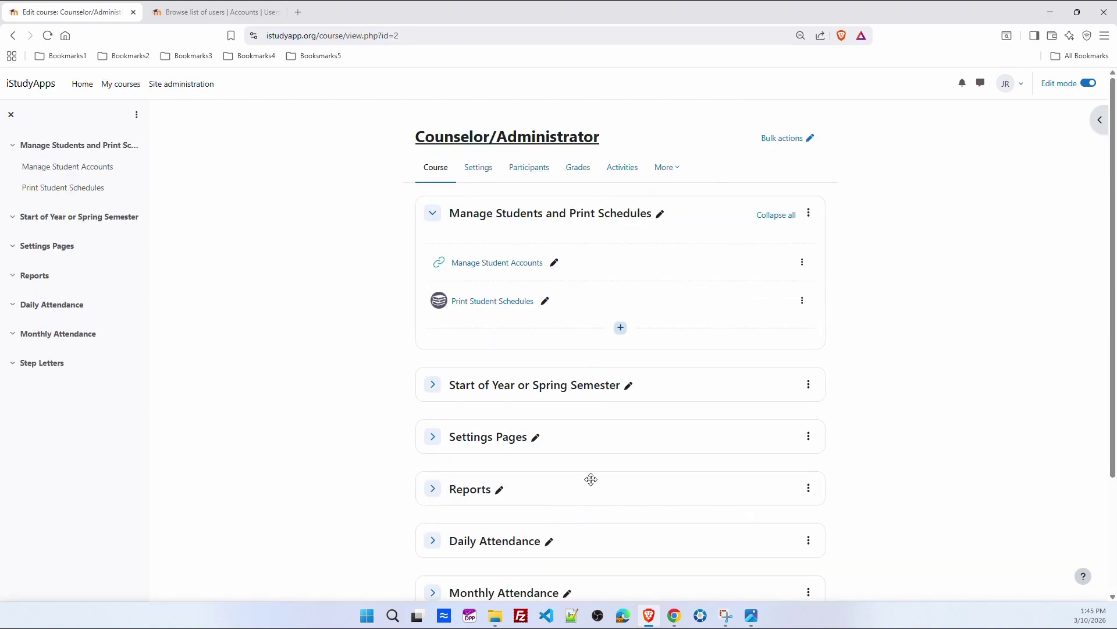
- Collapse the first section and add an istudy activity named Manage Teachers/Courses to the Start of Year or Spring Semester section
left_click(432, 213)
left_click(432, 264)
left_click(622, 296)
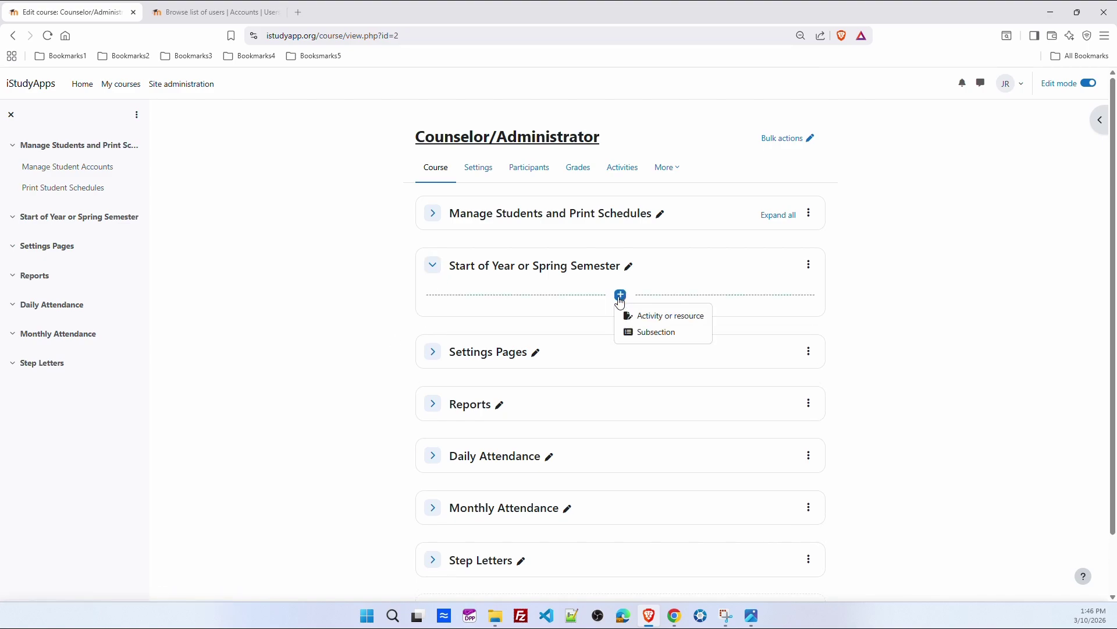
left_click(676, 316)
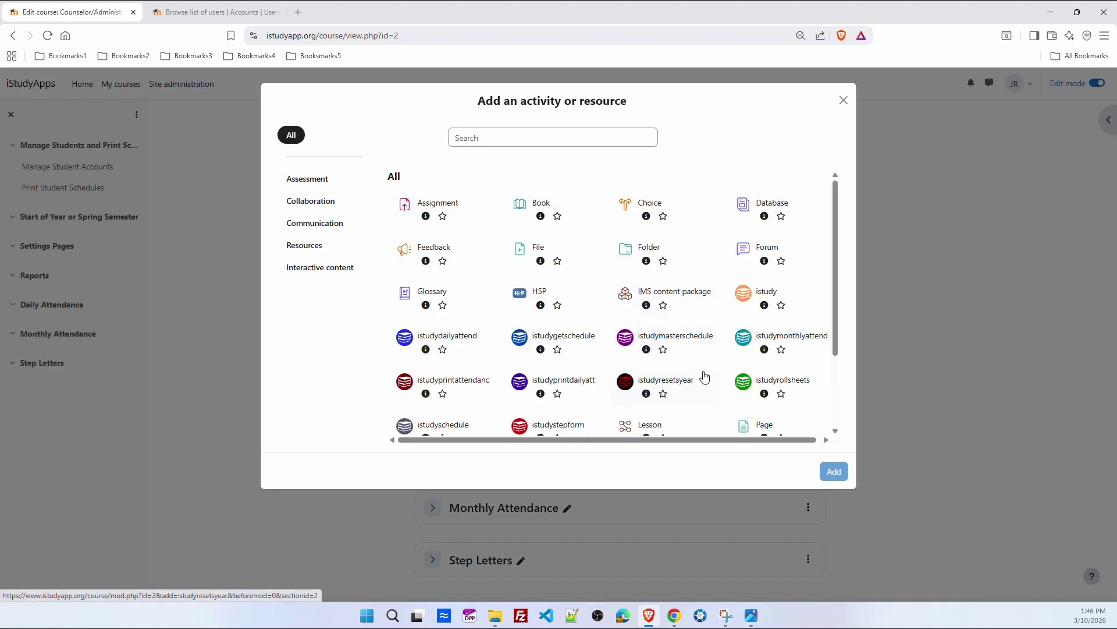
left_click(744, 296)
left_click(833, 476)
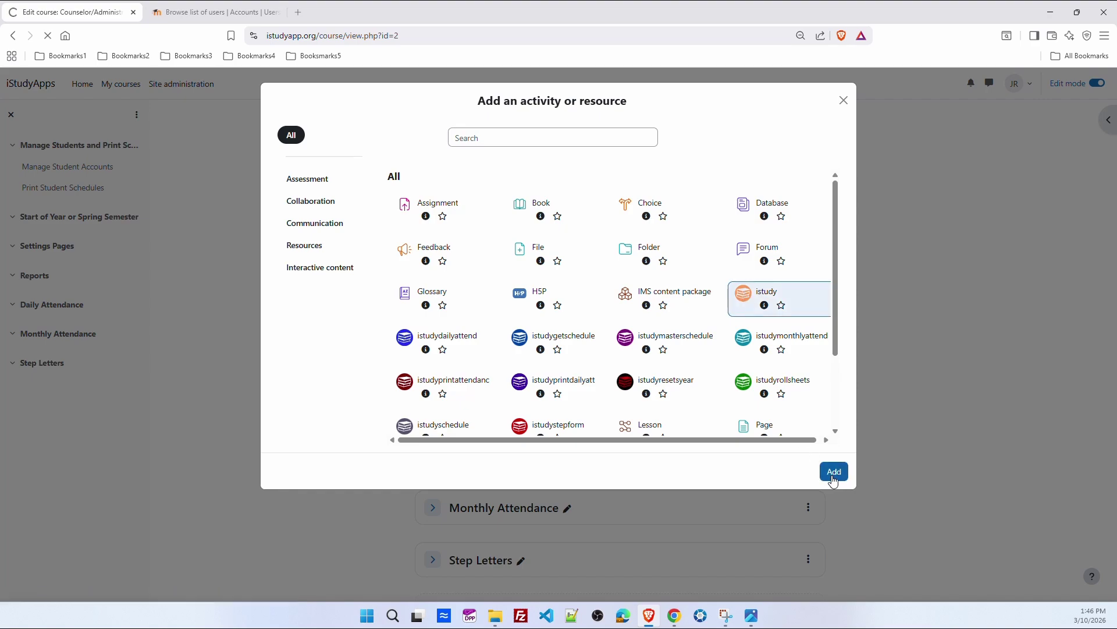
left_click(605, 257)
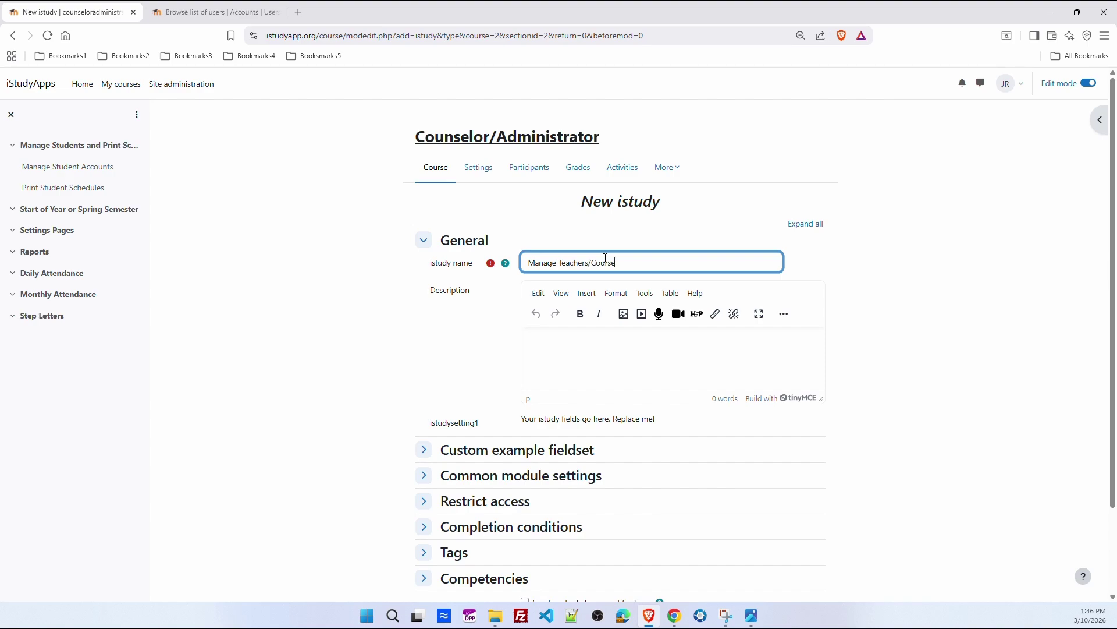
scroll(676, 260, "down", 2)
left_click(571, 527)
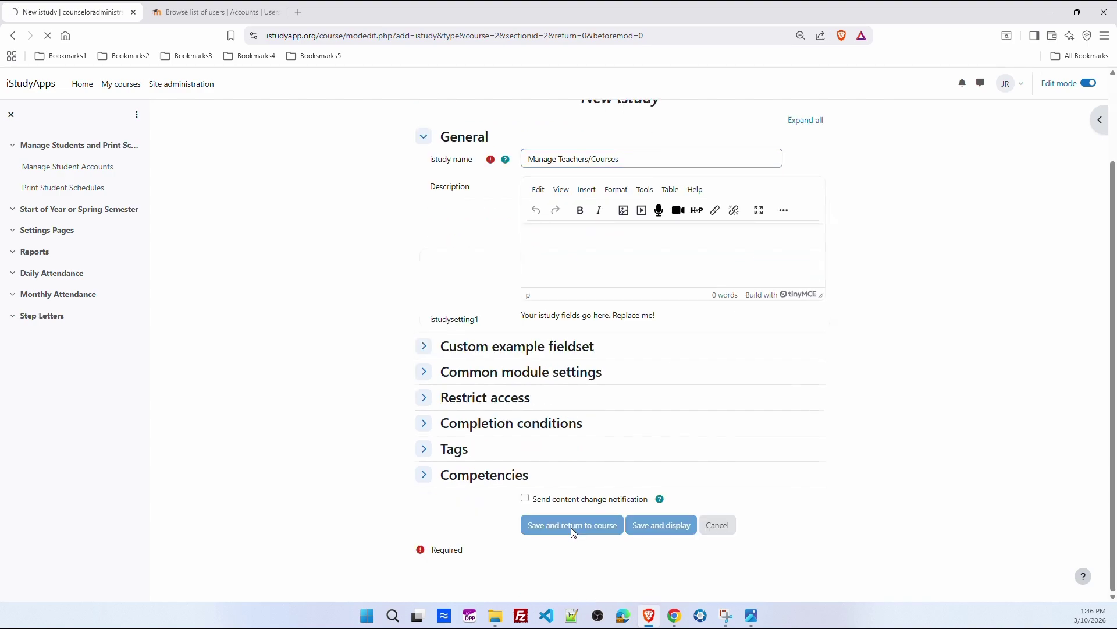
- Add an istudyresetsyear activity named Reset Student Information - new school year/spring semester to the Start of Year or Spring Semester section
left_click(620, 341)
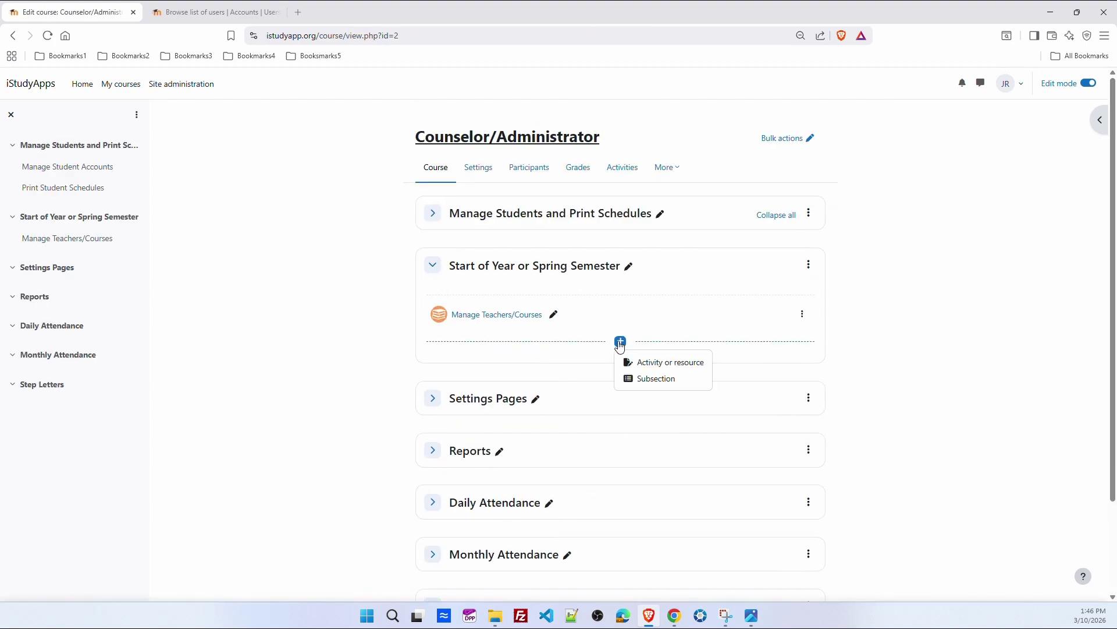
left_click(658, 363)
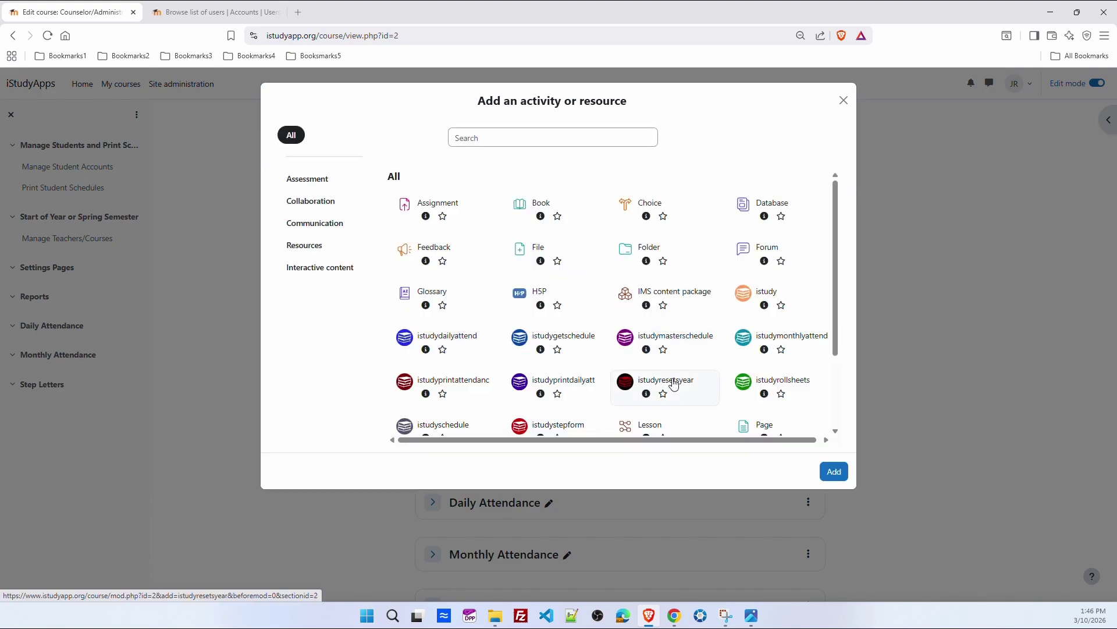
left_click(669, 384)
left_click(826, 473)
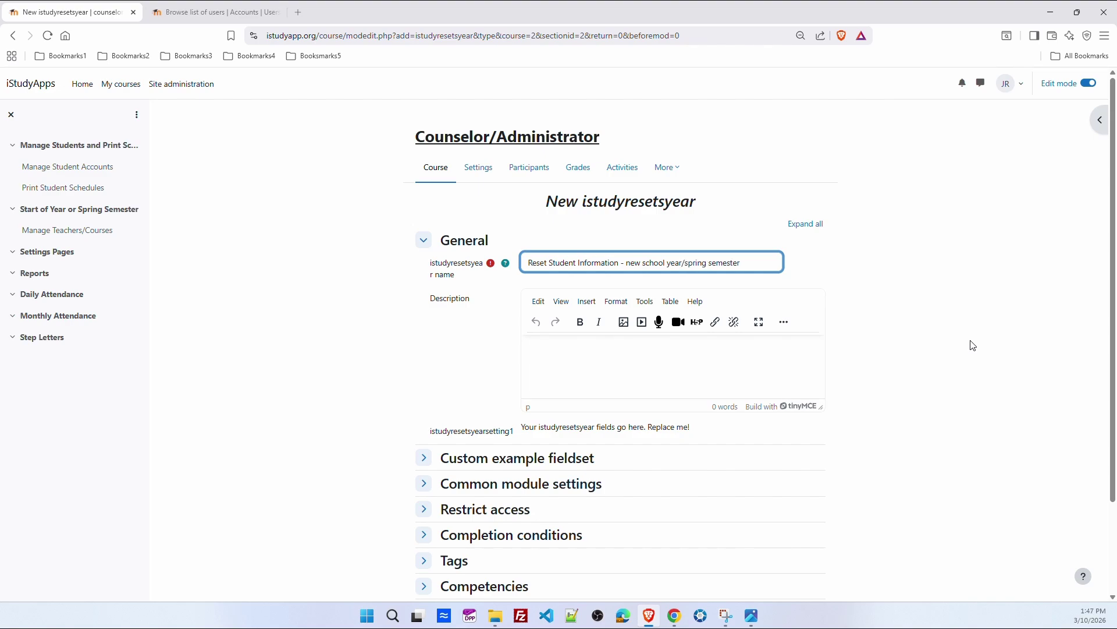
scroll(702, 409, "down", 2)
left_click(564, 527)
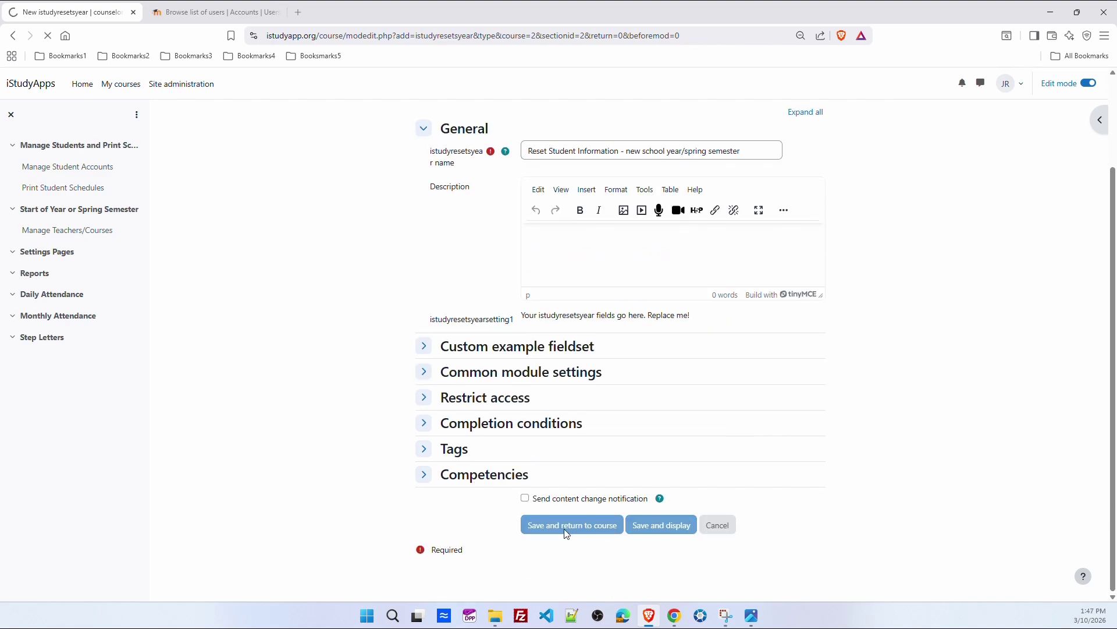
- In the other browser tab, open the system-wide Manager role assignment page and copy its address
left_click(207, 11)
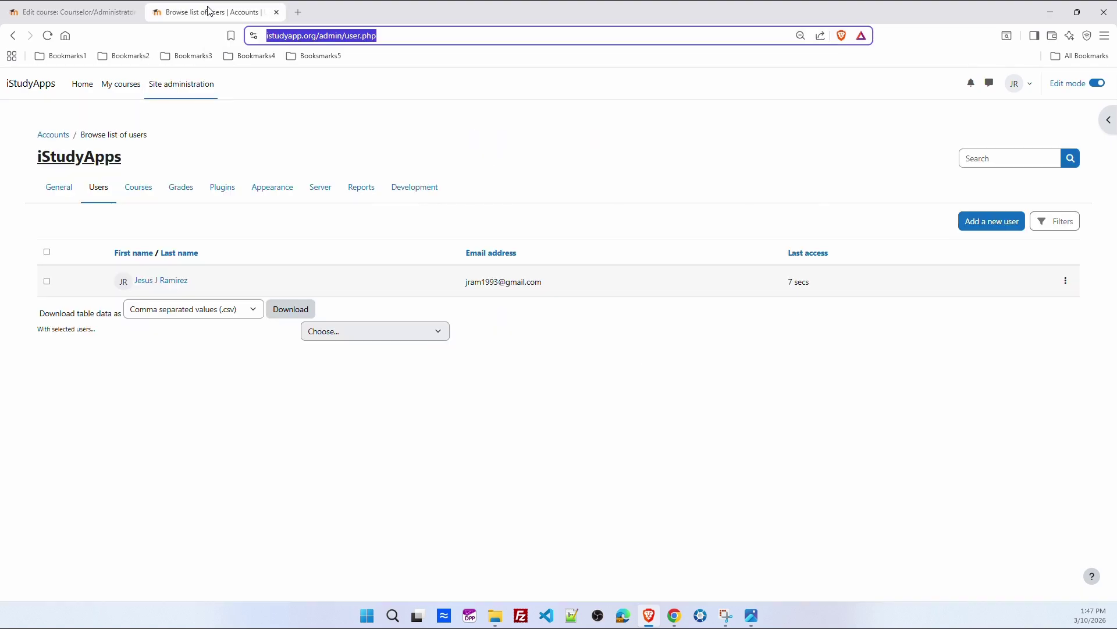
left_click(181, 89)
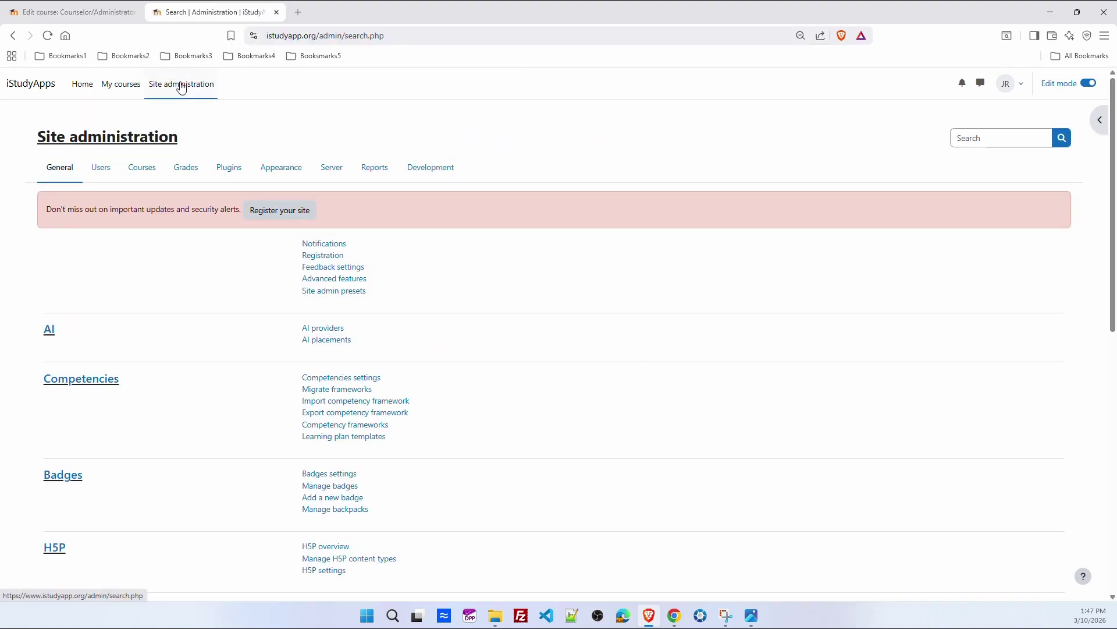
left_click(101, 172)
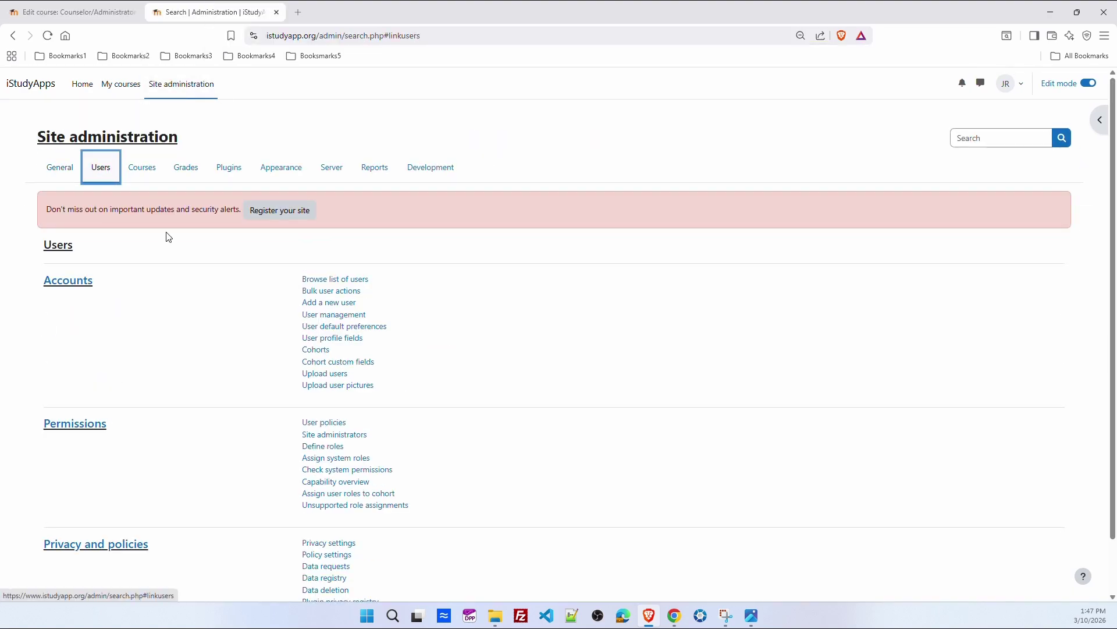
scroll(302, 325, "down", 1)
left_click(333, 400)
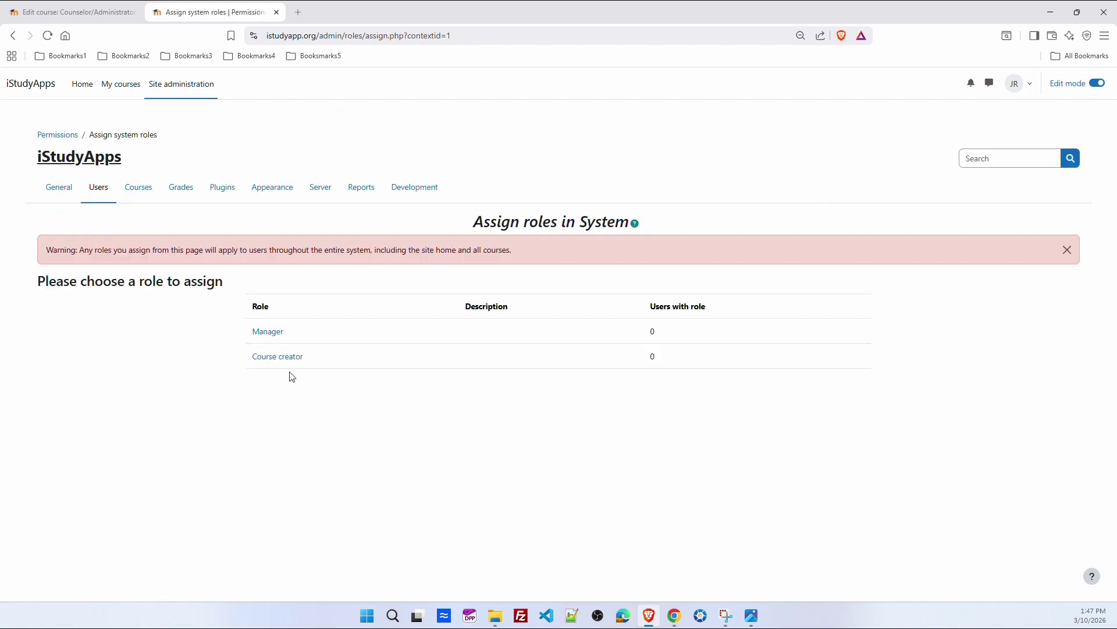
left_click(268, 333)
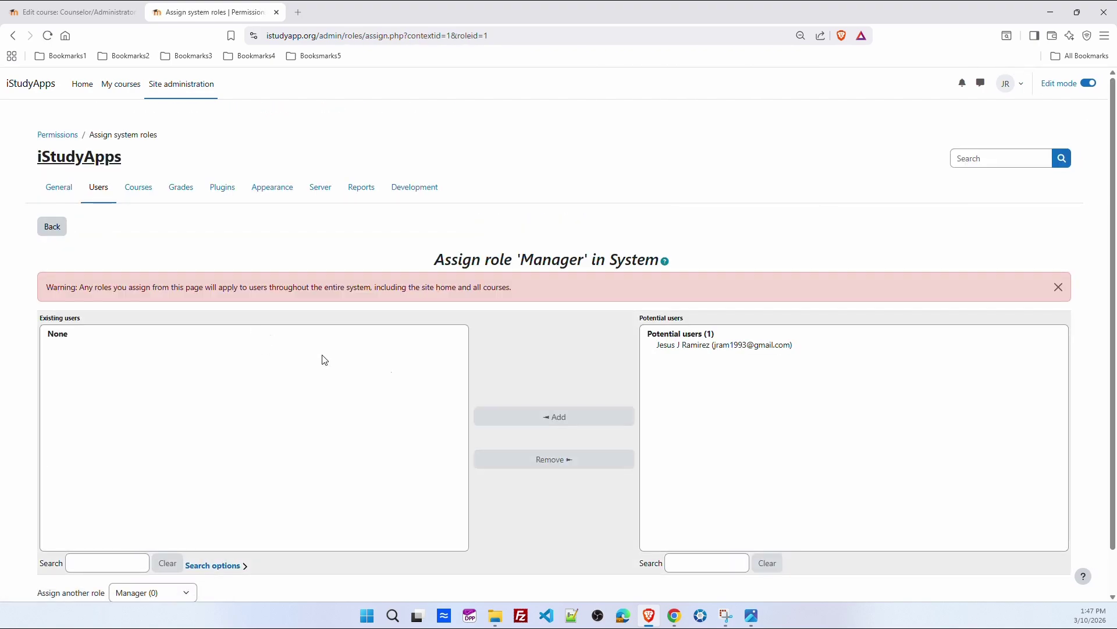
key("ctrl+l")
key("ctrl+c")
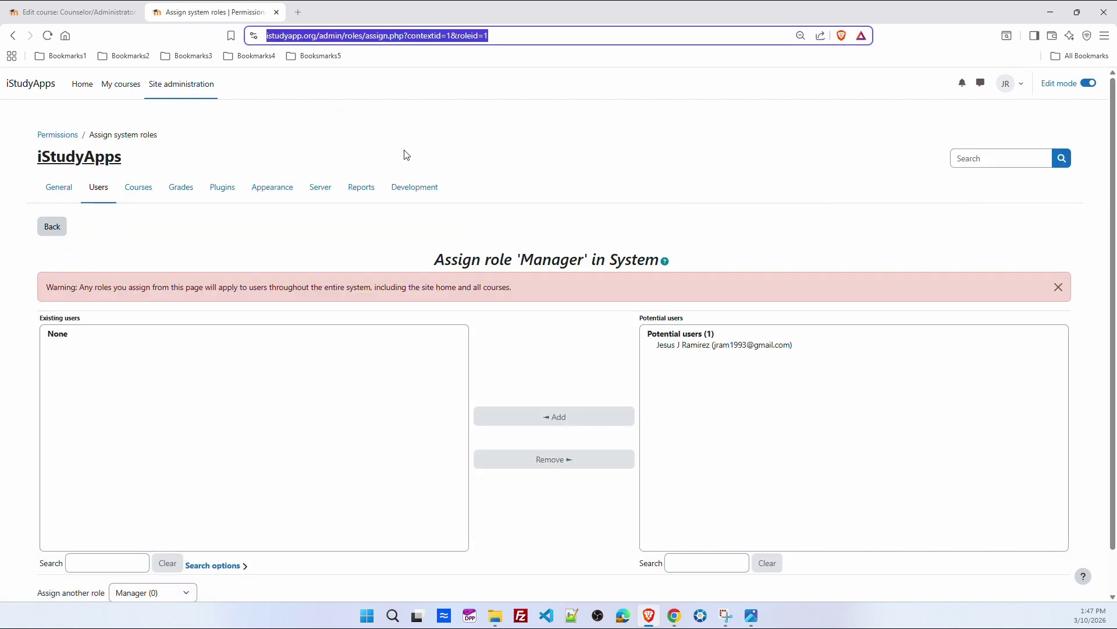
- Back in the course, add a URL resource named New System Manager to Start of Year or Spring Semester, linking to the copied Manager role assignment address
left_click(74, 13)
left_click(621, 382)
left_click(663, 399)
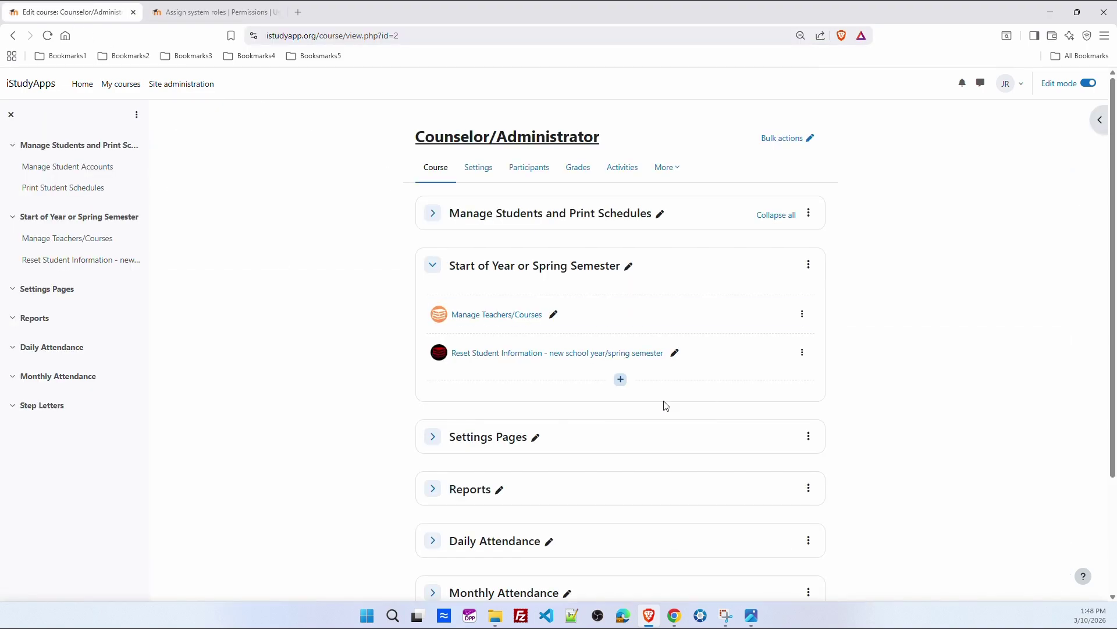
scroll(747, 373, "down", 2)
left_click(747, 373)
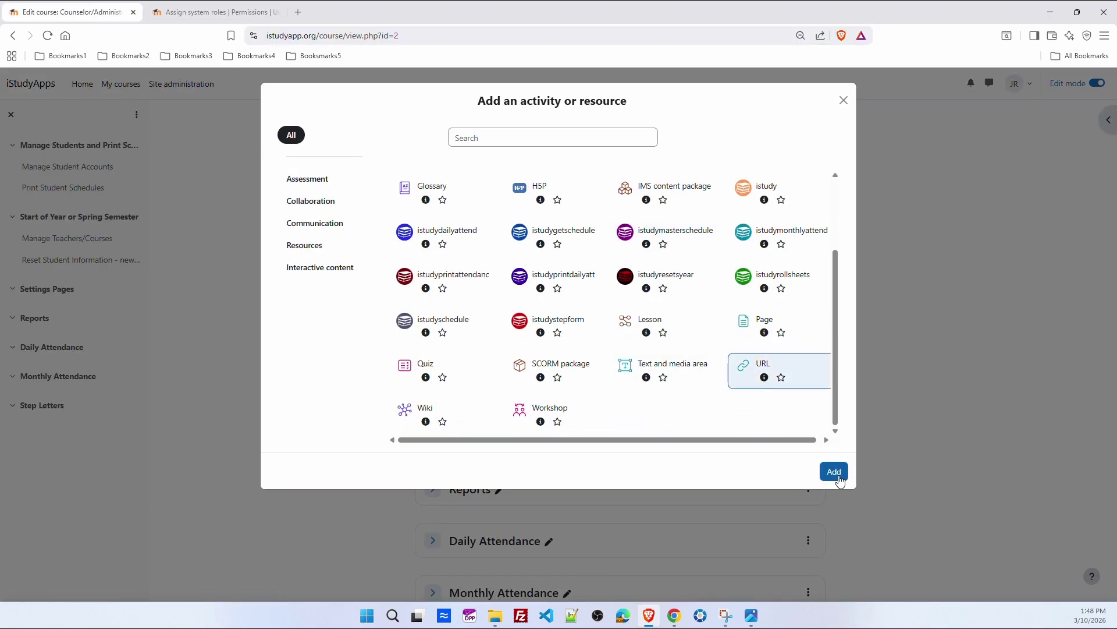
left_click(835, 472)
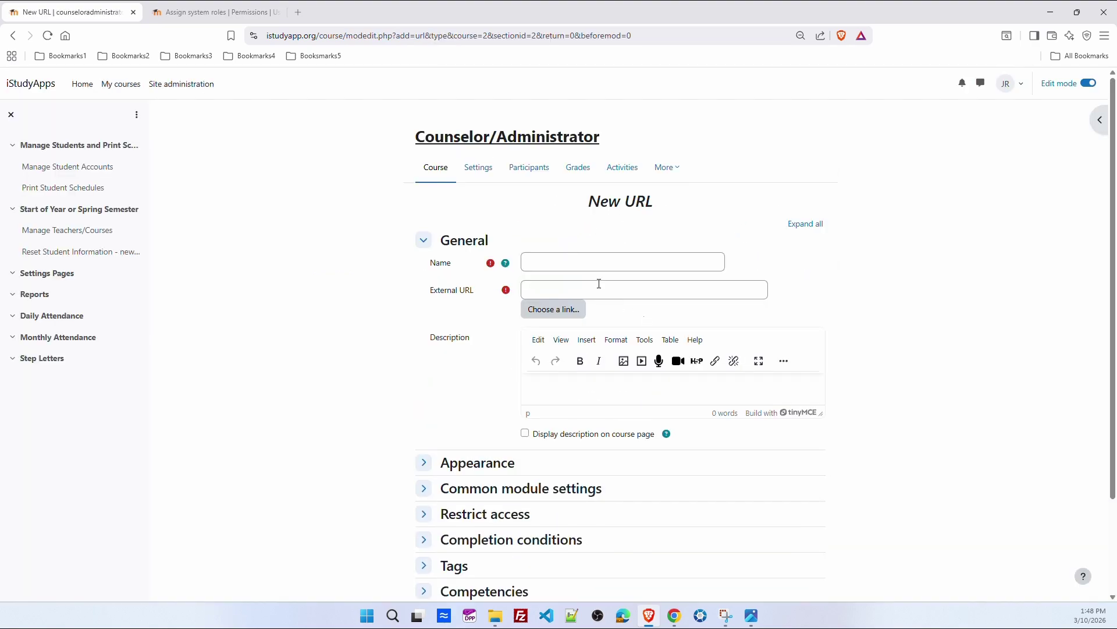
left_click(563, 261)
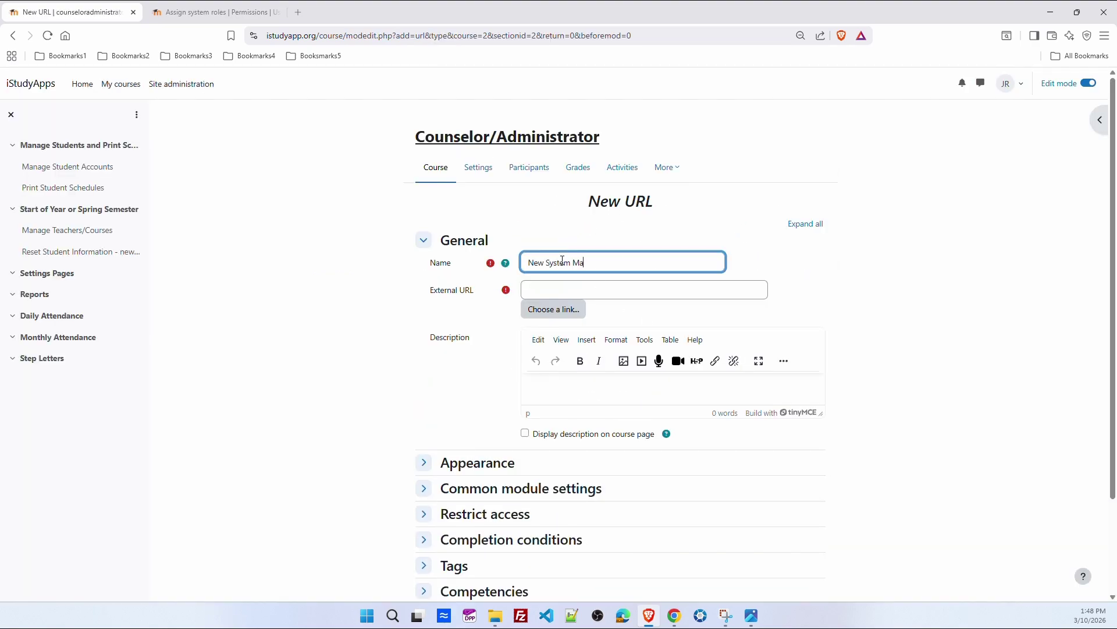
left_click(553, 288)
key("ctrl+v")
scroll(824, 475, "down", 2)
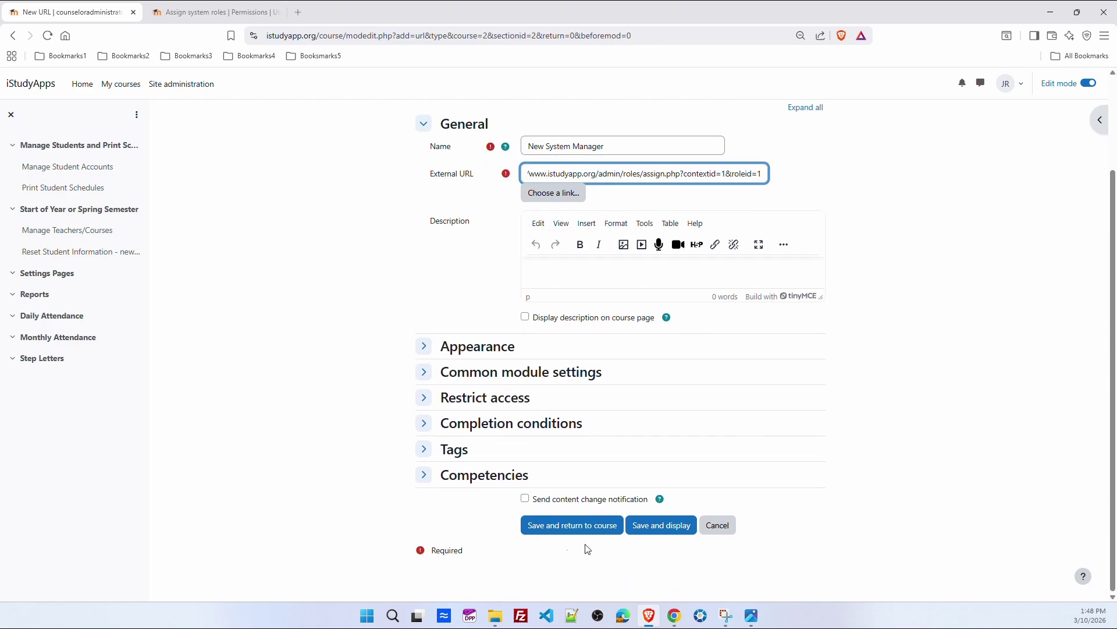
left_click(560, 526)
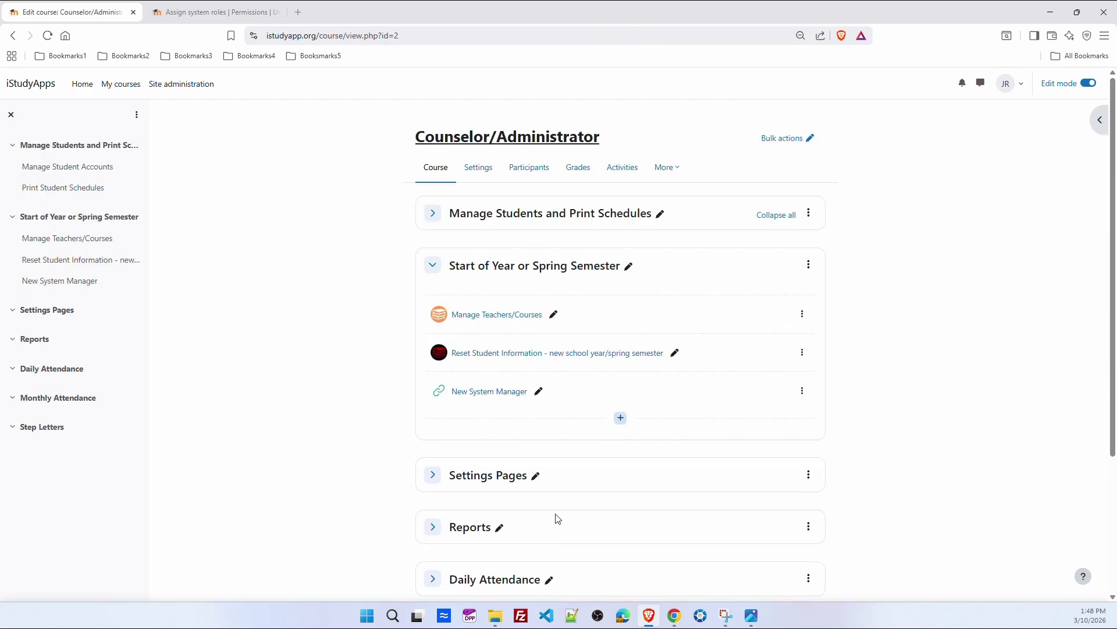
- Collapse Start of Year or Spring Semester, expand Settings Pages, and copy the address of the istudy plugin's settings page from the plugins overview
left_click(433, 266)
left_click(433, 320)
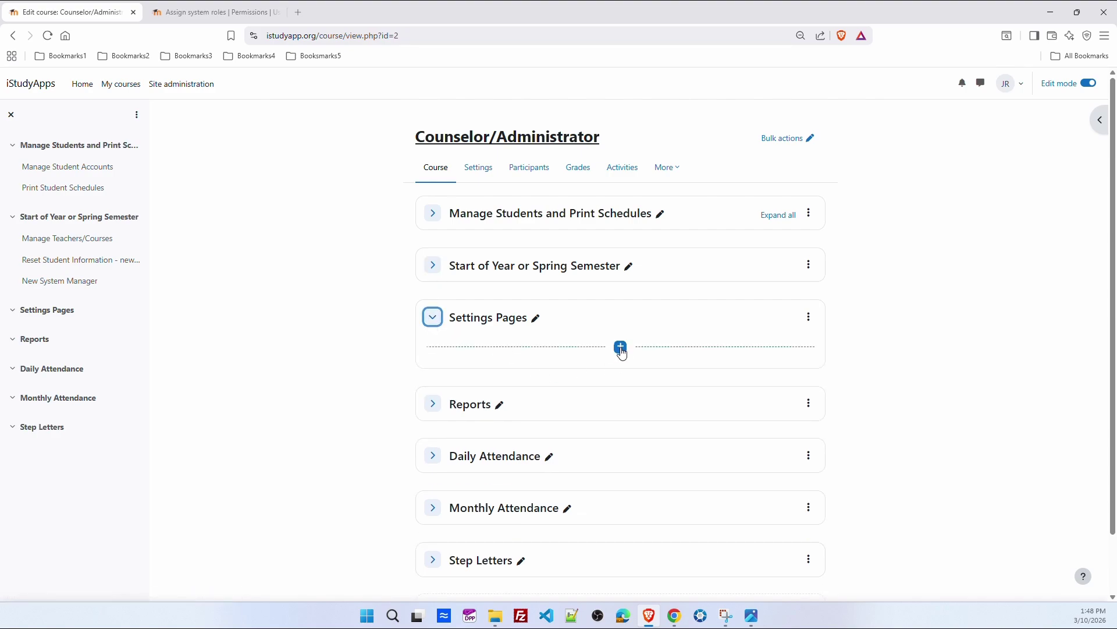
key("ctrl+Tab")
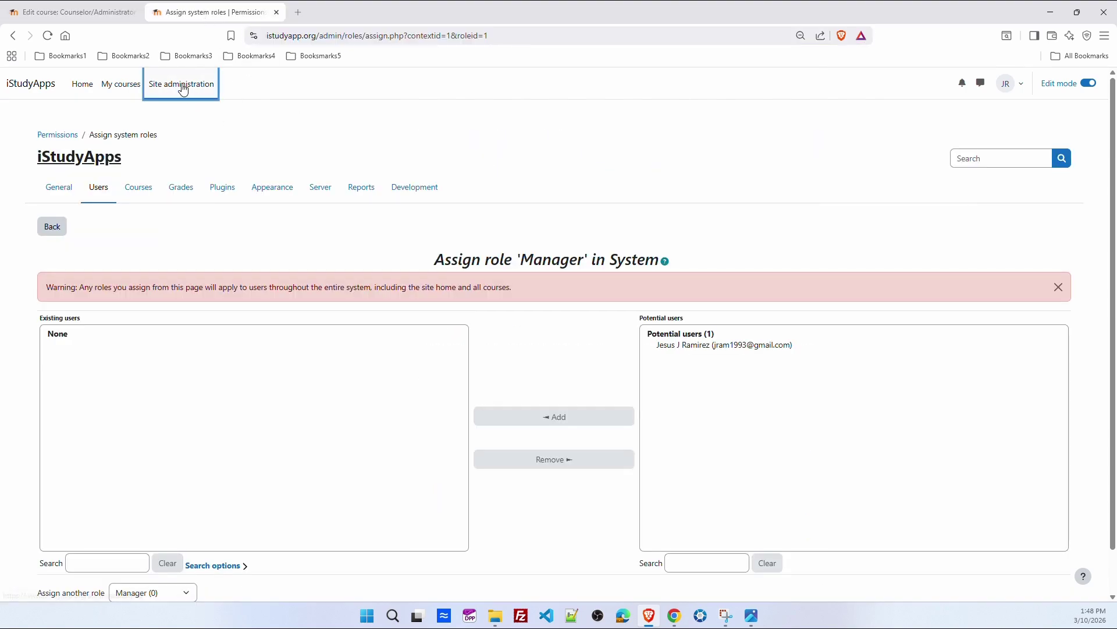
left_click(222, 170)
left_click(324, 257)
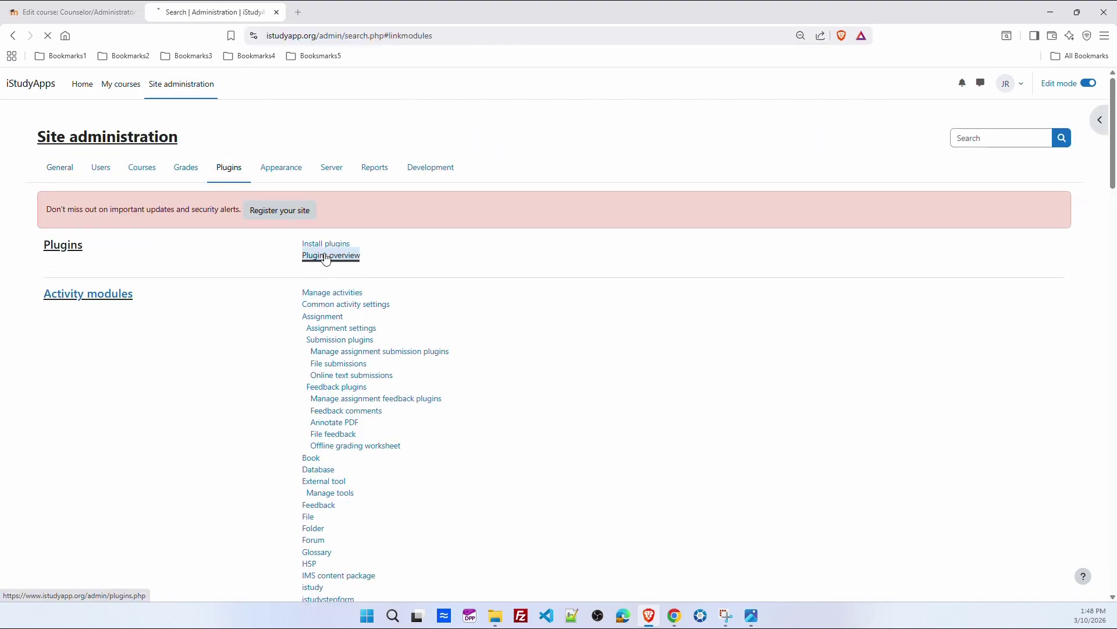
scroll(353, 344, "down", 9)
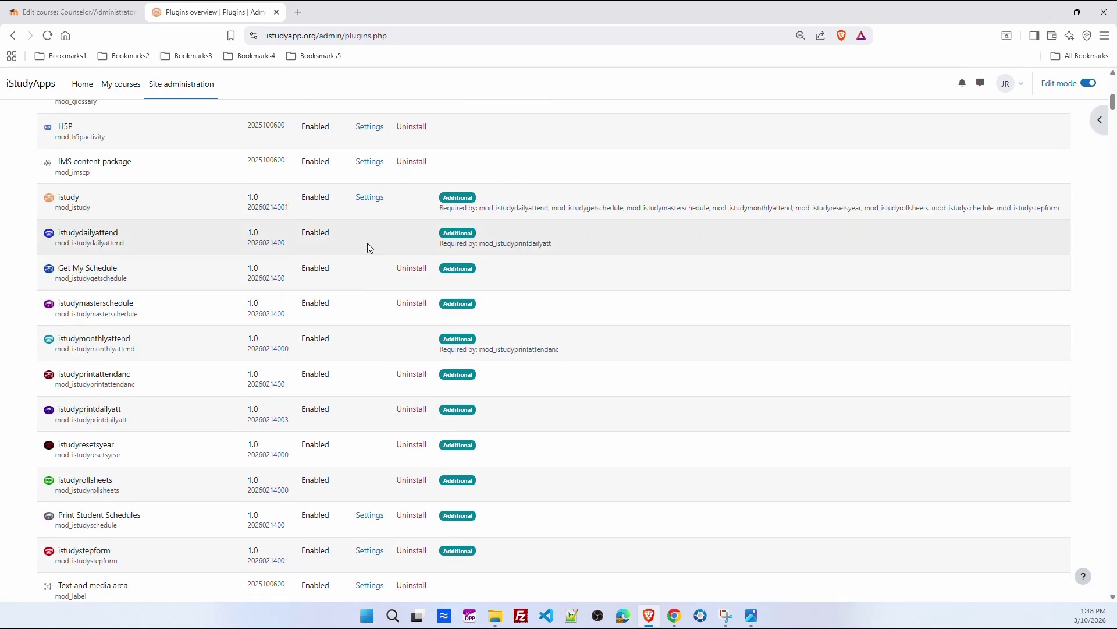
left_click(370, 198)
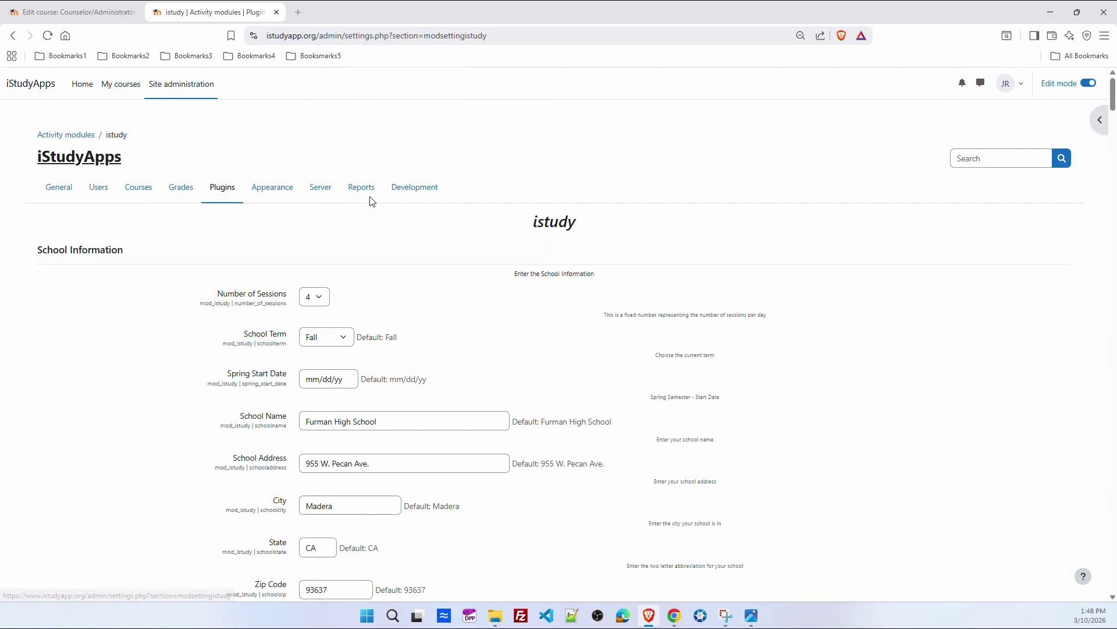
left_click(430, 41)
- Back in the course, add a URL resource named iStudy - School Settings to the Settings Pages section, linking to the copied istudy settings address
left_click(82, 12)
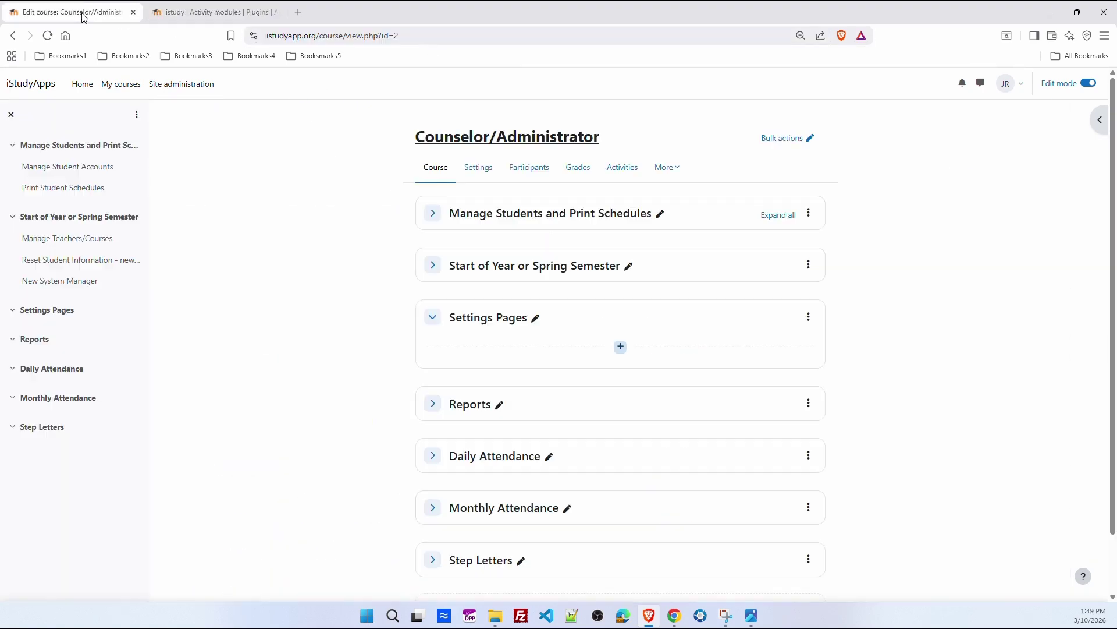
left_click(621, 347)
left_click(652, 367)
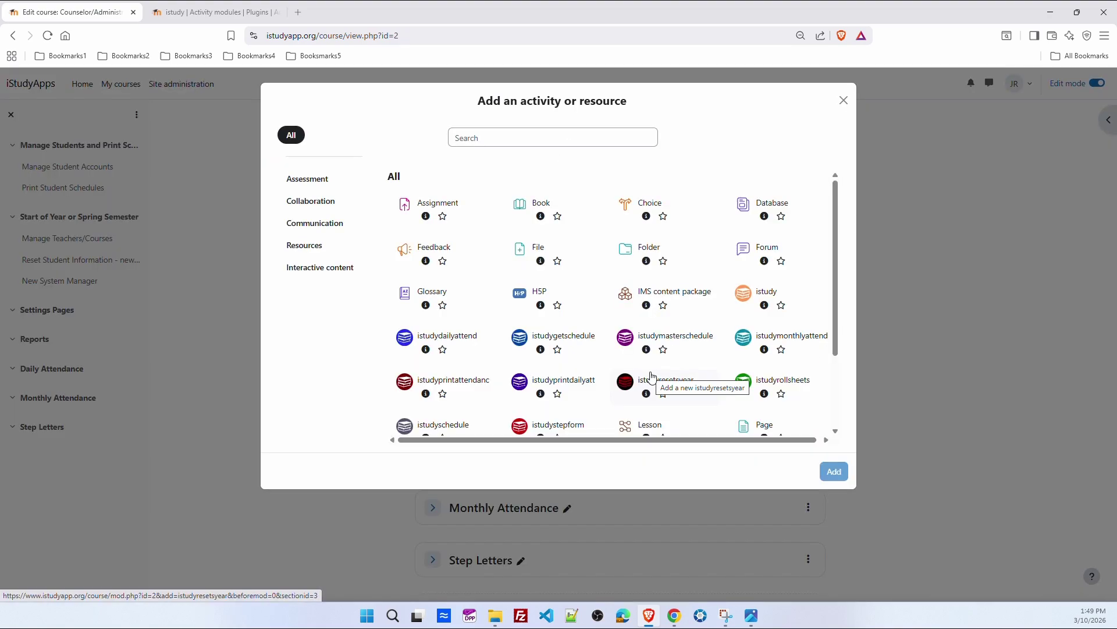
scroll(646, 394, "down", 3)
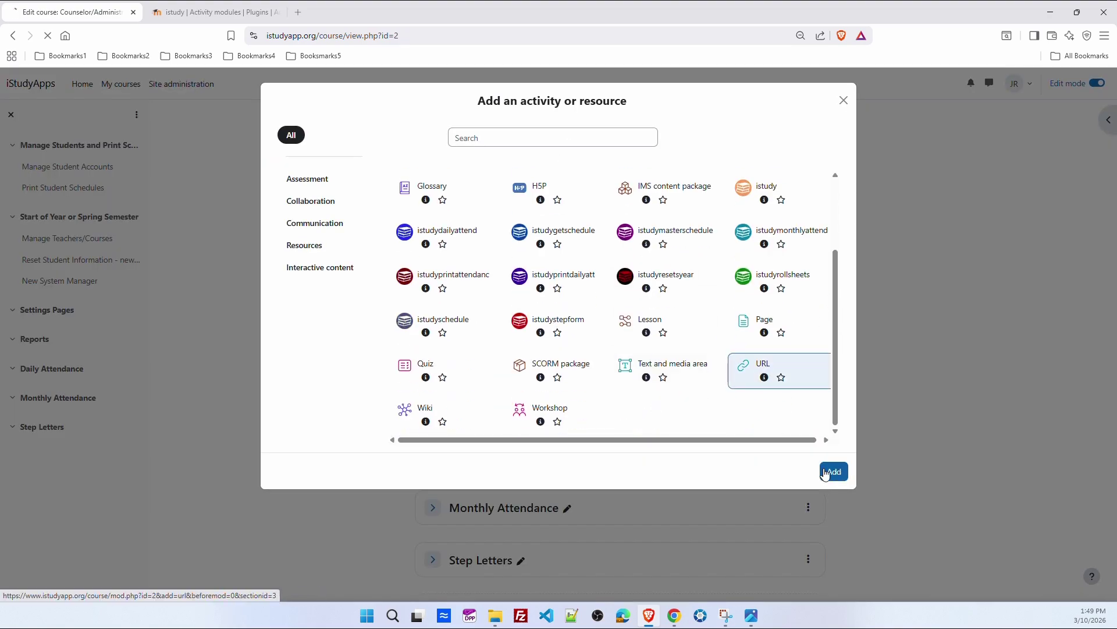
left_click(834, 471)
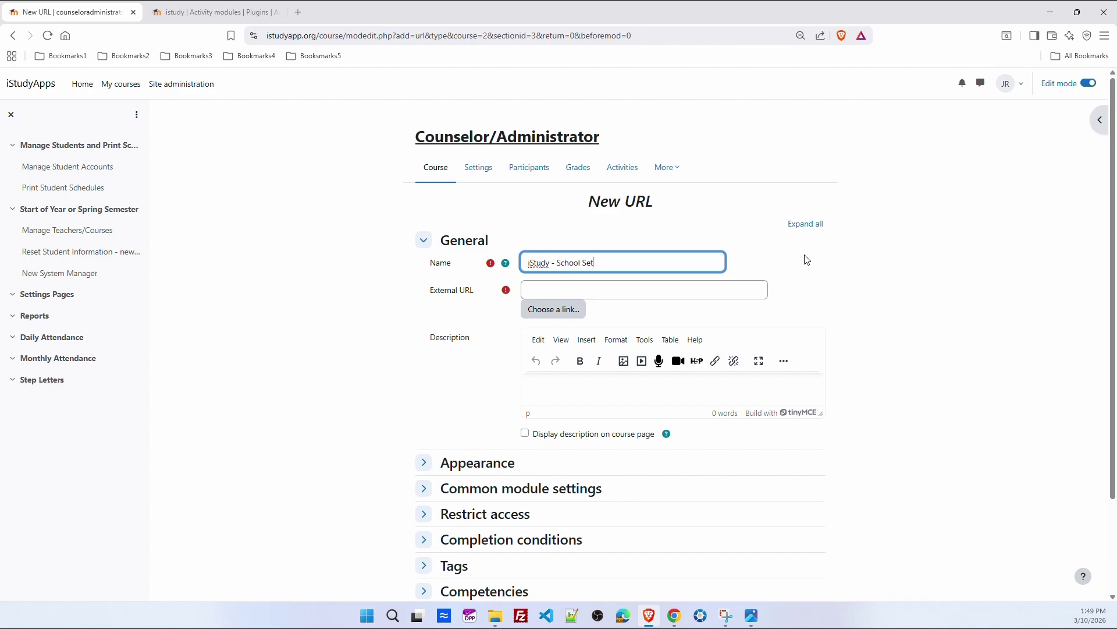
left_click(685, 291)
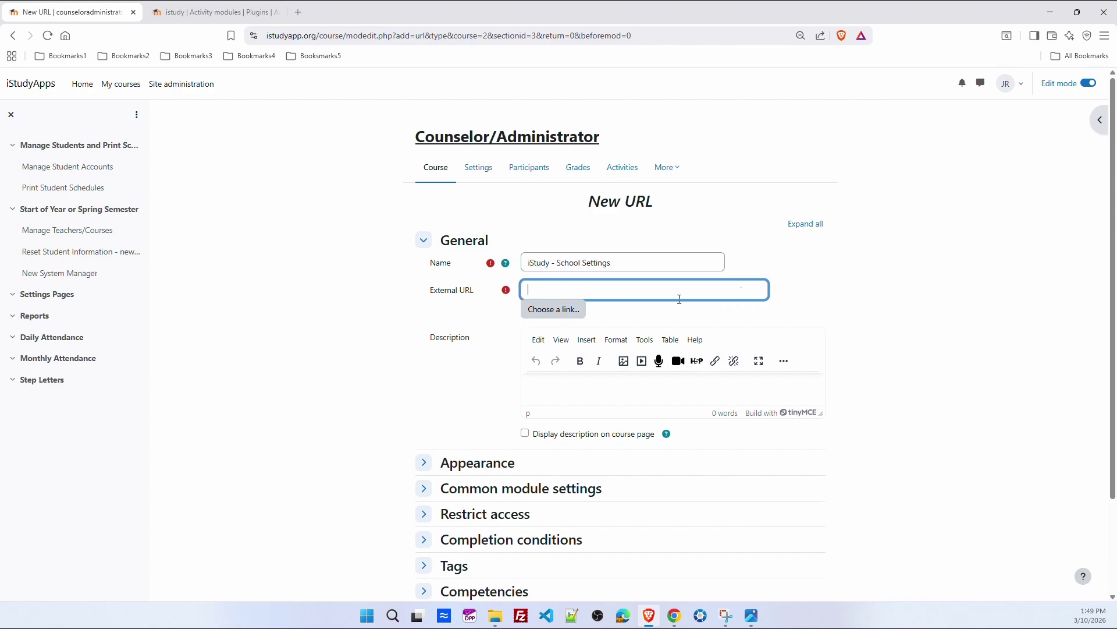
key("ctrl+v")
scroll(710, 473, "down", 3)
left_click(565, 530)
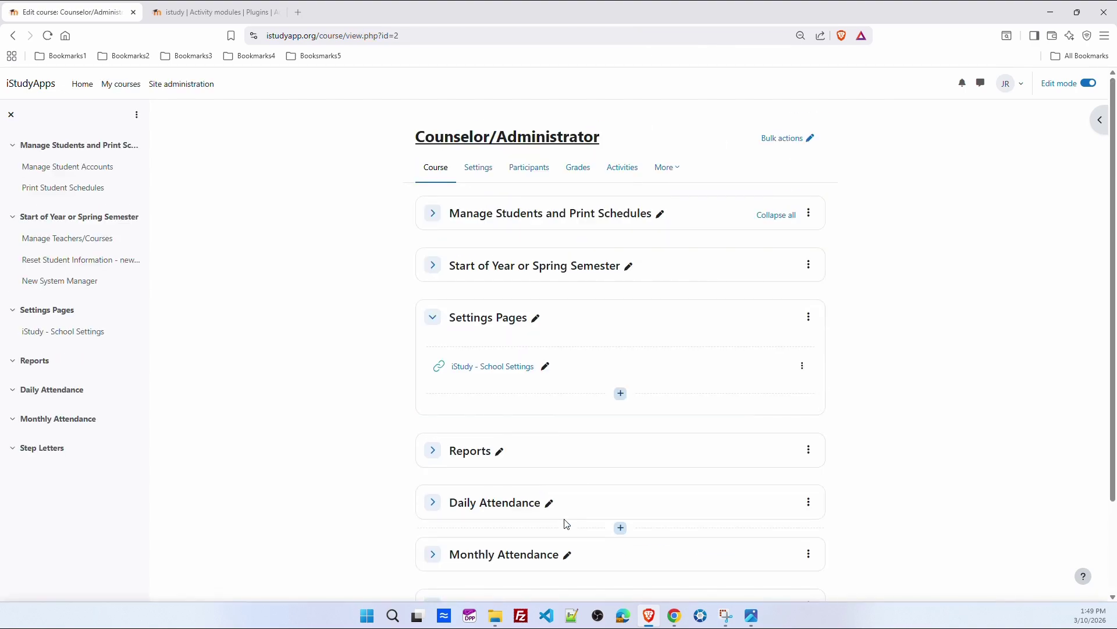
- Return to the plugins overview in the other browser tab and copy the address of the Print Student Schedules plugin's settings page
left_click(621, 394)
left_click(524, 440)
left_click(215, 13)
left_click(13, 36)
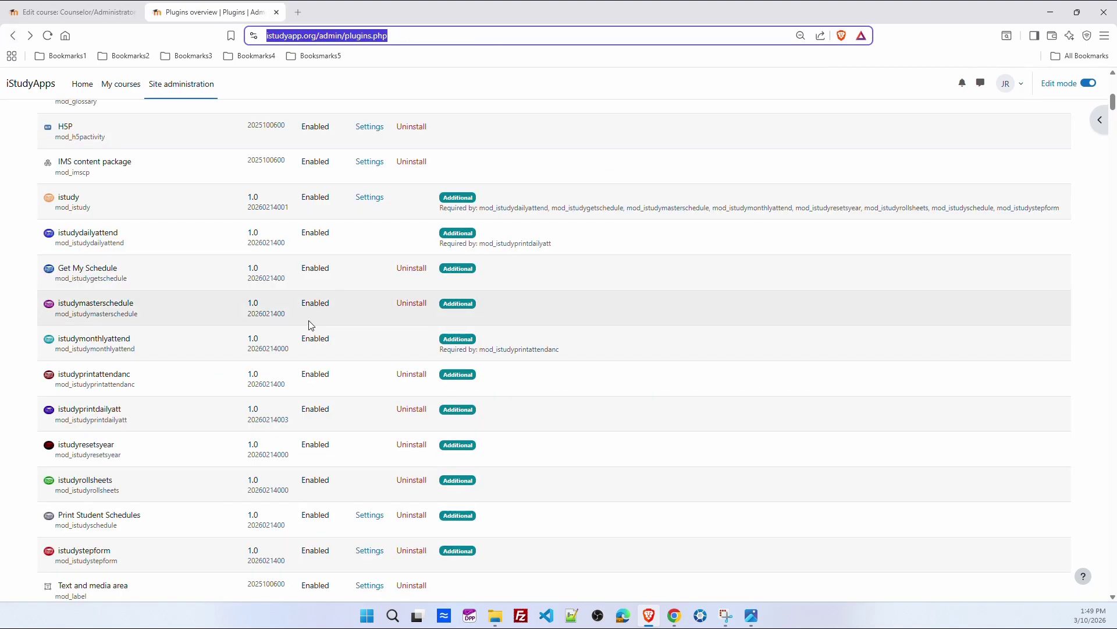
scroll(349, 337, "down", 4)
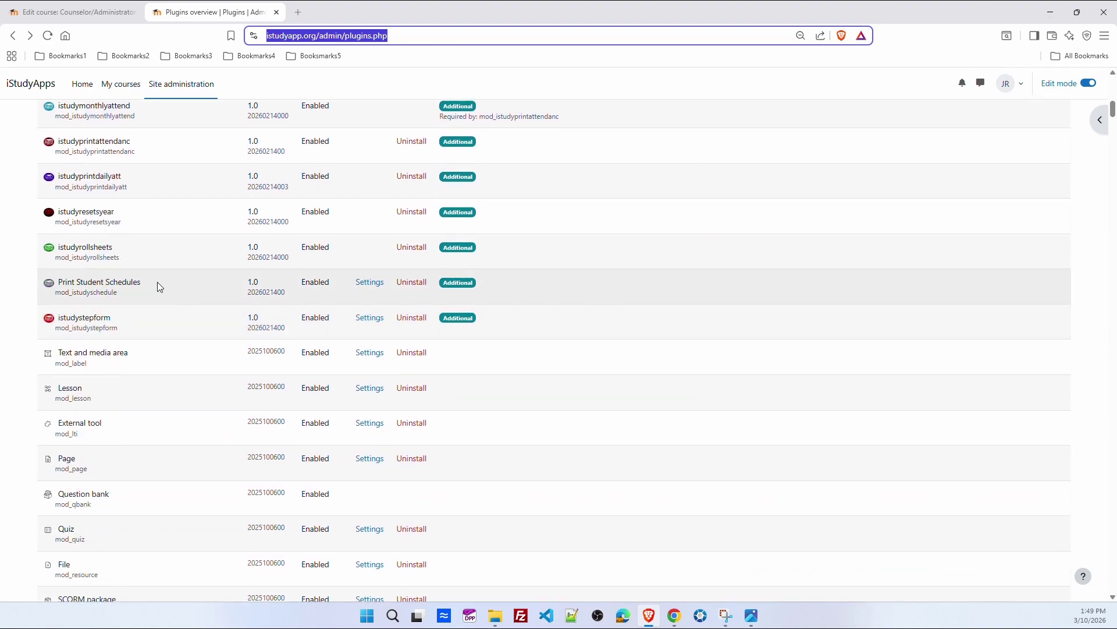
left_click(370, 283)
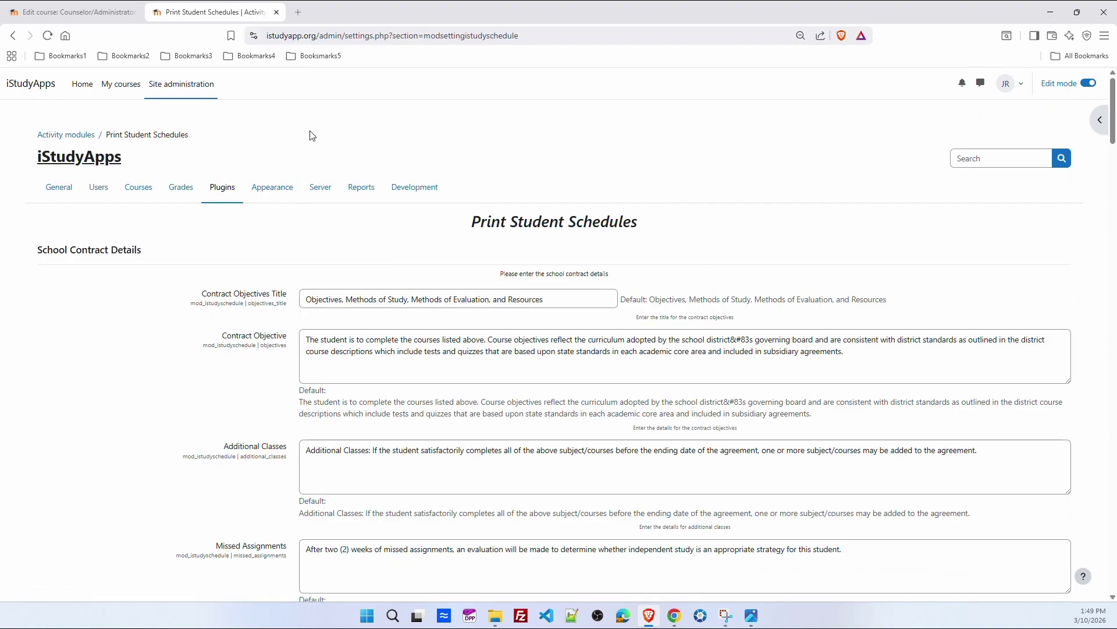
left_click(420, 36)
key("ctrl+c")
- Back in the course, add a URL resource named Student Agreement Details to Settings Pages, linking to the copied Print Student Schedules settings address
left_click(73, 12)
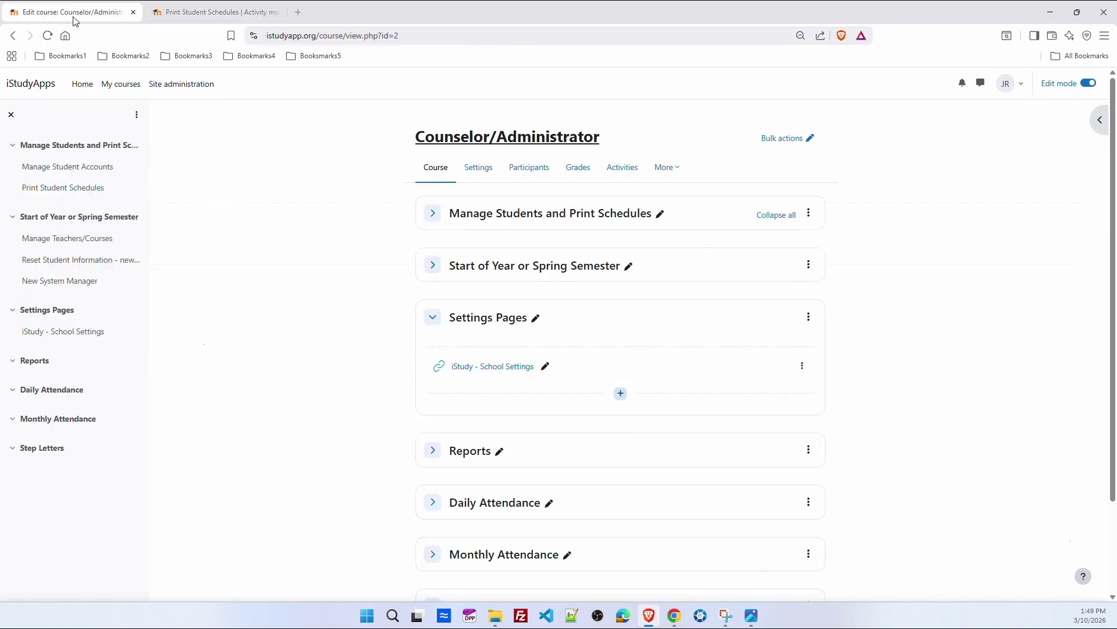
left_click(620, 393)
left_click(644, 411)
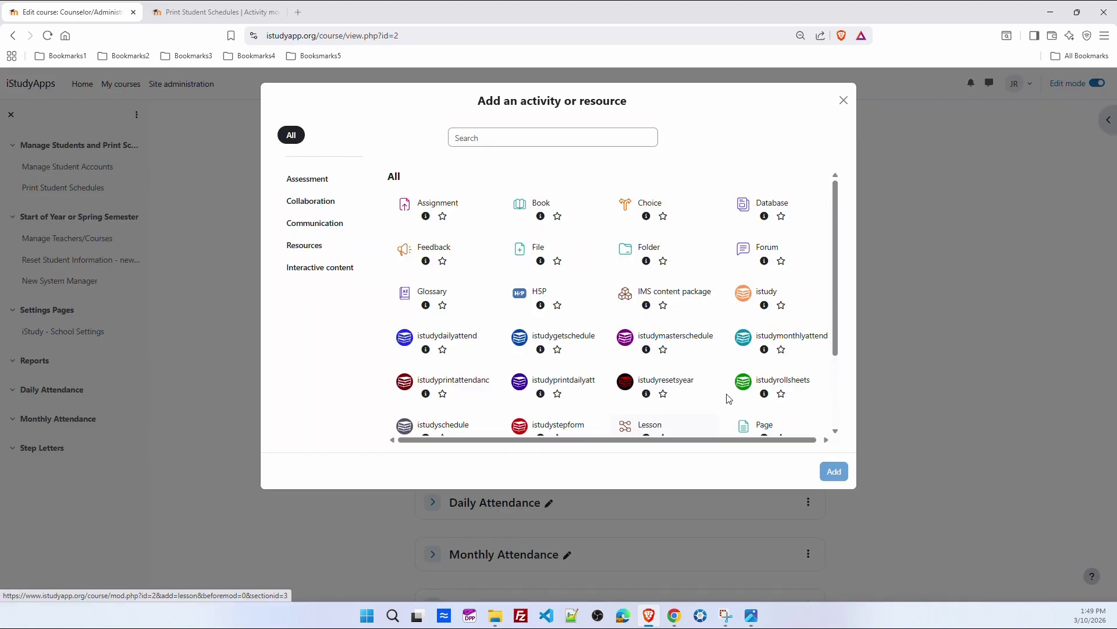
scroll(728, 394, "down", 5)
left_click(764, 368)
left_click(835, 471)
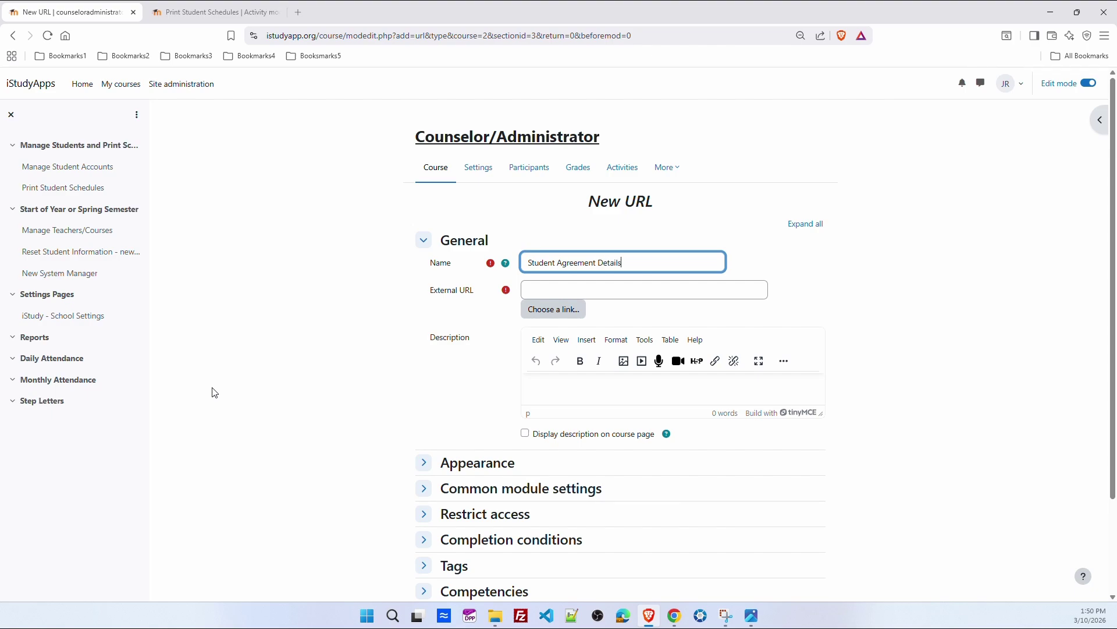
key("Tab")
key("ctrl+v")
scroll(498, 437, "down", 2)
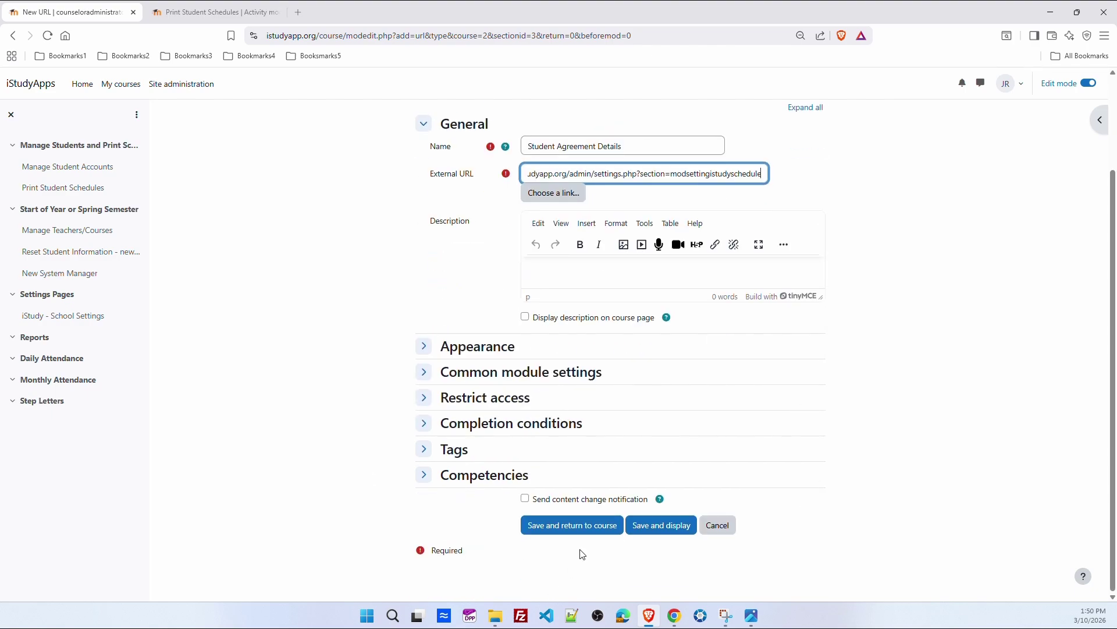
left_click(578, 523)
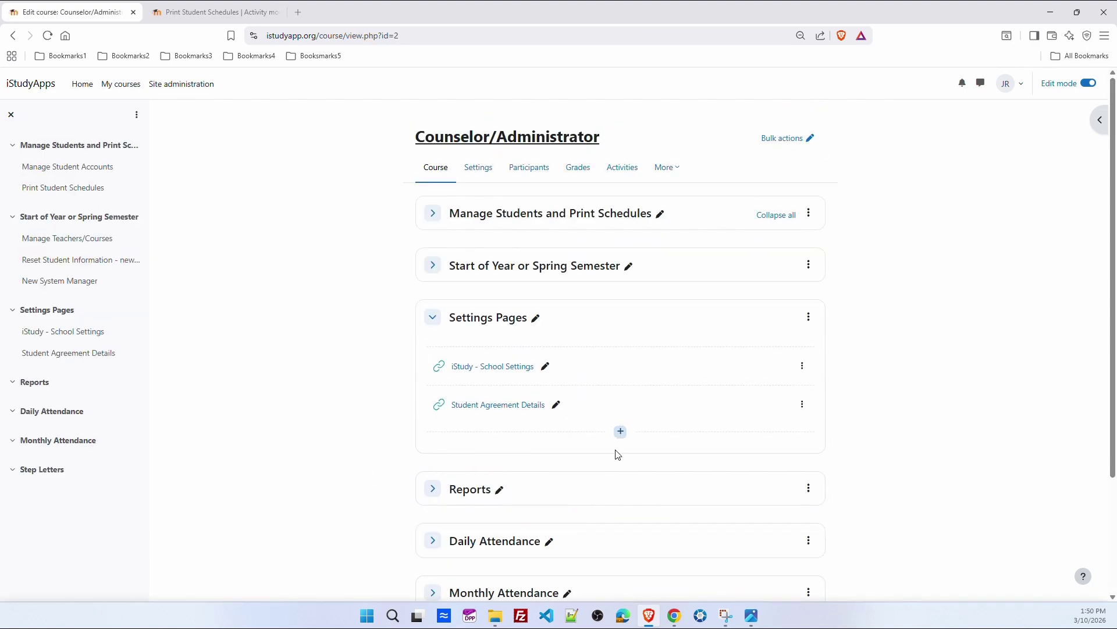
- Return to the plugins overview in the other browser tab and copy the address of the istudystepform plugin's settings page
left_click(243, 13)
key("alt+Left")
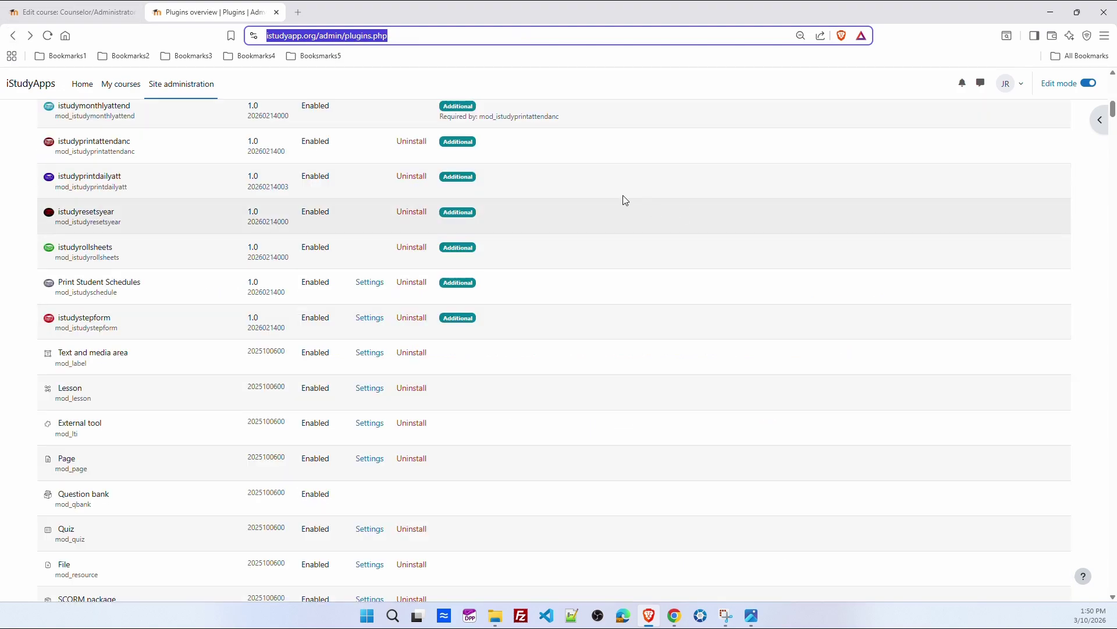
left_click(370, 319)
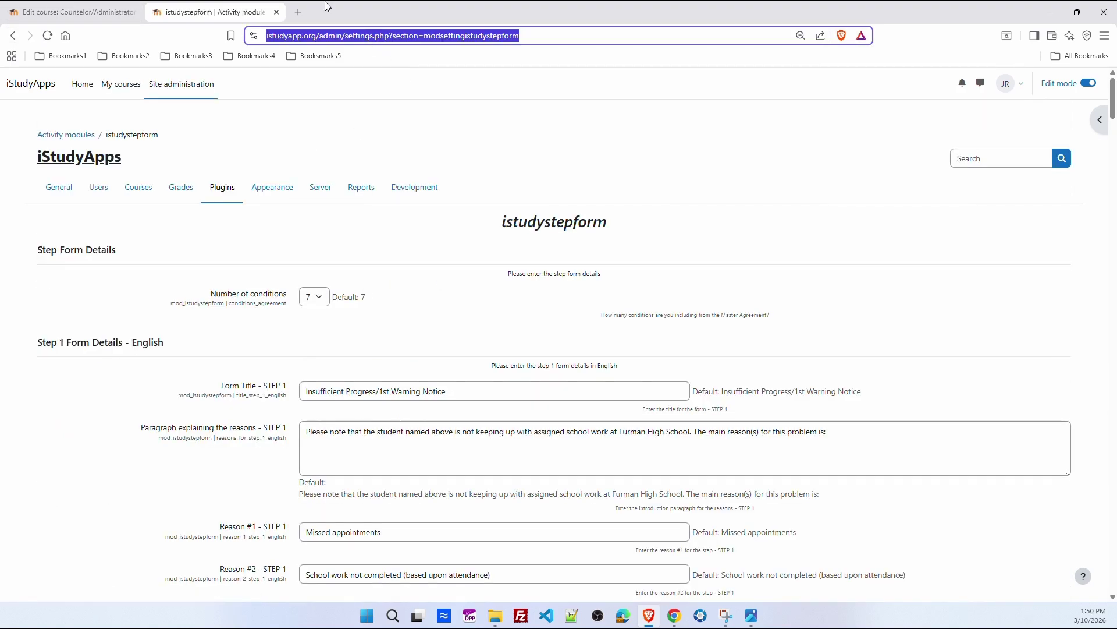
- Back in the course, add a URL resource named Step Letters to the Settings Pages section, linking to the copied istudystepform settings address
left_click(64, 12)
left_click(621, 431)
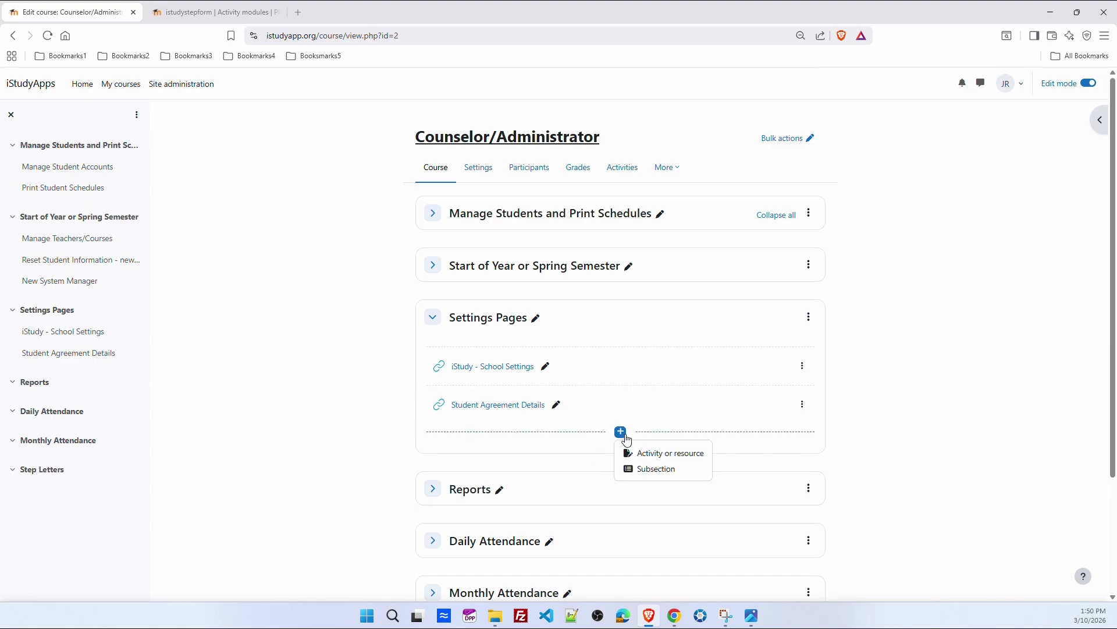
left_click(660, 453)
scroll(757, 349, "down", 3)
left_click(779, 370)
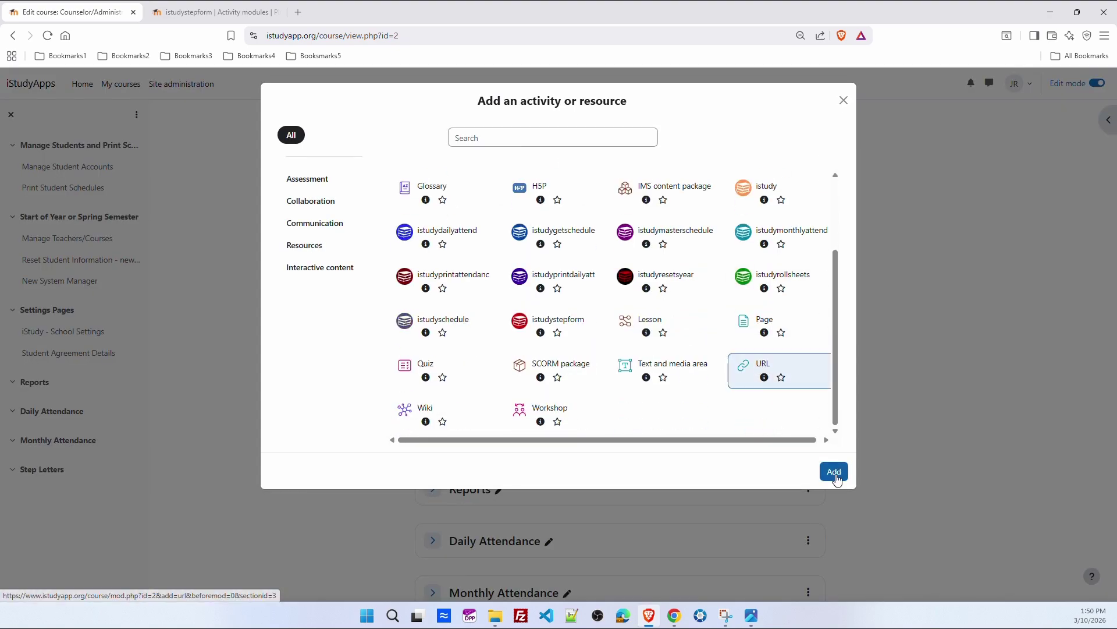
left_click(835, 472)
left_click(575, 265)
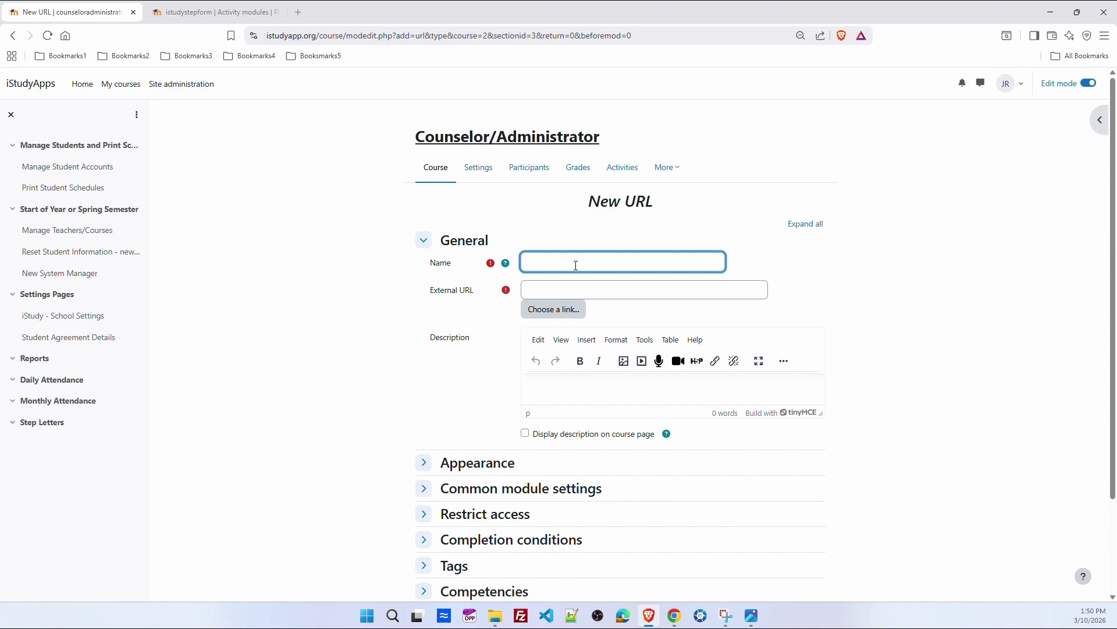
key("Tab")
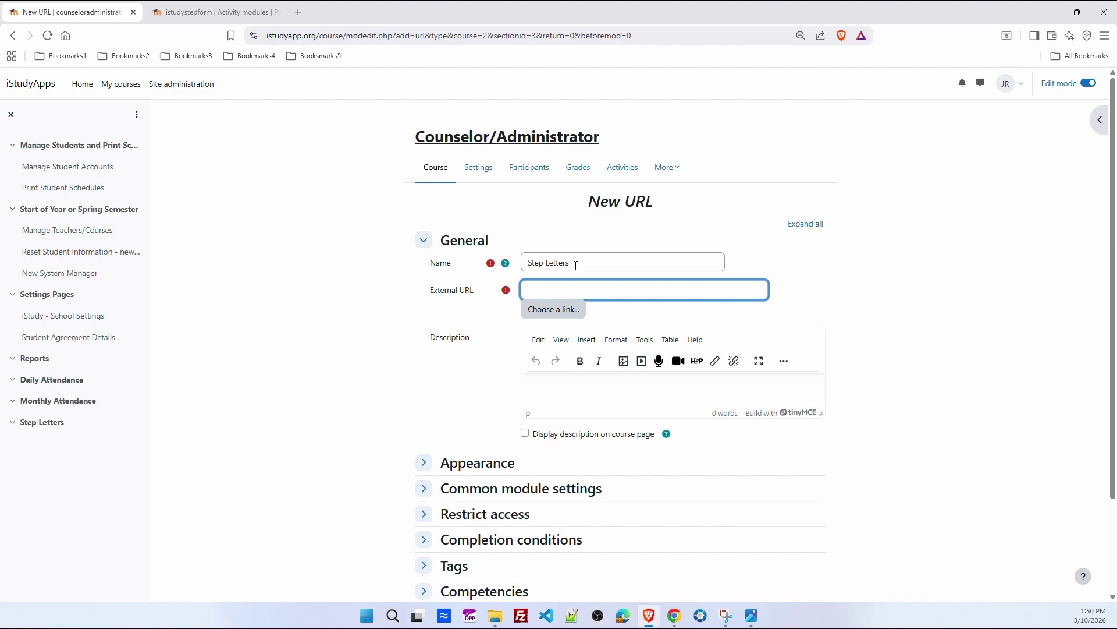
type("https://istudyapp.org/admin/settings.php?section=modsettingistudystepform")
scroll(921, 468, "down", 2)
left_click(549, 526)
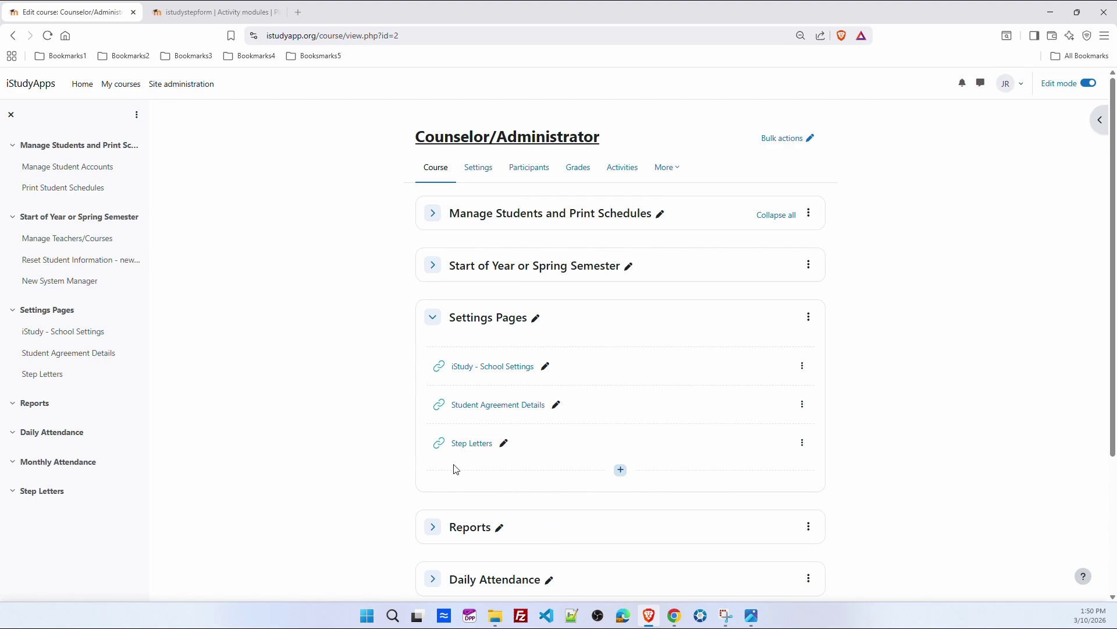
- Collapse Settings Pages, expand Reports, and add an istudyrollsheets activity named Print Roll Sheets to it, returning to the course
left_click(432, 318)
left_click(433, 369)
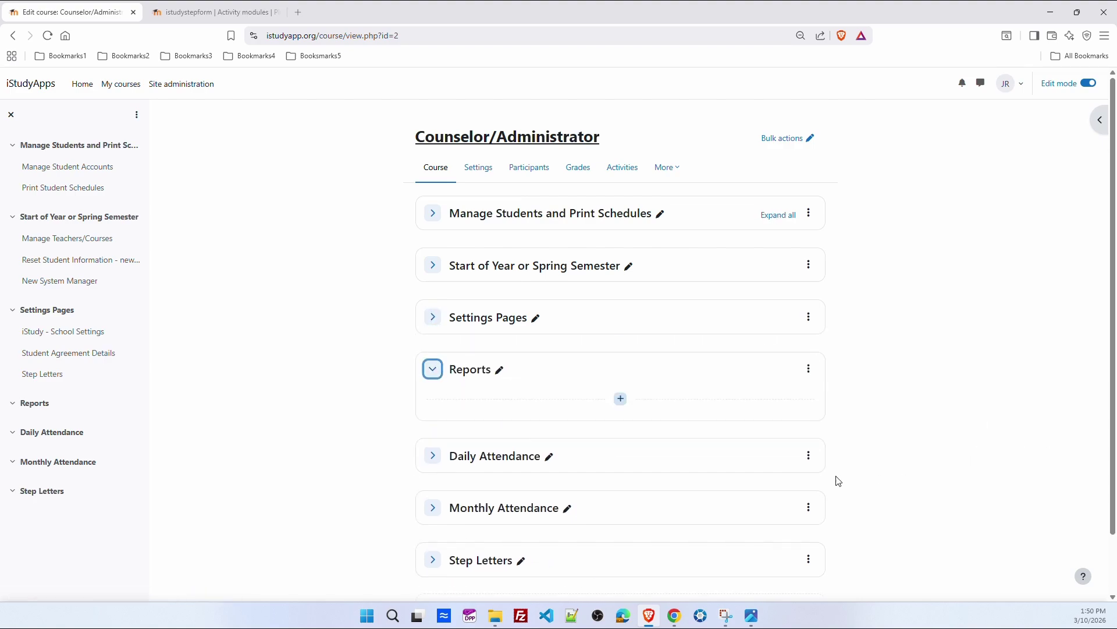
left_click(620, 399)
left_click(645, 421)
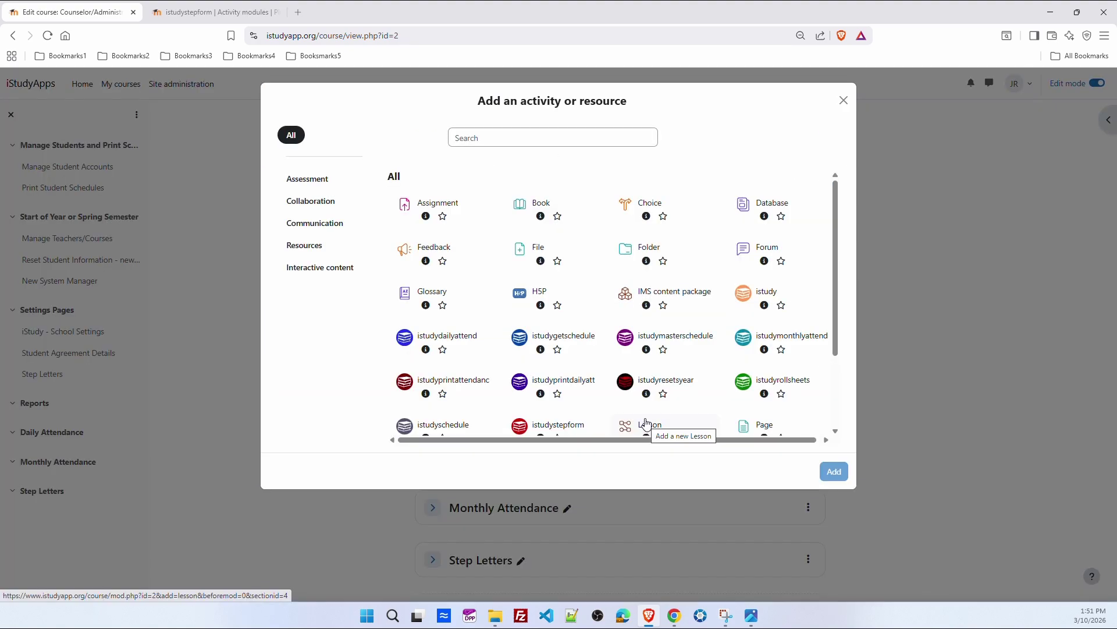
left_click(762, 382)
left_click(834, 471)
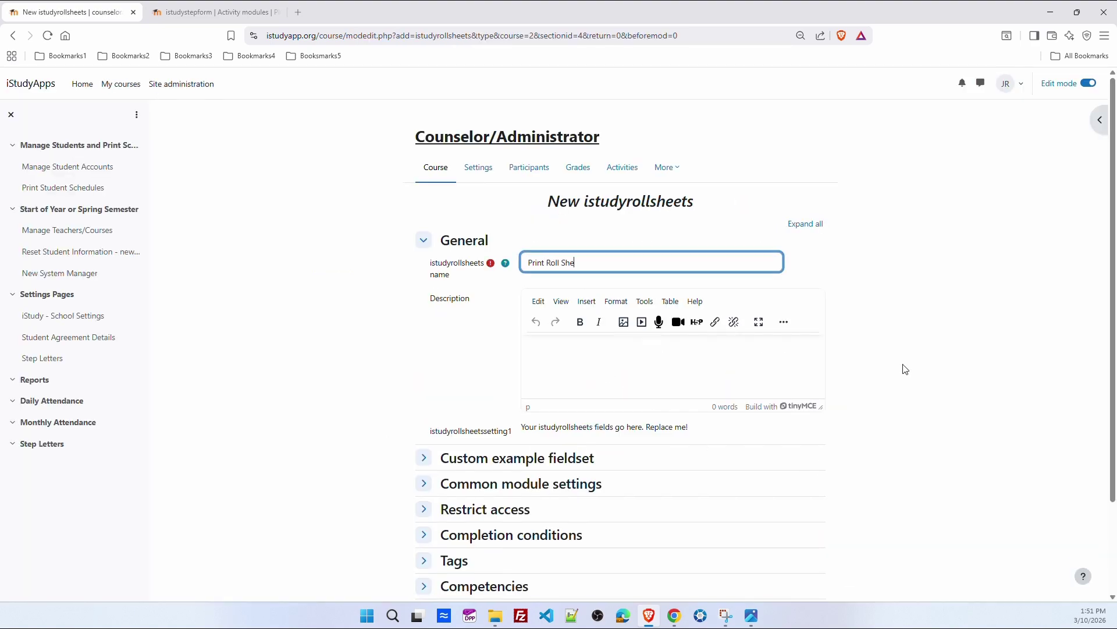
scroll(691, 362, "down", 3)
left_click(576, 525)
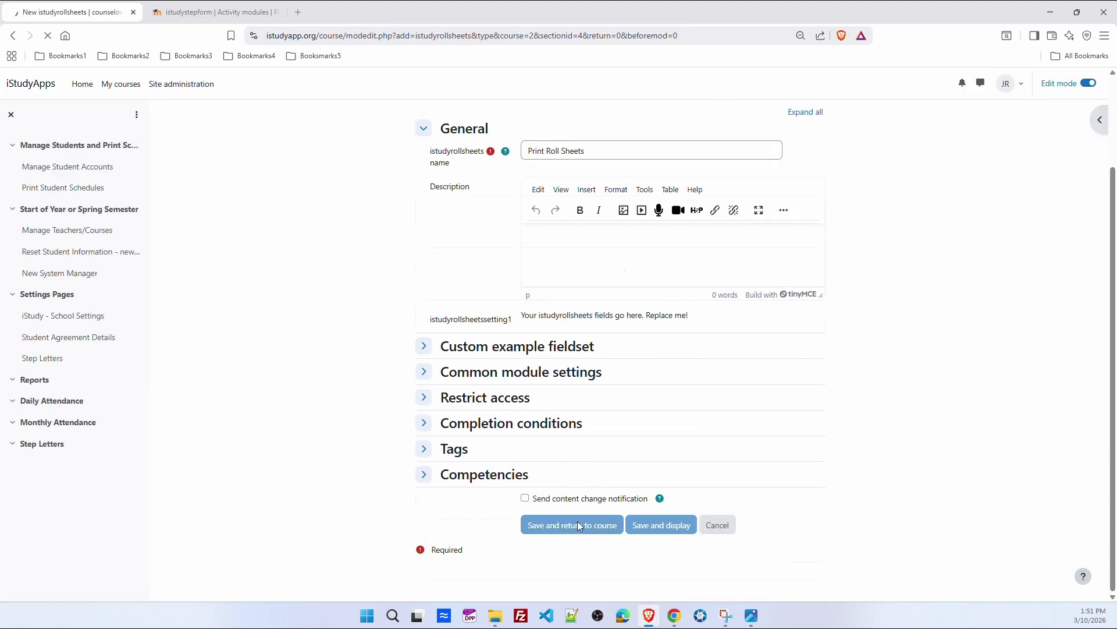
- Add an istudymasterschedule activity named Print Master Schedule to the Reports section and return to the course
left_click(621, 445)
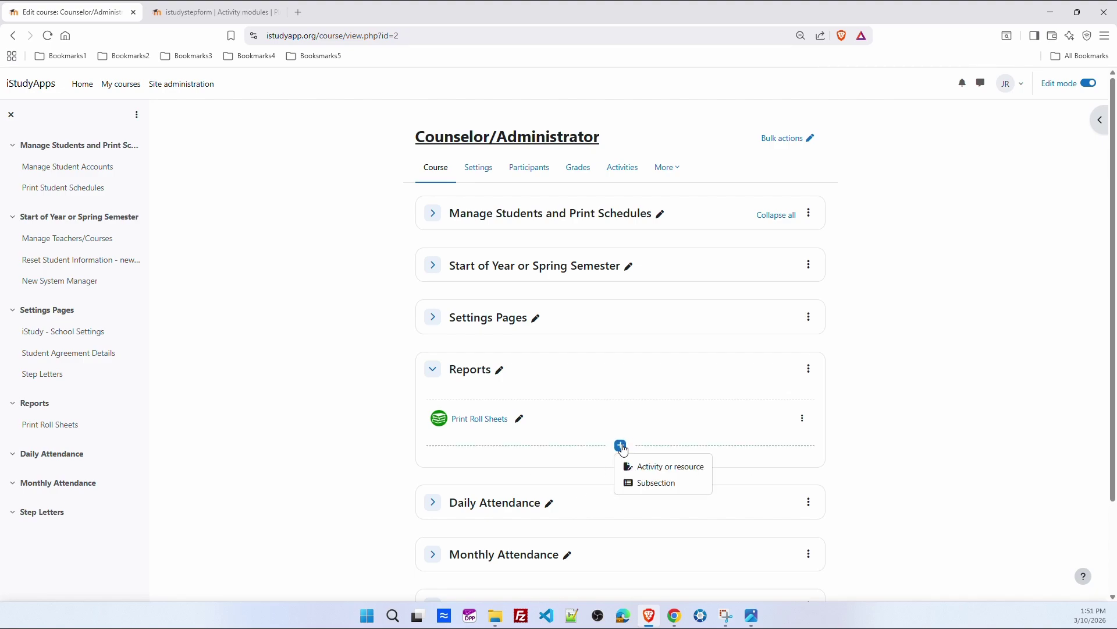
left_click(649, 466)
left_click(664, 340)
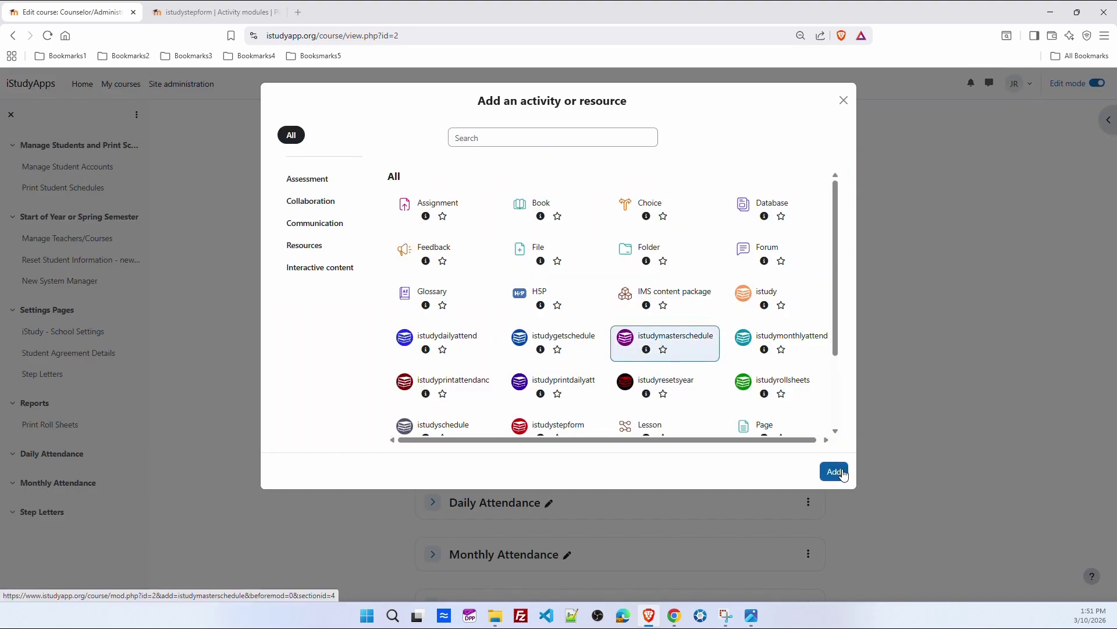
left_click(843, 474)
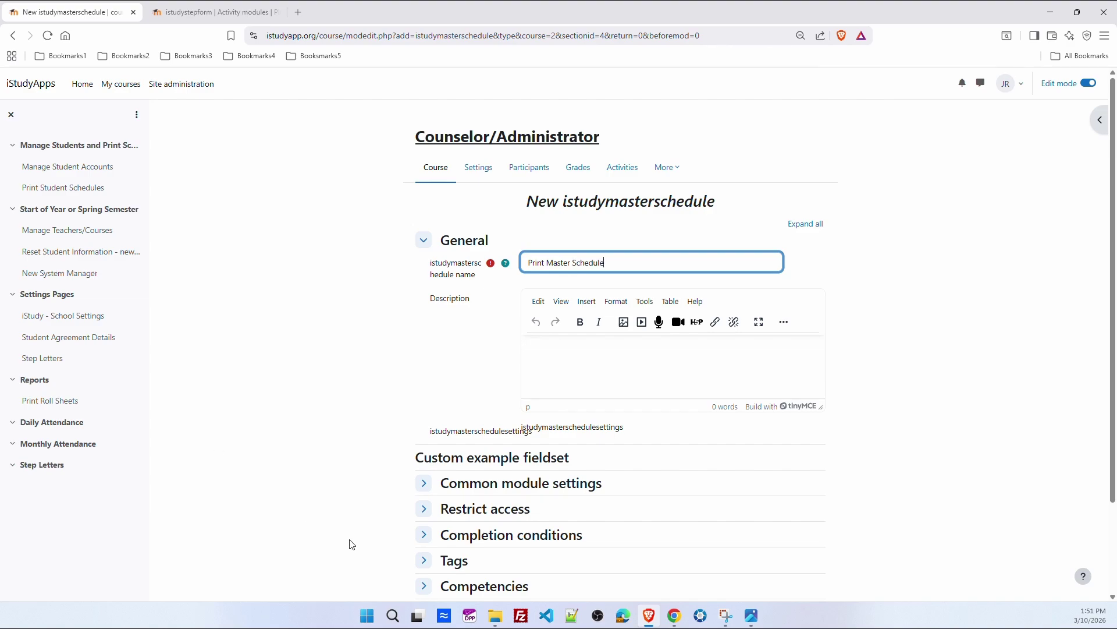
scroll(634, 482, "down", 2)
left_click(558, 529)
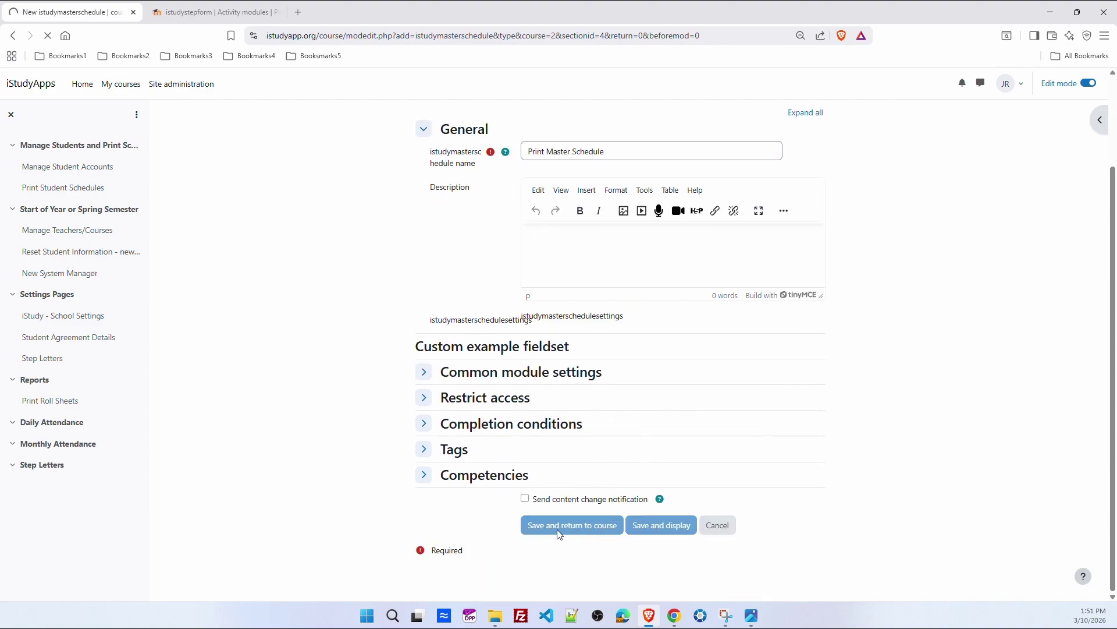
- Collapse Reports, expand Daily Attendance, and add an istudydailyattend activity named Enter Daily Attendance to it, returning to the course
left_click(433, 369)
left_click(432, 421)
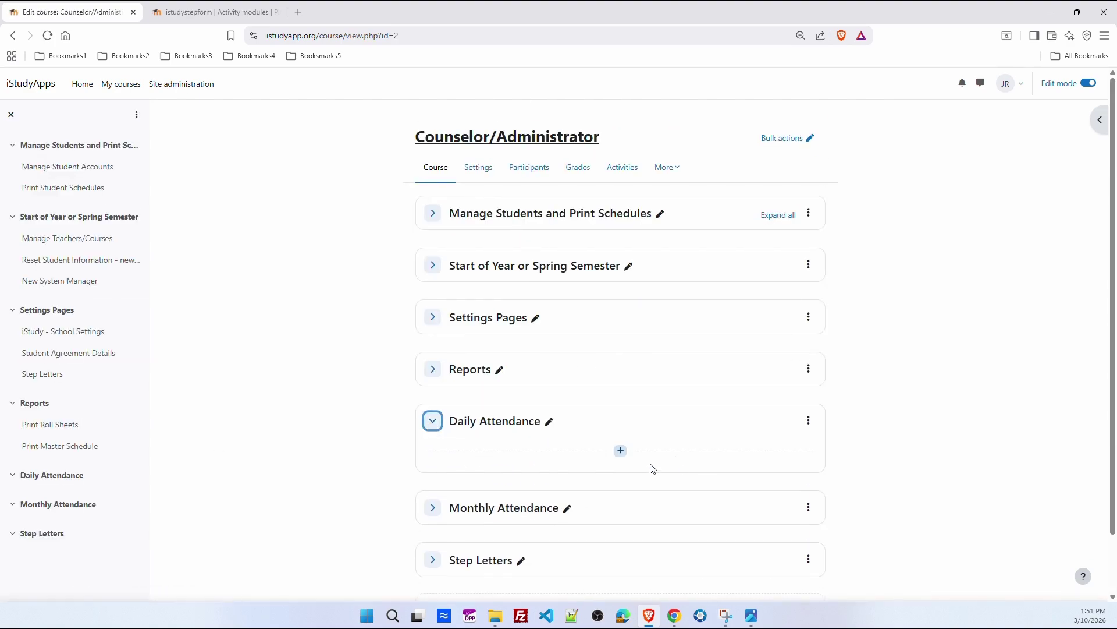
left_click(620, 451)
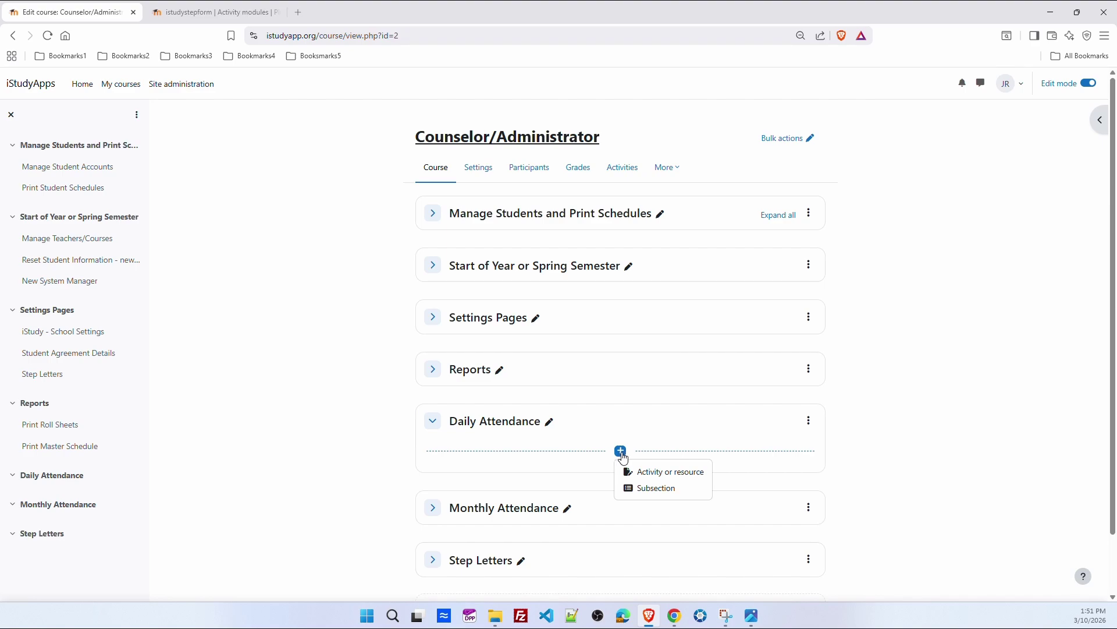
left_click(656, 472)
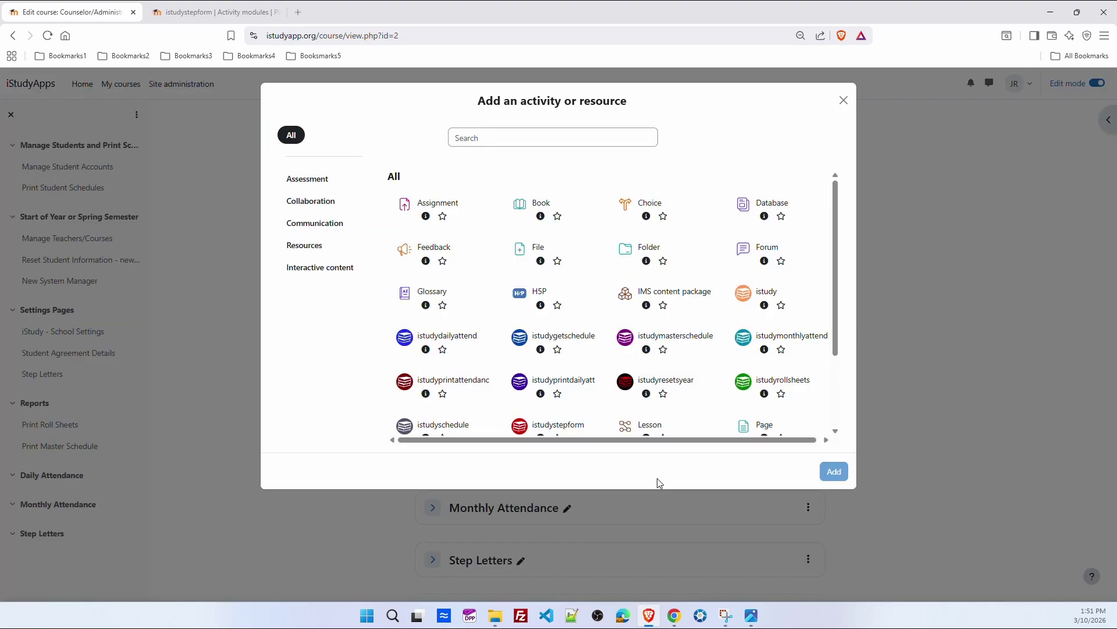
left_click(448, 341)
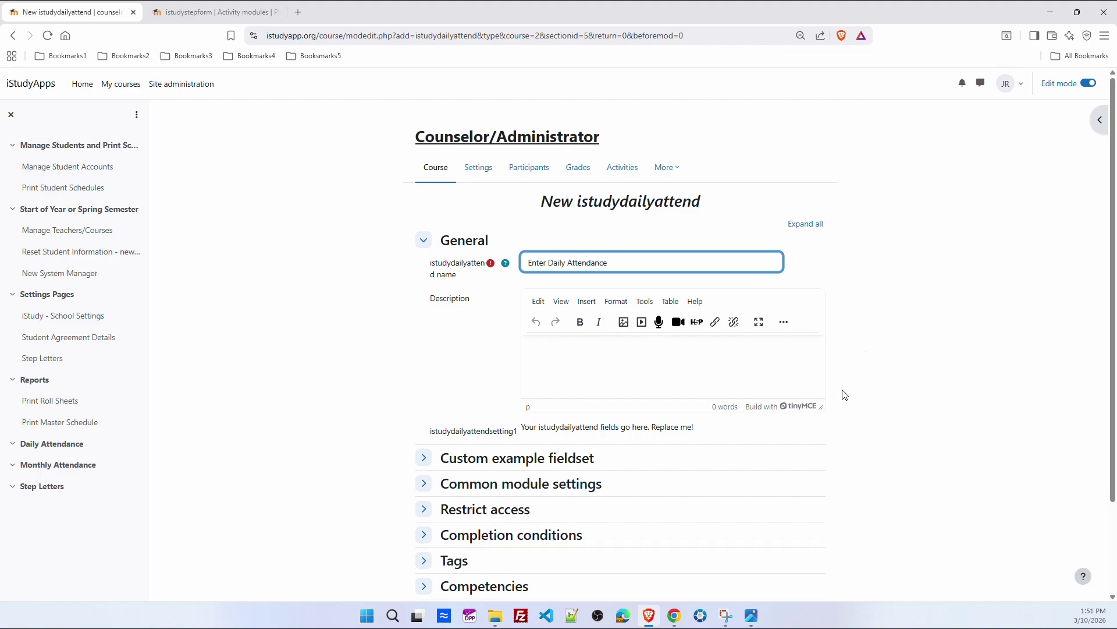
scroll(845, 395, "down", 2)
left_click(574, 525)
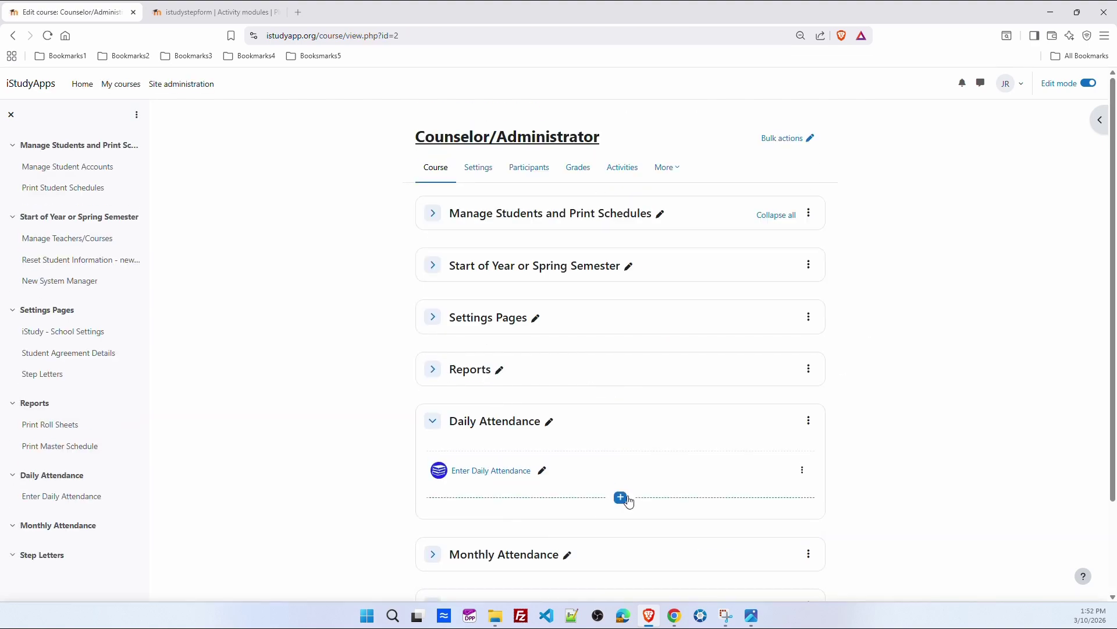
- Add an istudyprintdailyatt activity named Print Daily Attendance to the Daily Attendance section and return to the course
left_click(624, 498)
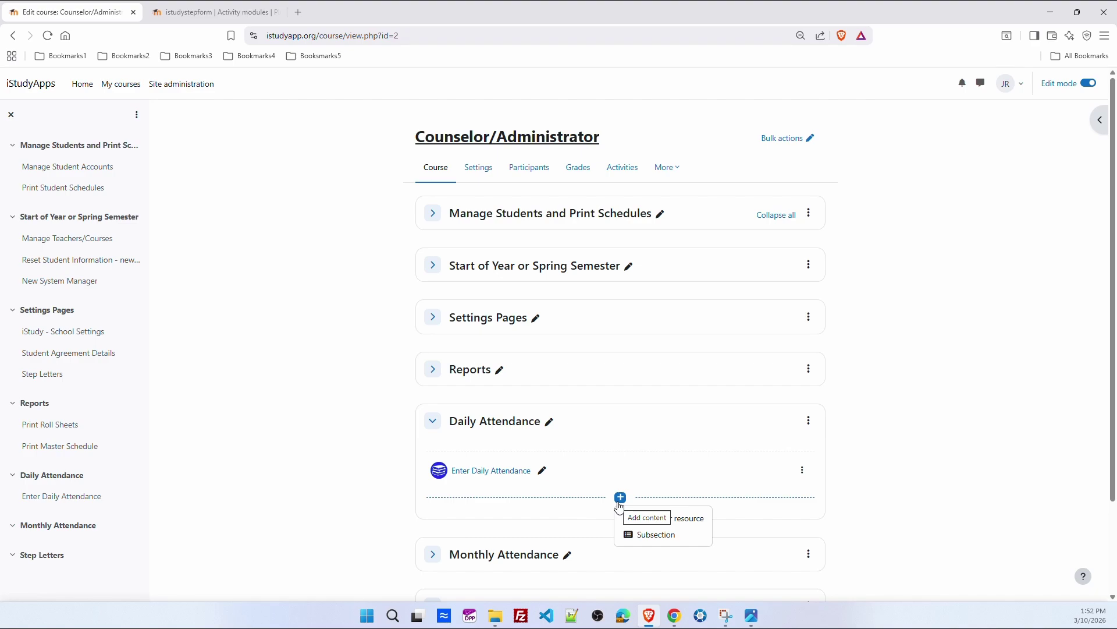
left_click(663, 519)
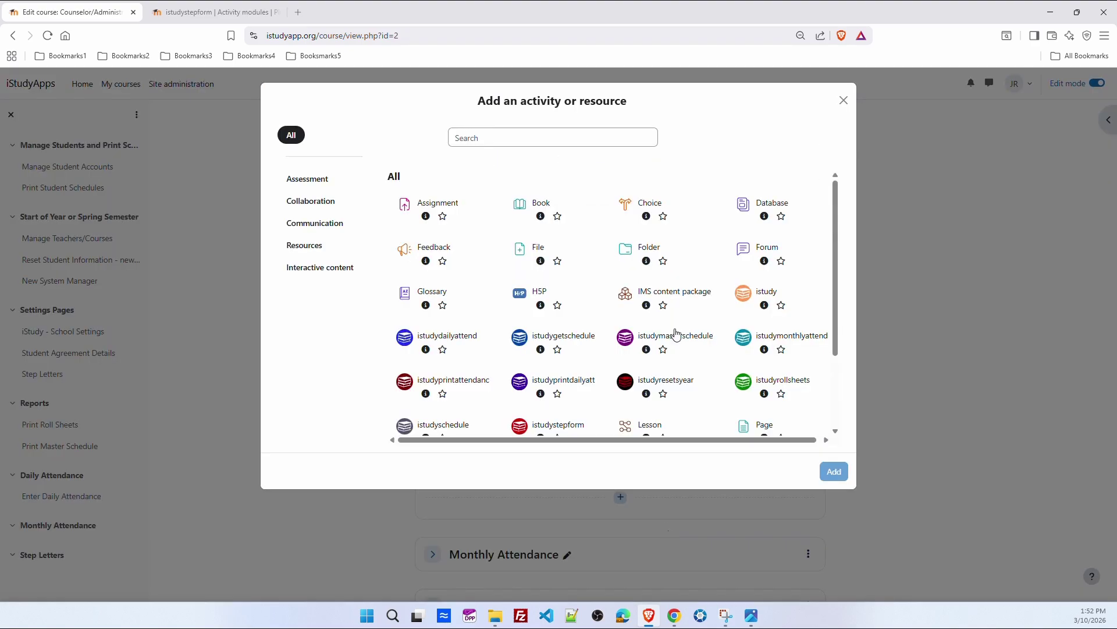
scroll(678, 337, "down", 3)
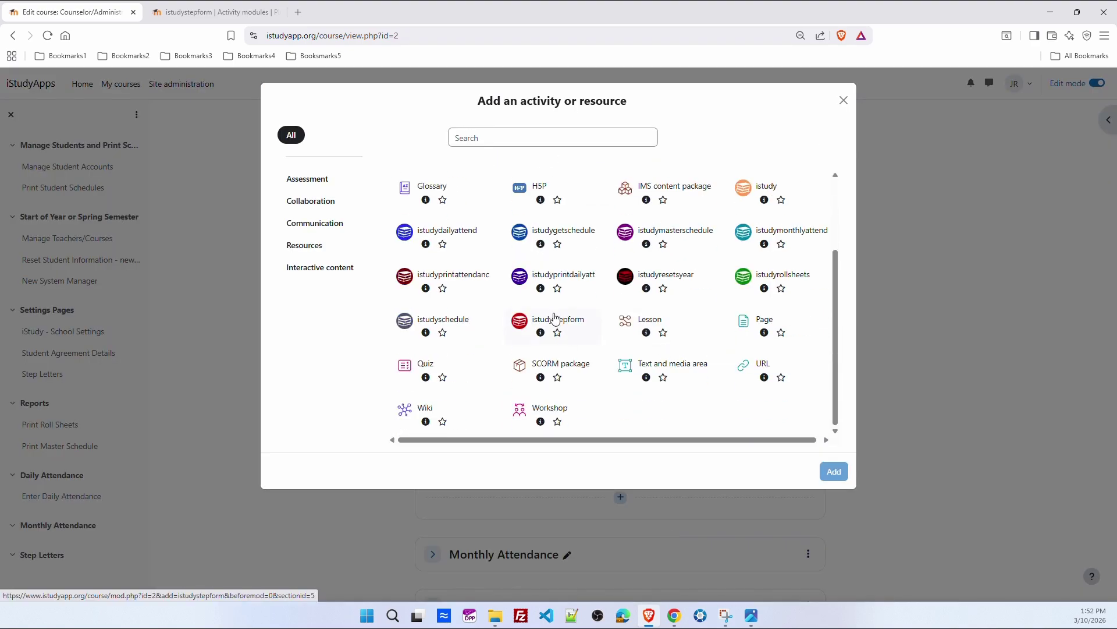
left_click(551, 282)
left_click(834, 472)
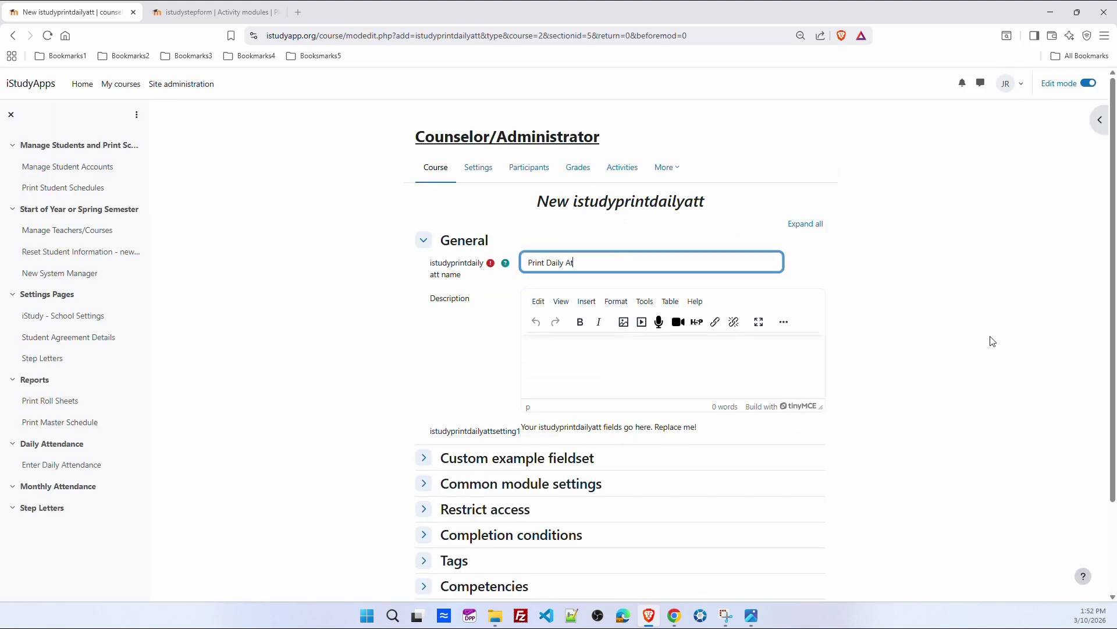
scroll(927, 406, "down", 2)
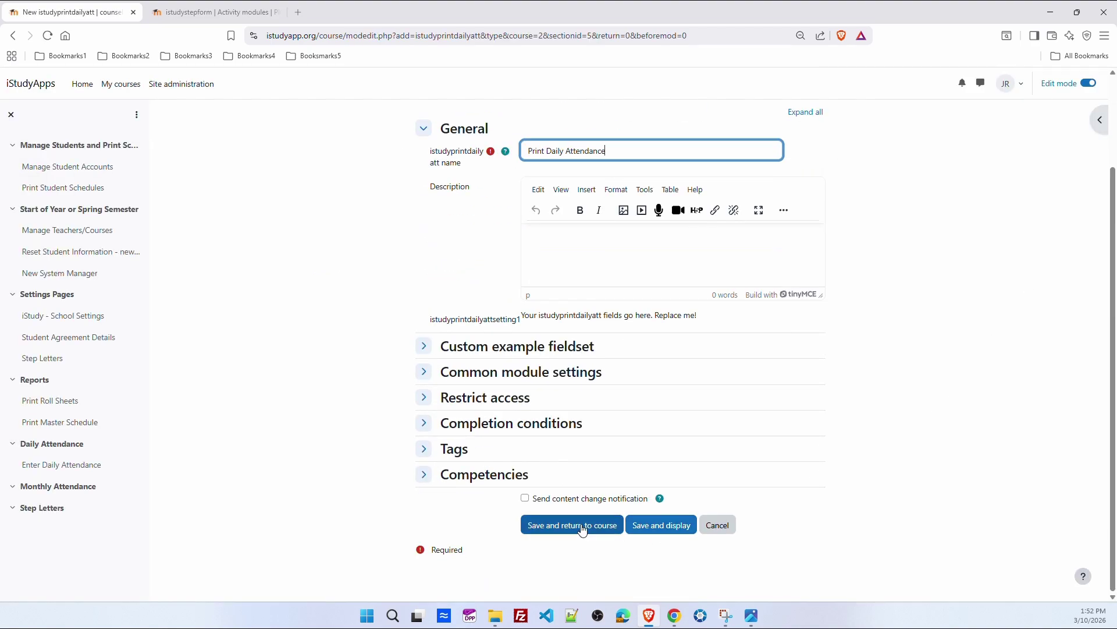
left_click(577, 522)
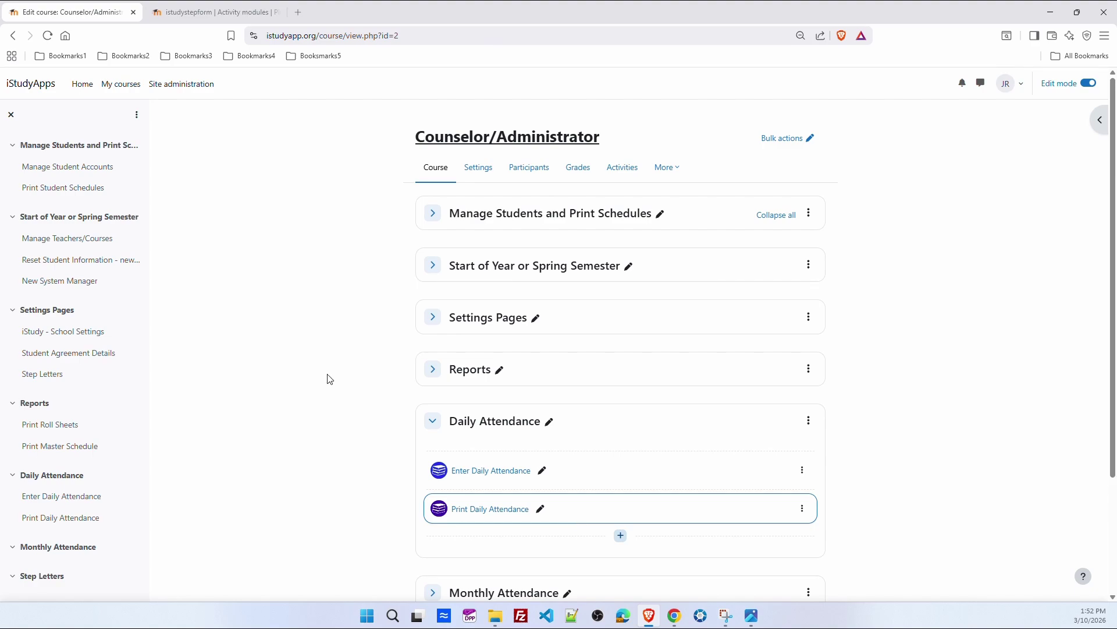
- Collapse Daily Attendance, expand Monthly Attendance, and add an istudymonthlyattend activity named Enter Monthly Attendance to it, returning to the course
left_click(433, 420)
left_click(432, 471)
scroll(432, 430, "down", 1)
left_click(621, 437)
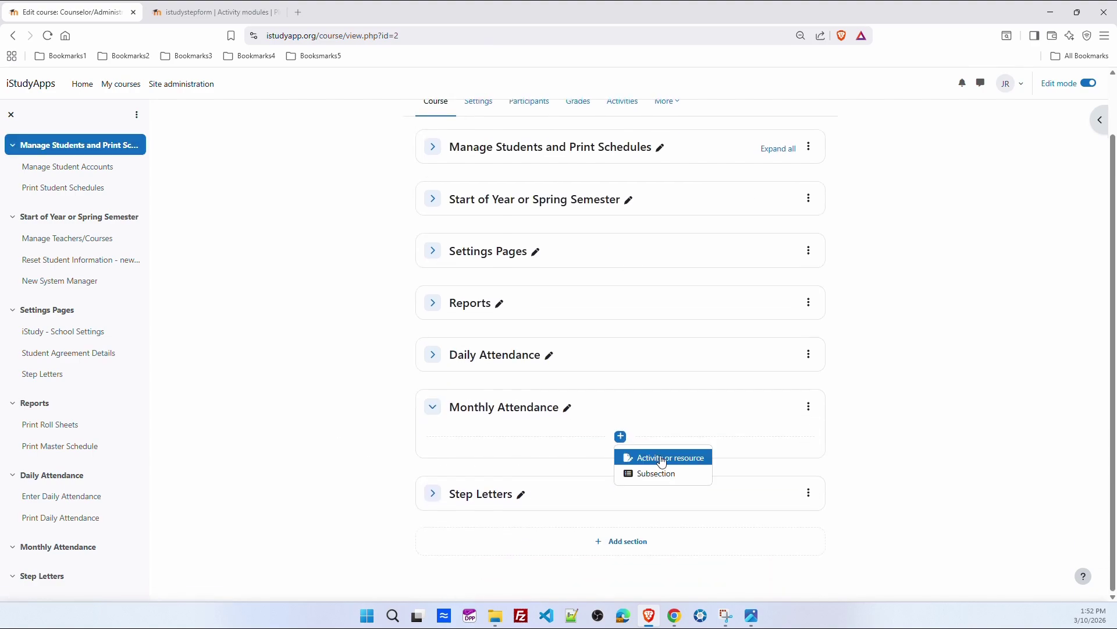
left_click(661, 458)
left_click(751, 340)
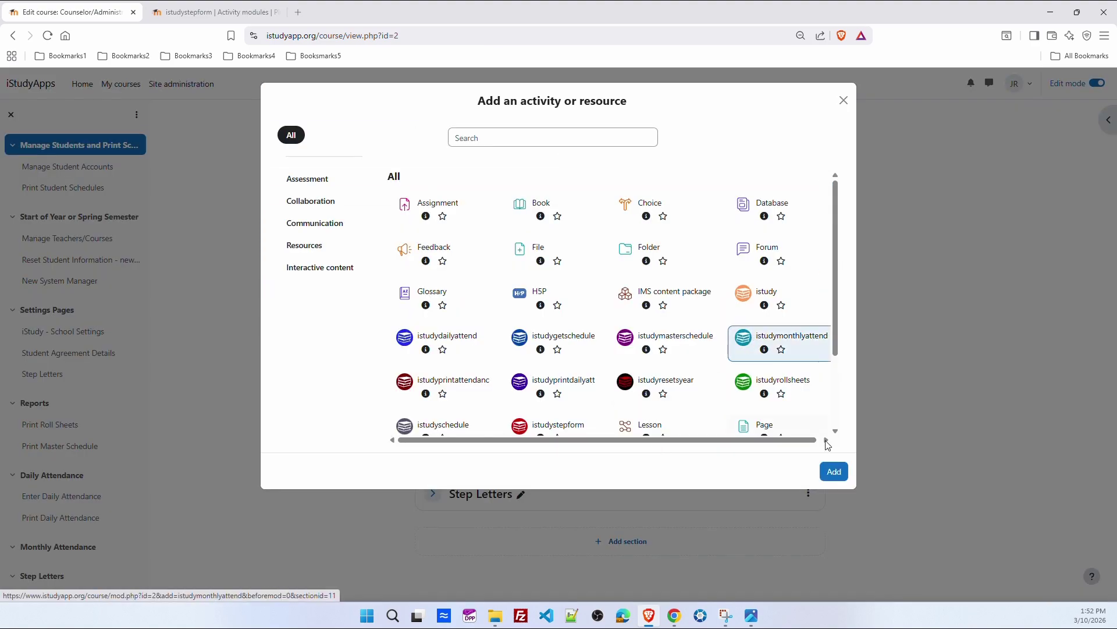
left_click(834, 471)
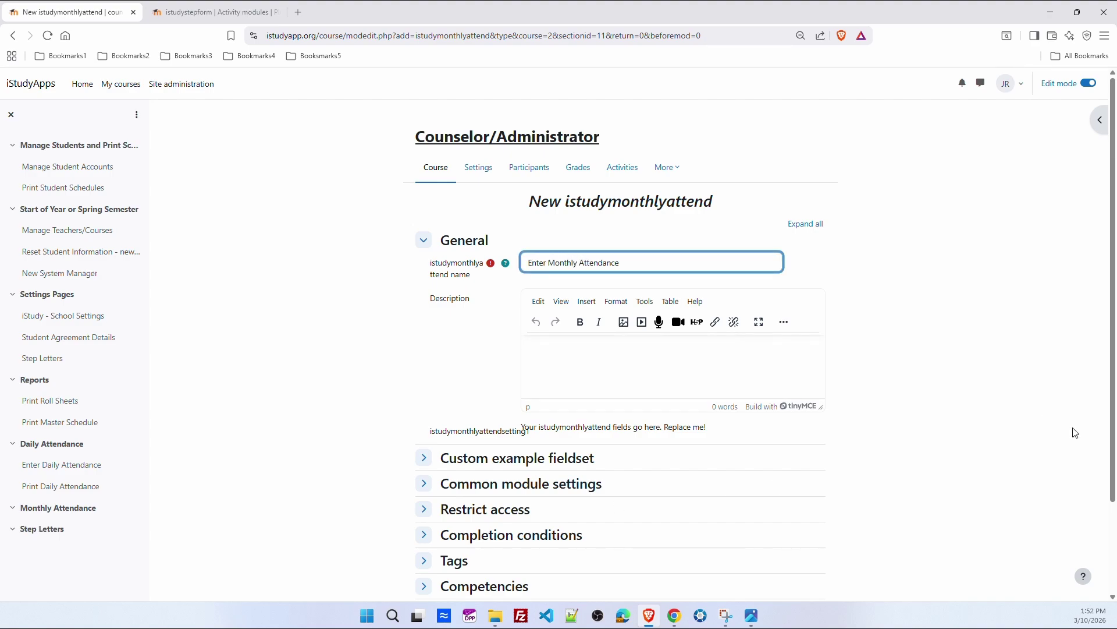
scroll(755, 490, "down", 2)
left_click(569, 528)
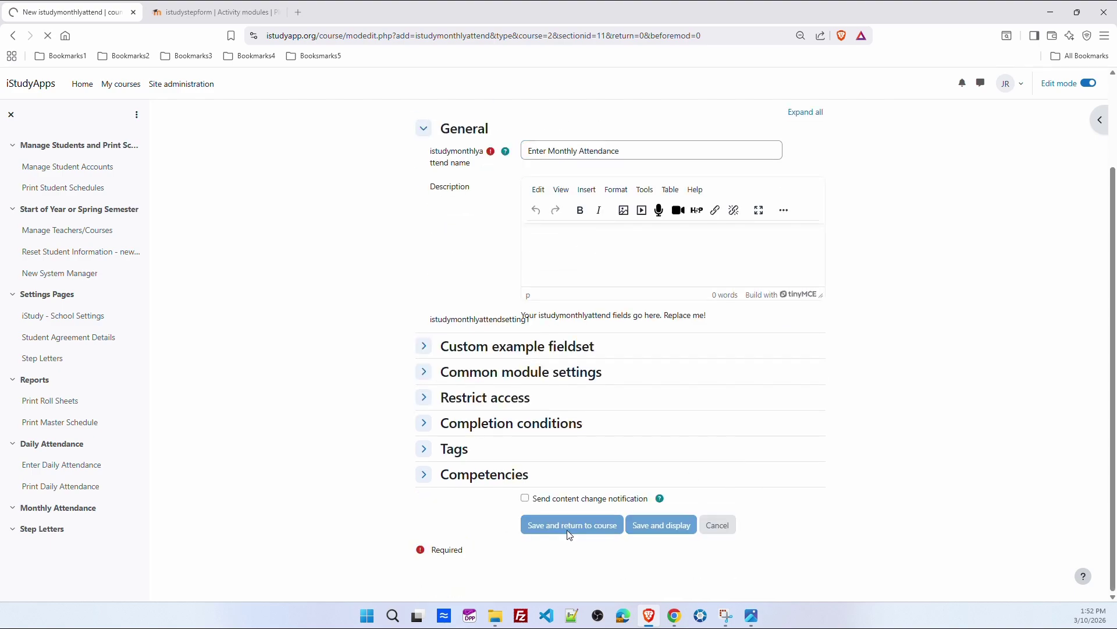
- Add an istudyprintattendanc activity named Print Monthly Attendance to the Monthly Attendance section and return to the course
left_click(622, 550)
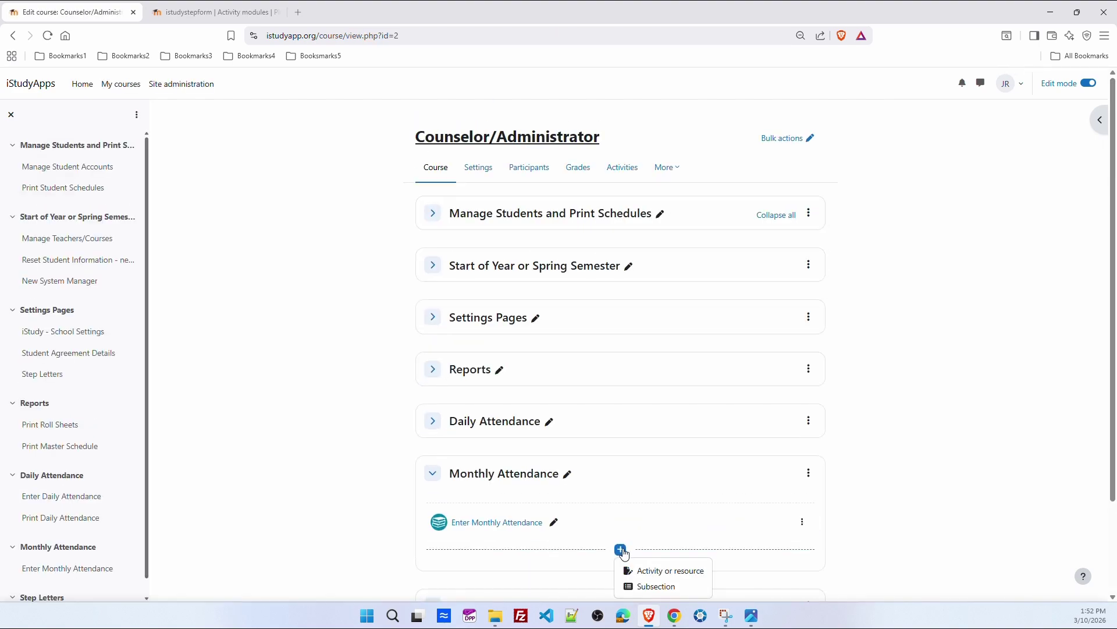
left_click(637, 570)
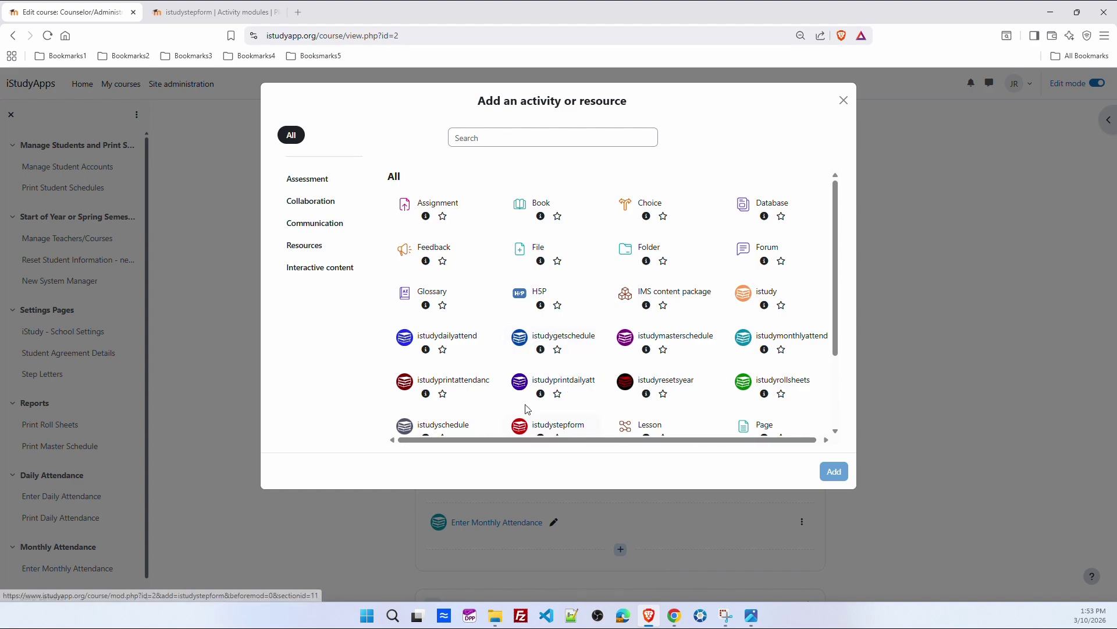
left_click(457, 389)
left_click(832, 472)
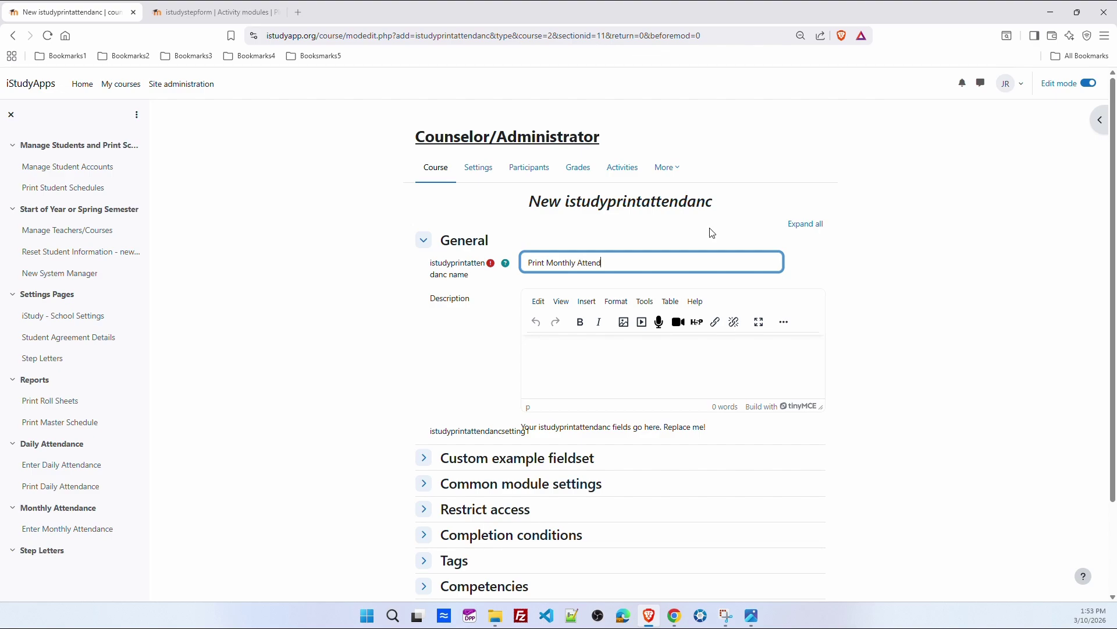
scroll(654, 543, "down", 2)
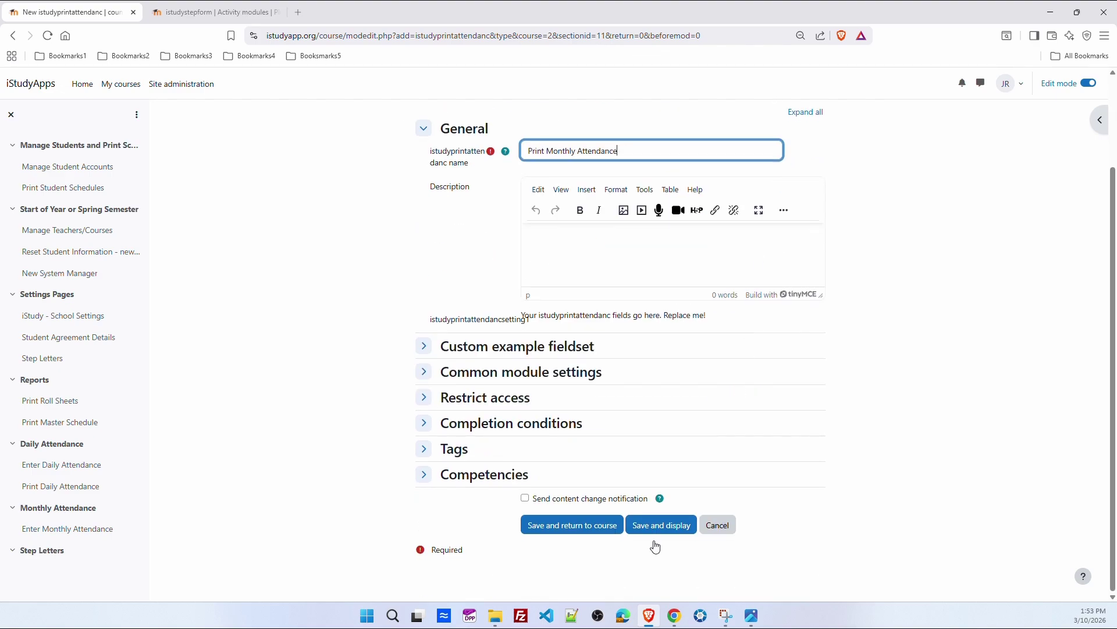
left_click(580, 526)
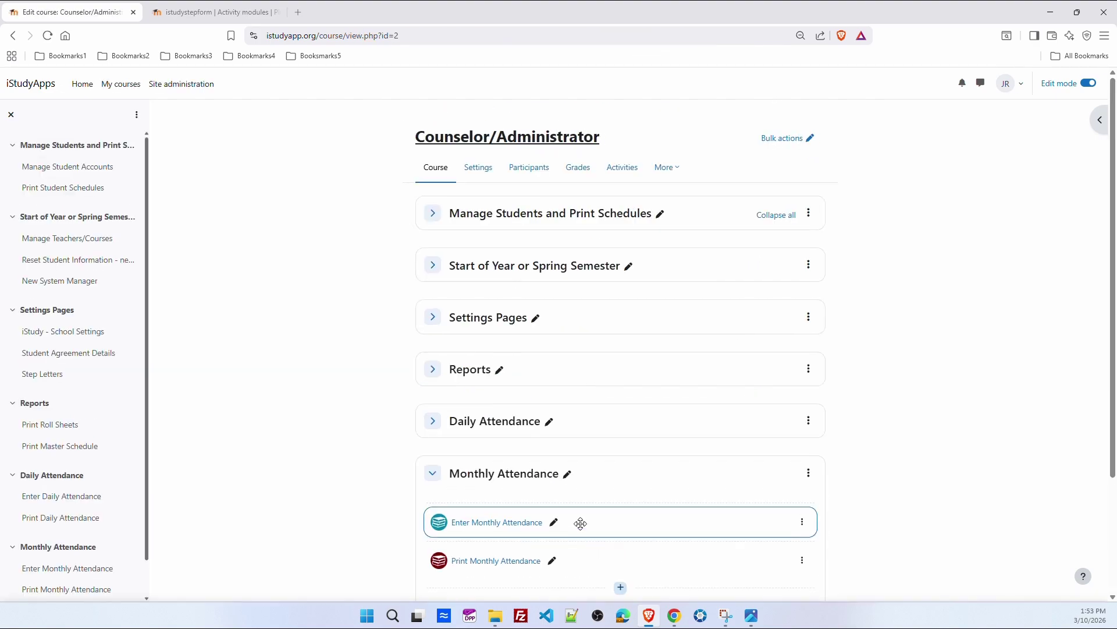
- Collapse Monthly Attendance, add an istudystepform activity named Step Letters to the Step Letters section, return to the course, and collapse that section
left_click(432, 473)
left_click(619, 487)
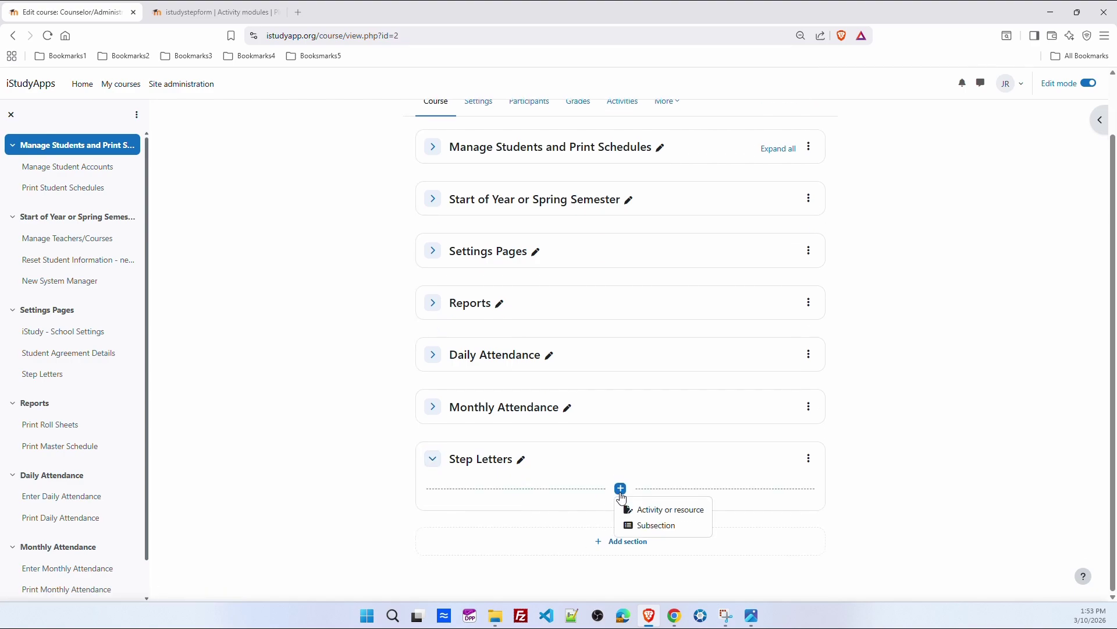
left_click(646, 507)
scroll(460, 418, "down", 1)
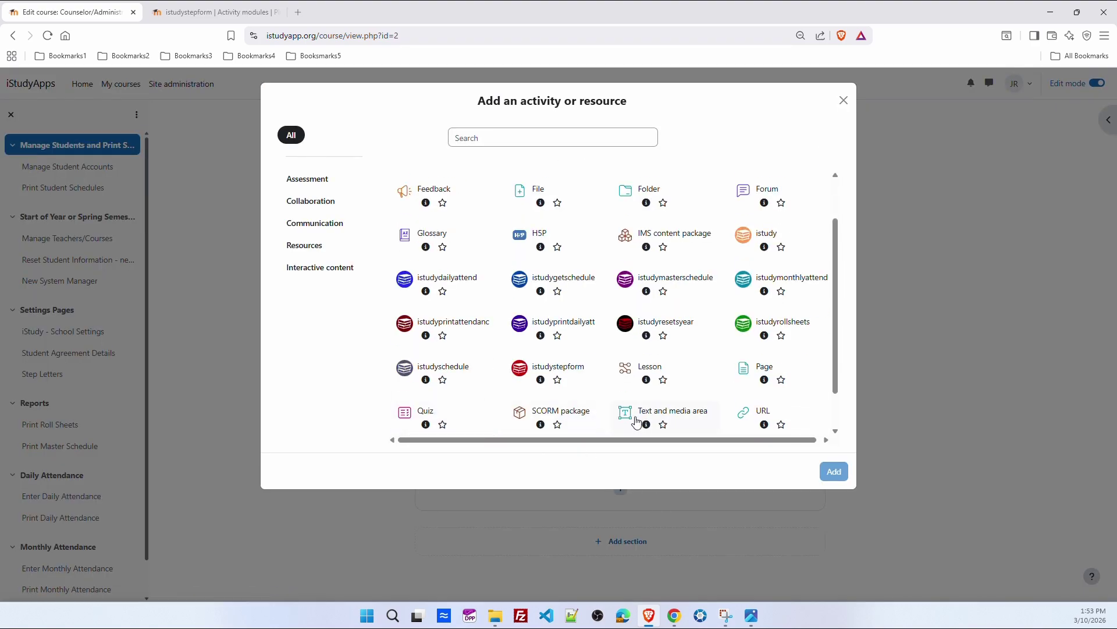
left_click(556, 368)
left_click(834, 471)
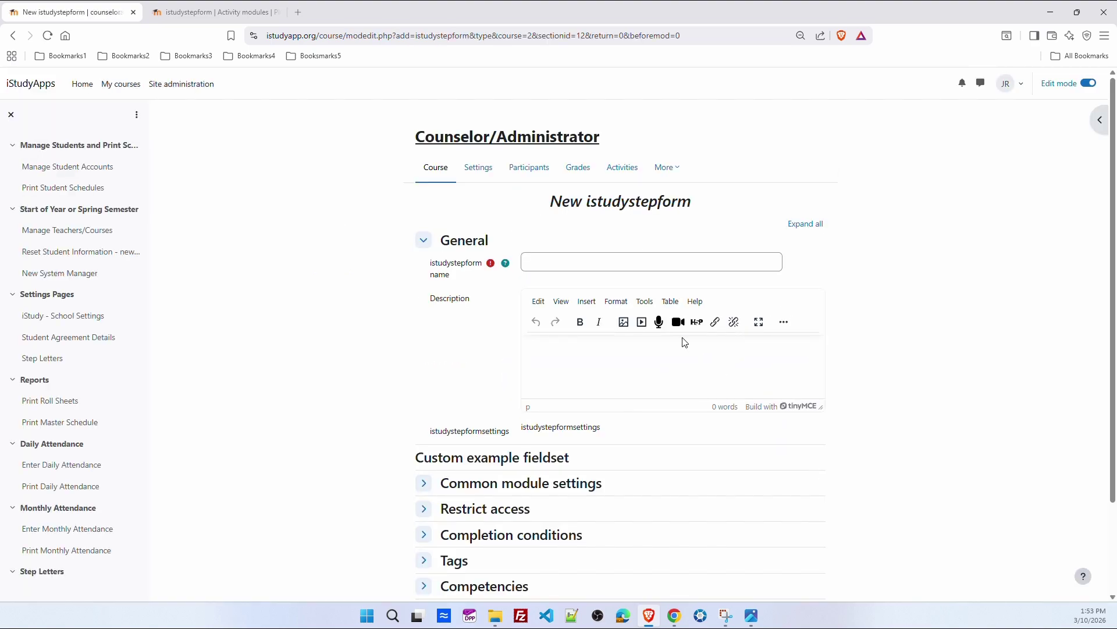
left_click(575, 263)
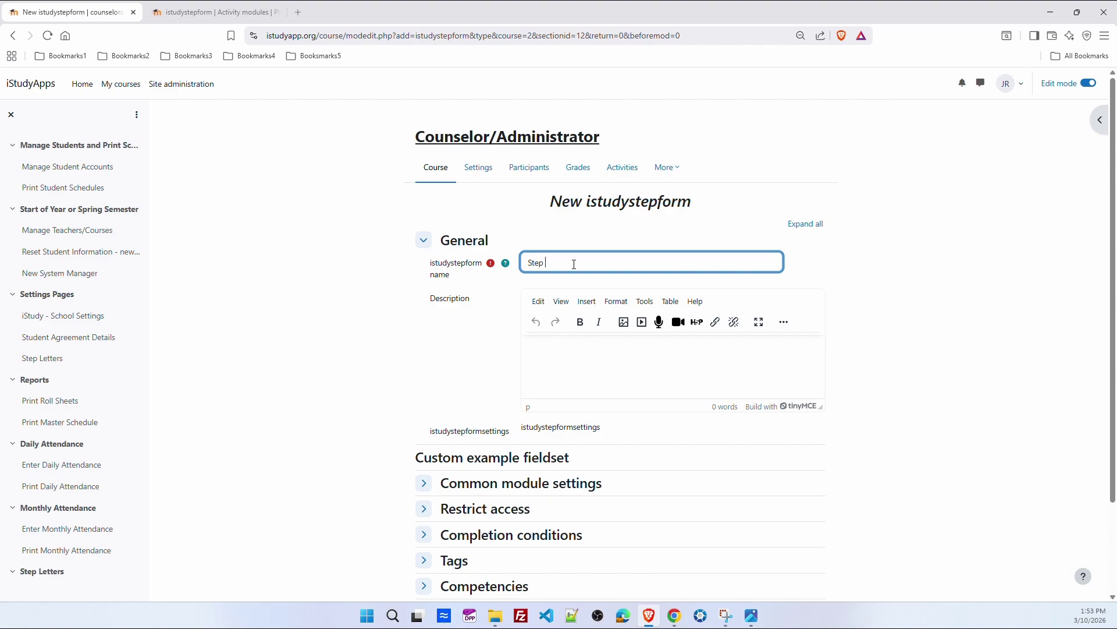
scroll(574, 541, "down", 3)
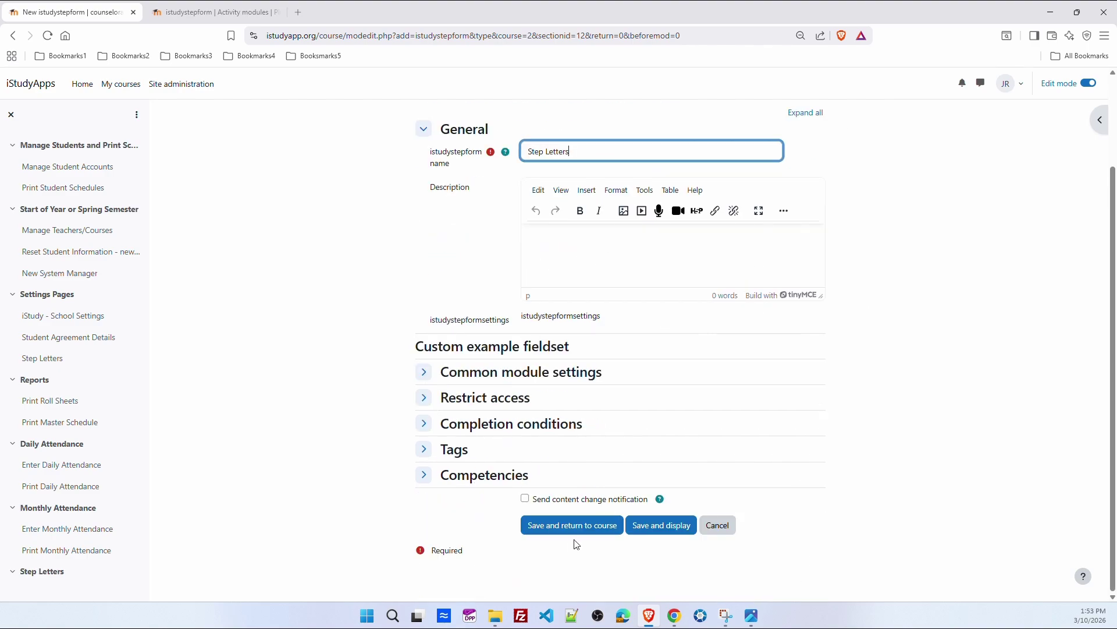
left_click(568, 529)
left_click(432, 526)
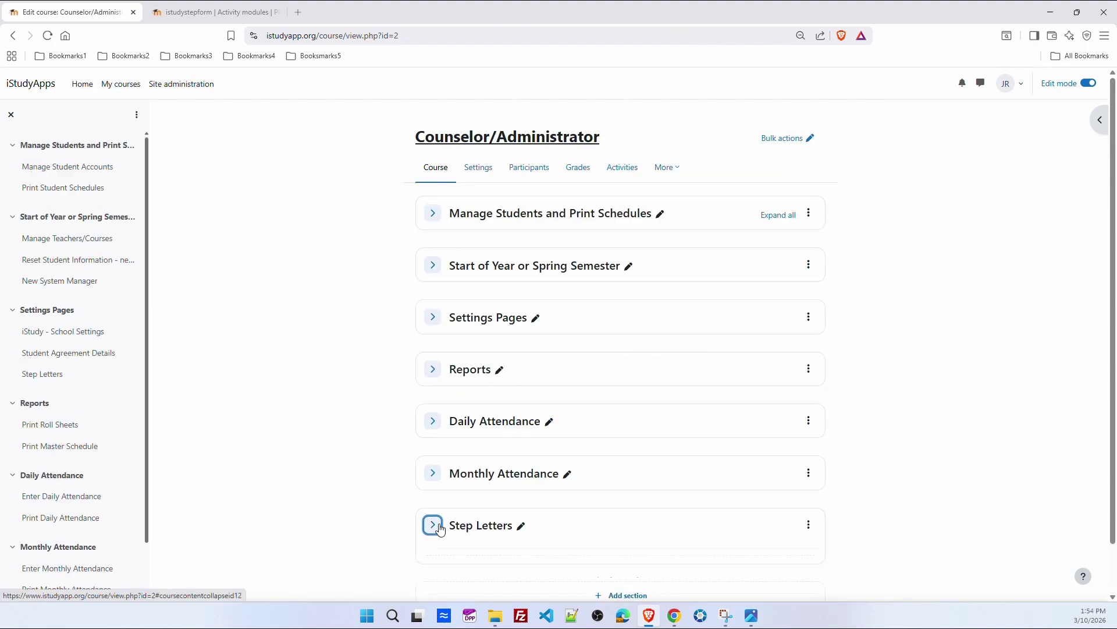
- Review the activities in all Counselor/Administrator sections, including Start of Year or Spring Semester, leaving every section collapsed
left_click(774, 224)
scroll(945, 349, "down", 12)
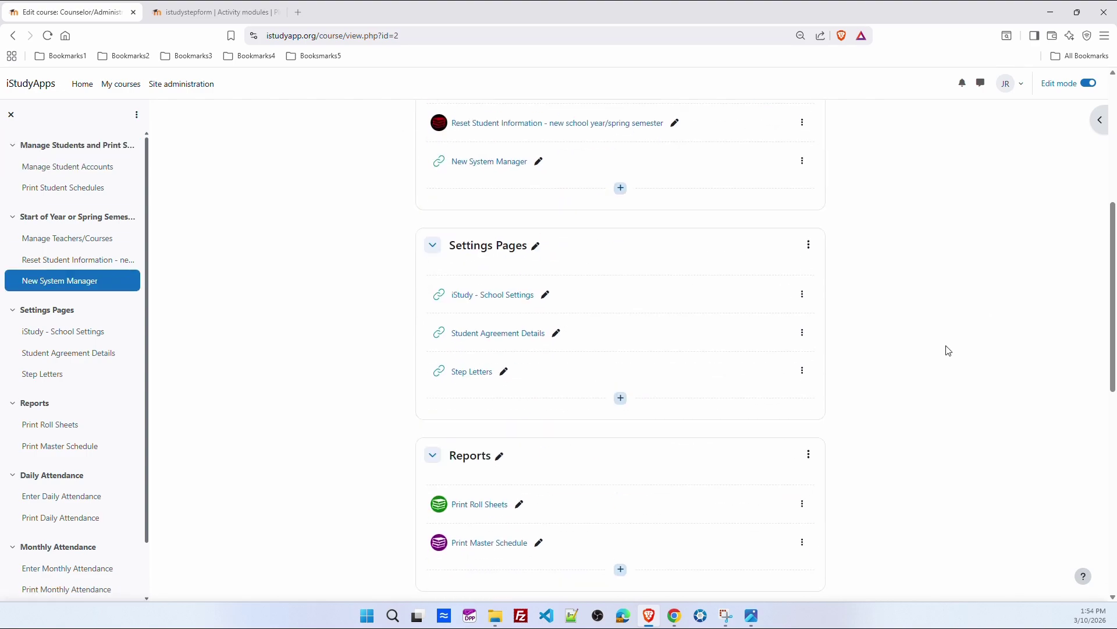
scroll(907, 353, "up", 15)
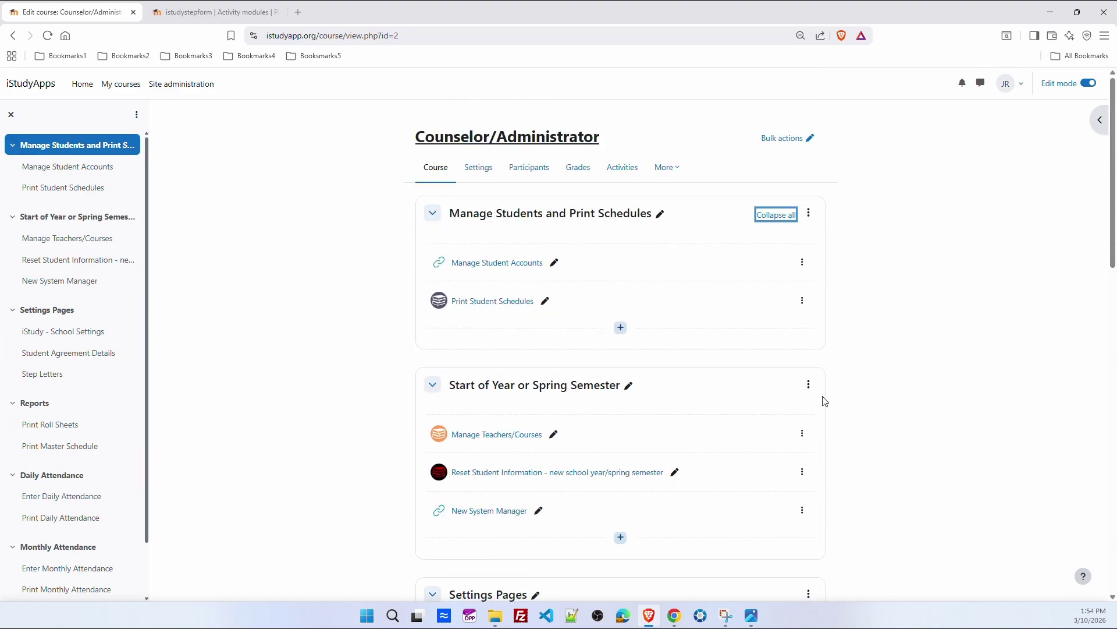
left_click(777, 215)
left_click(431, 266)
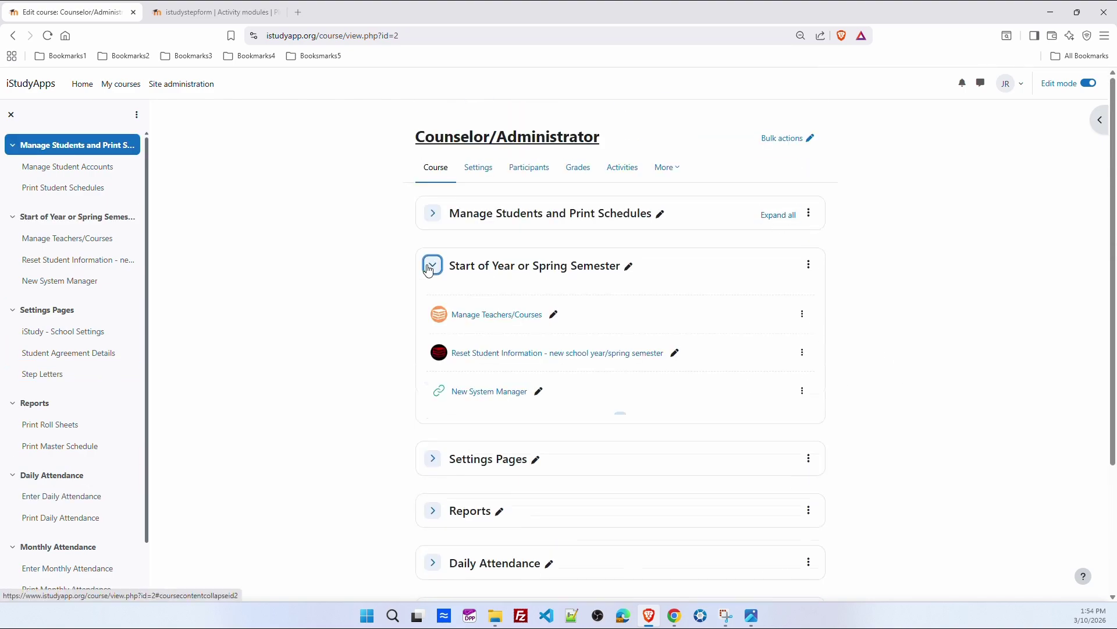
left_click(431, 266)
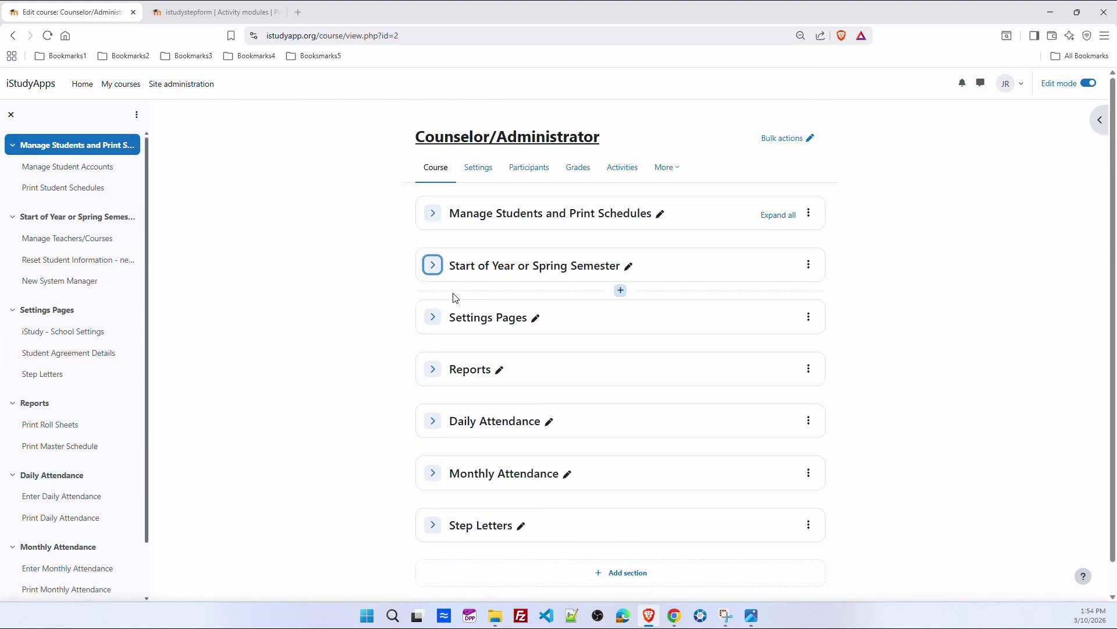
- Open the Teachers course from the course overview and rename its General section as Reports
left_click(122, 87)
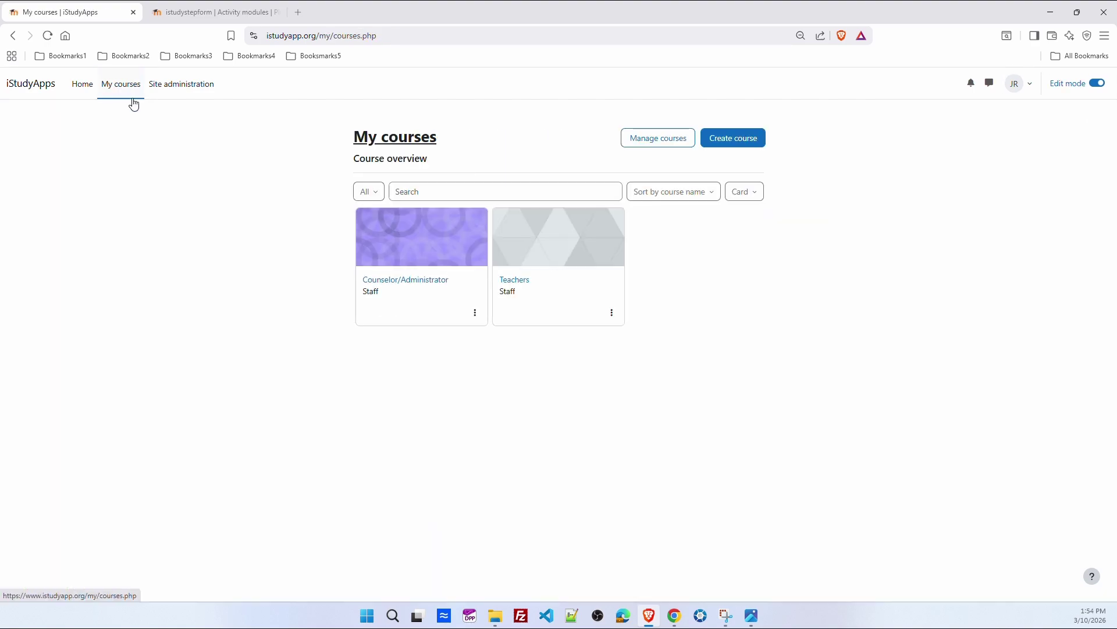
left_click(515, 280)
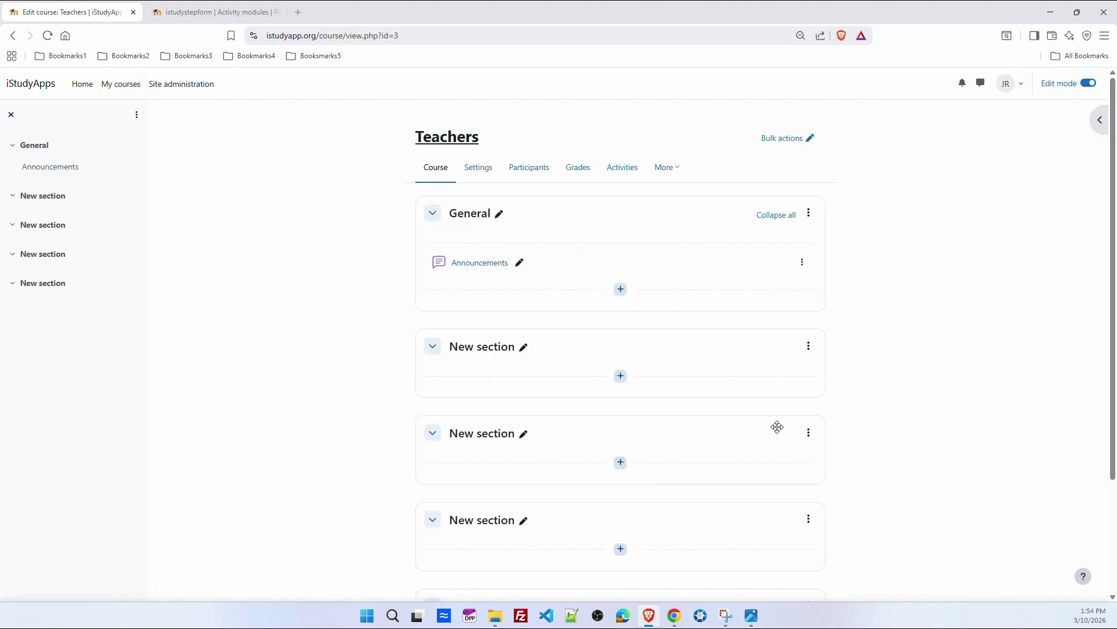
key("alt+Tab")
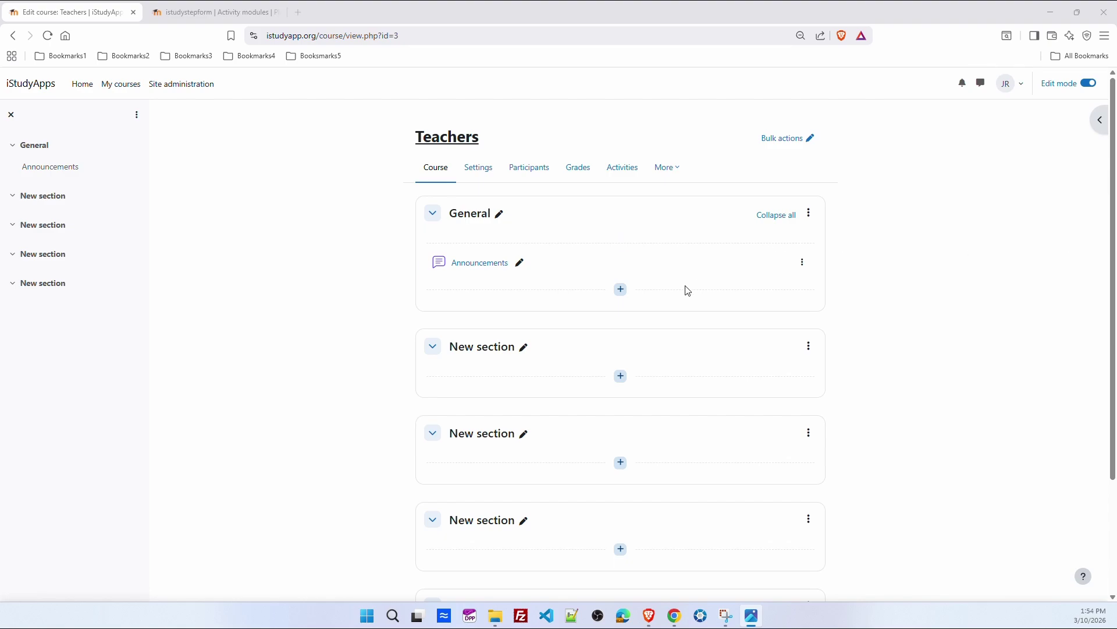
left_click(499, 214)
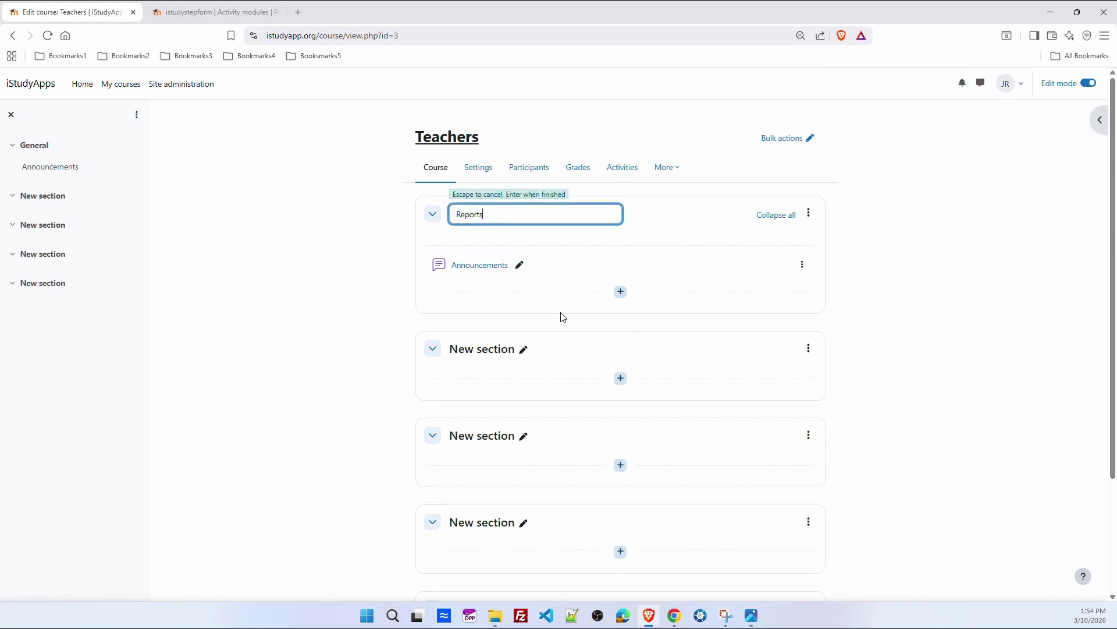
key("Return")
- Rename the first three new sections of the Teachers course as Daily Attendance, Monthly Attendance, and Step Letters
left_click(524, 348)
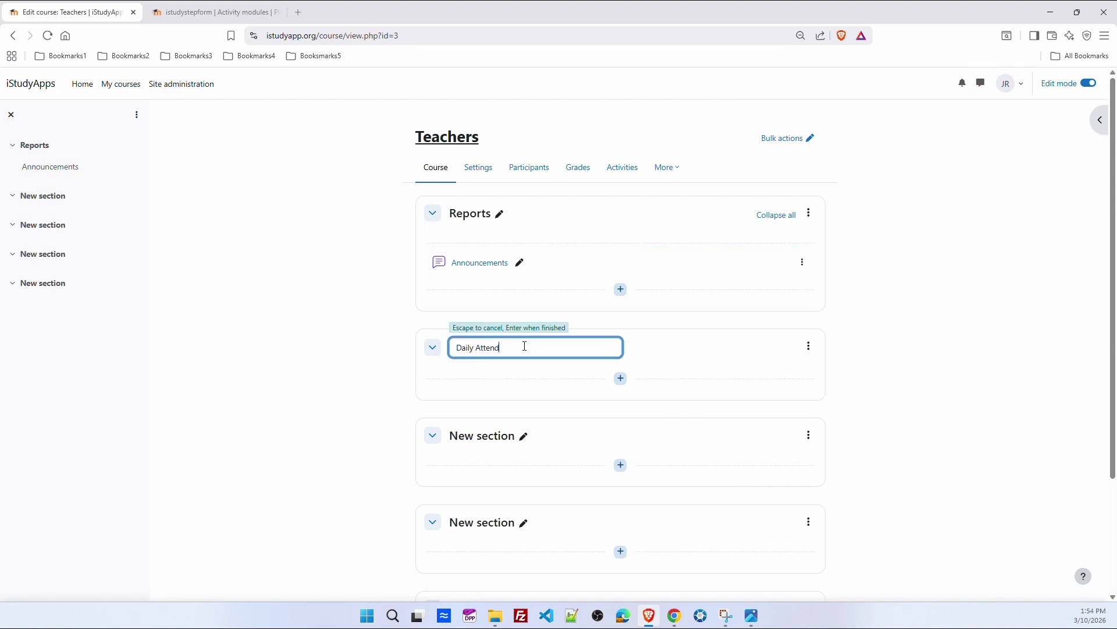
key("Return")
left_click(523, 436)
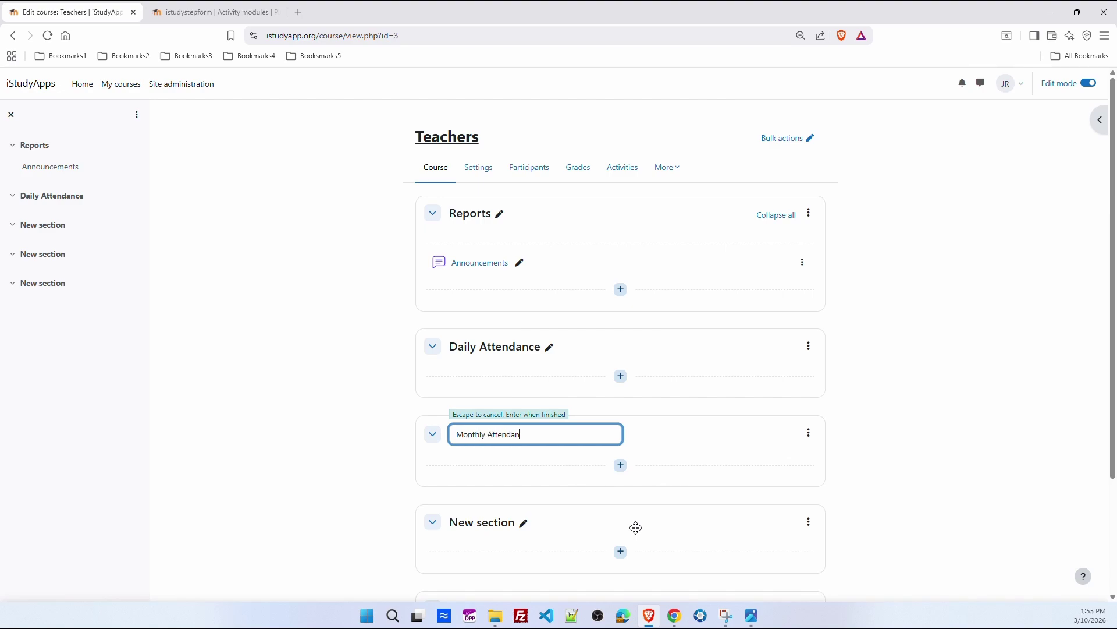
key("Return")
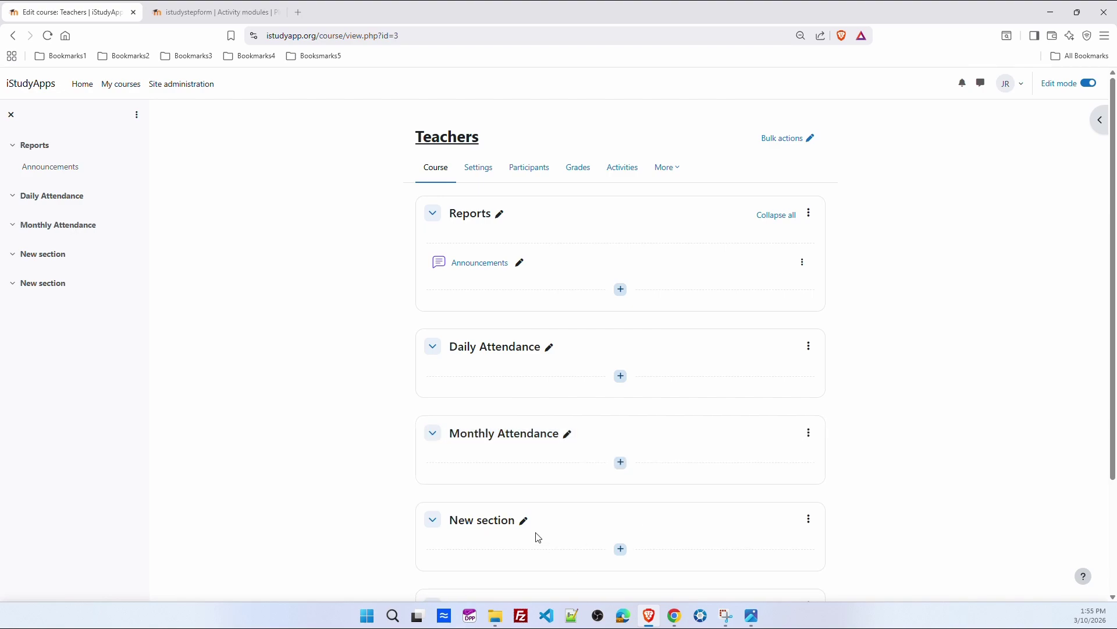
left_click(523, 520)
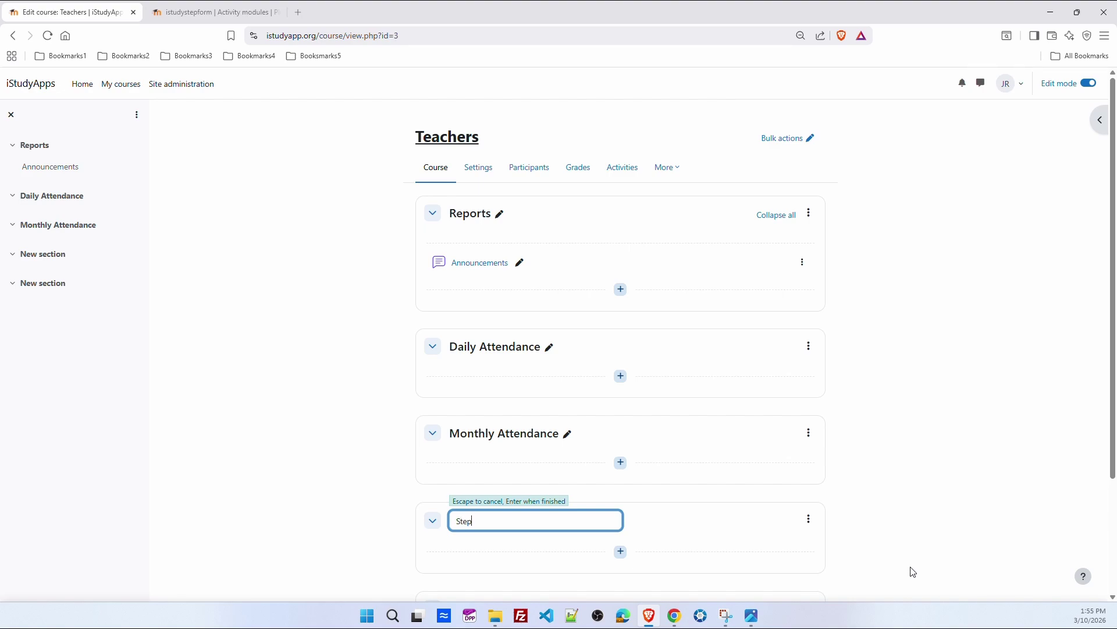
key("Return")
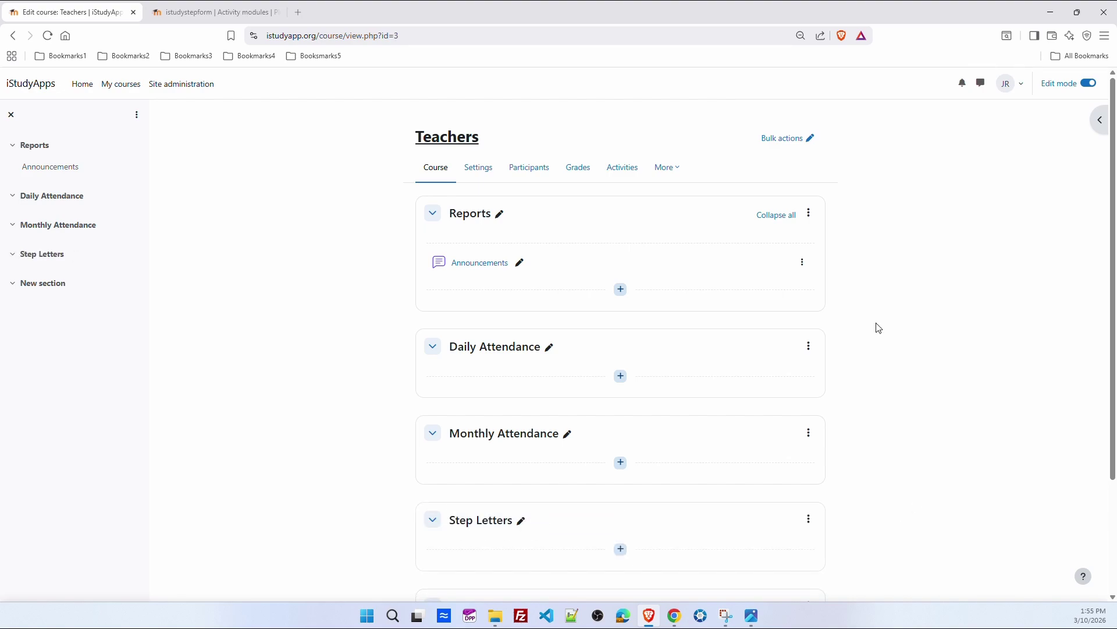
- Collapse all sections except Reports and add an istudyschedule activity named Print Student Schedules to it, returning to the course
left_click(776, 215)
left_click(436, 213)
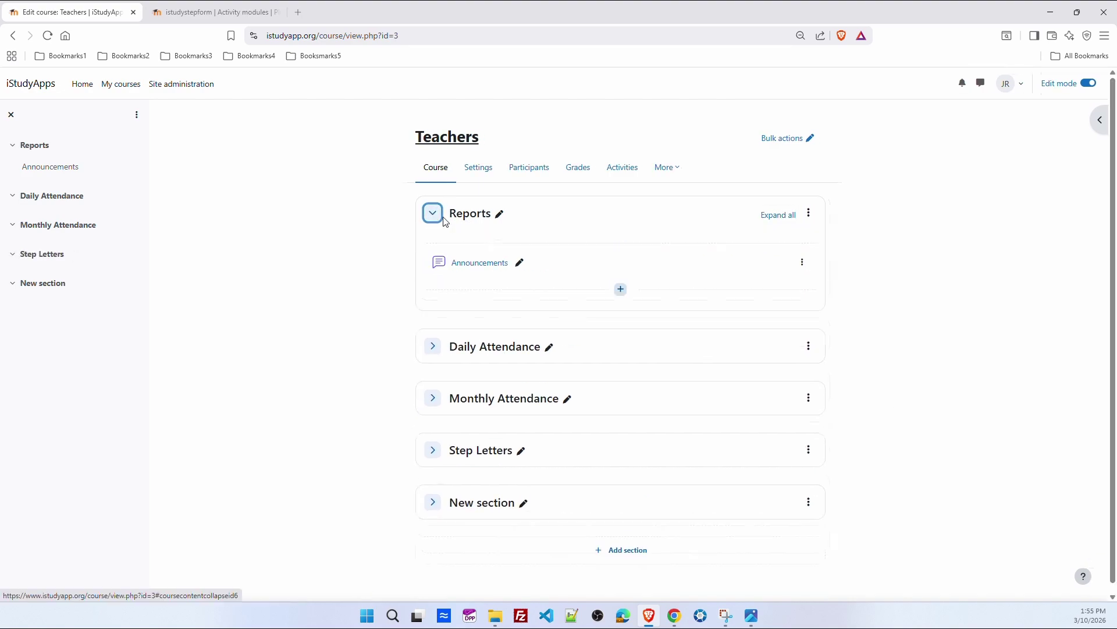
left_click(621, 289)
left_click(662, 311)
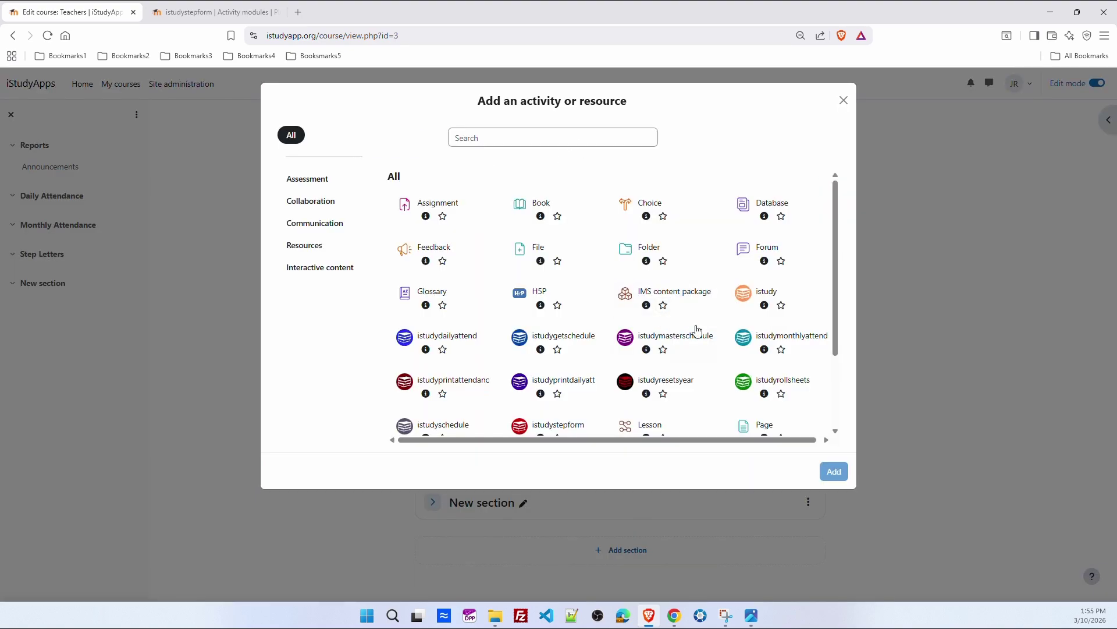
left_click(466, 420)
left_click(833, 471)
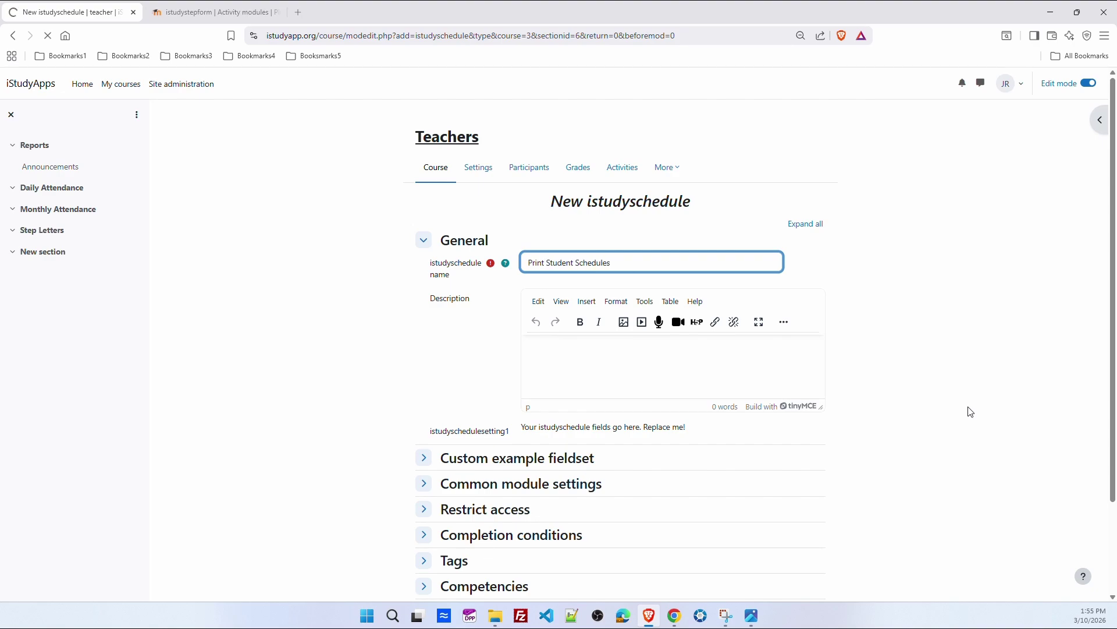
- Delete the Announcements forum from the Reports section
left_click(802, 262)
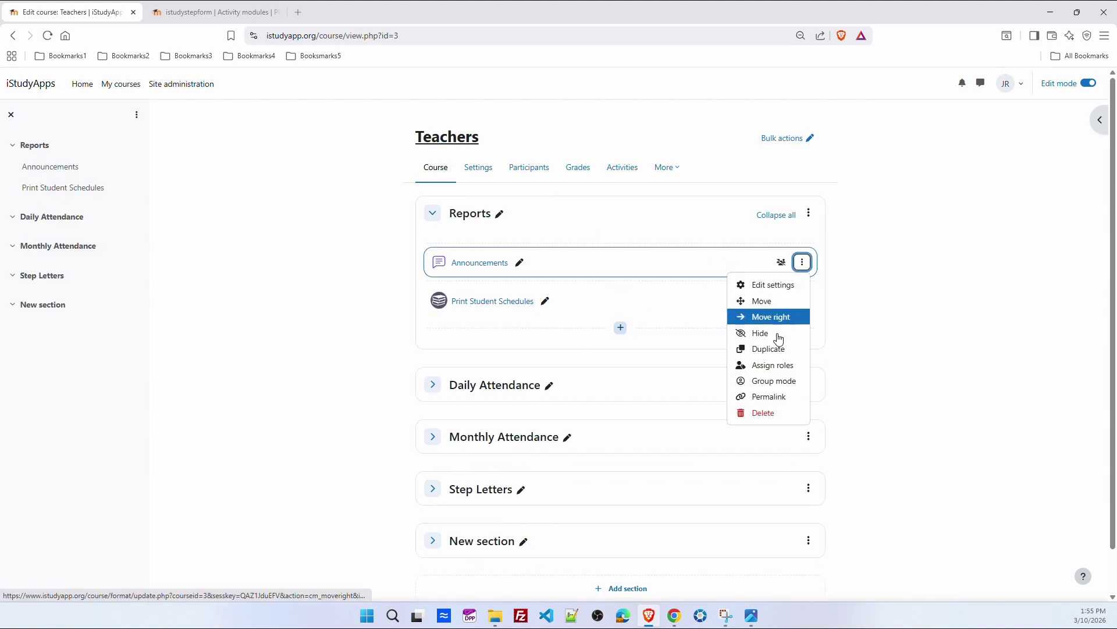
left_click(762, 412)
left_click(663, 163)
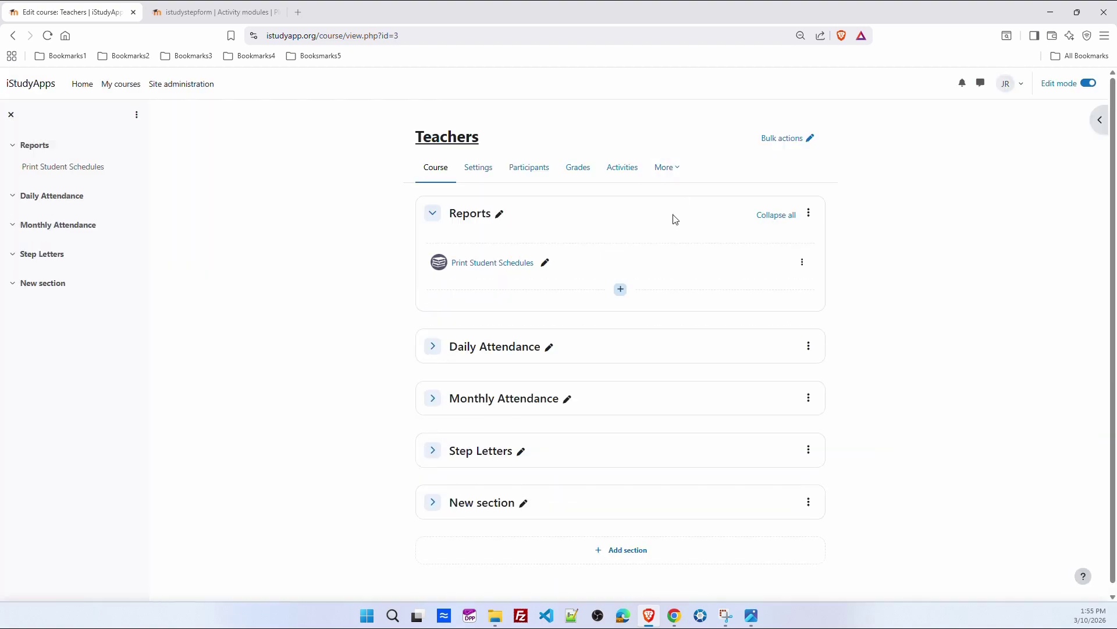
- Add an istudymasterschedule activity named Print Master Schedule to the Reports section and return to the course
left_click(618, 290)
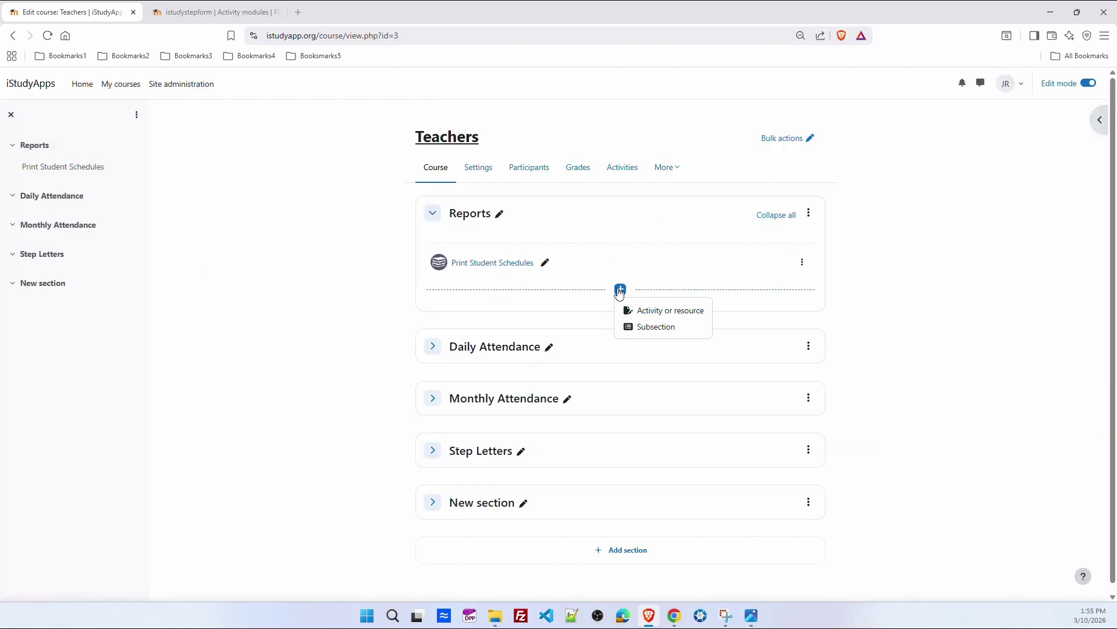
left_click(669, 311)
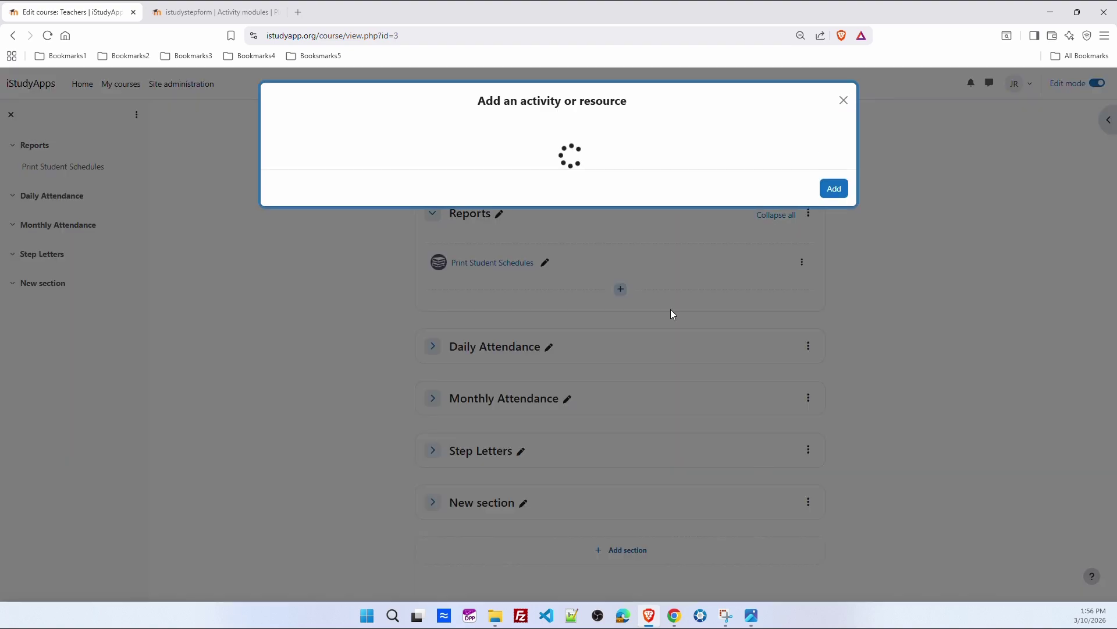
left_click(689, 342)
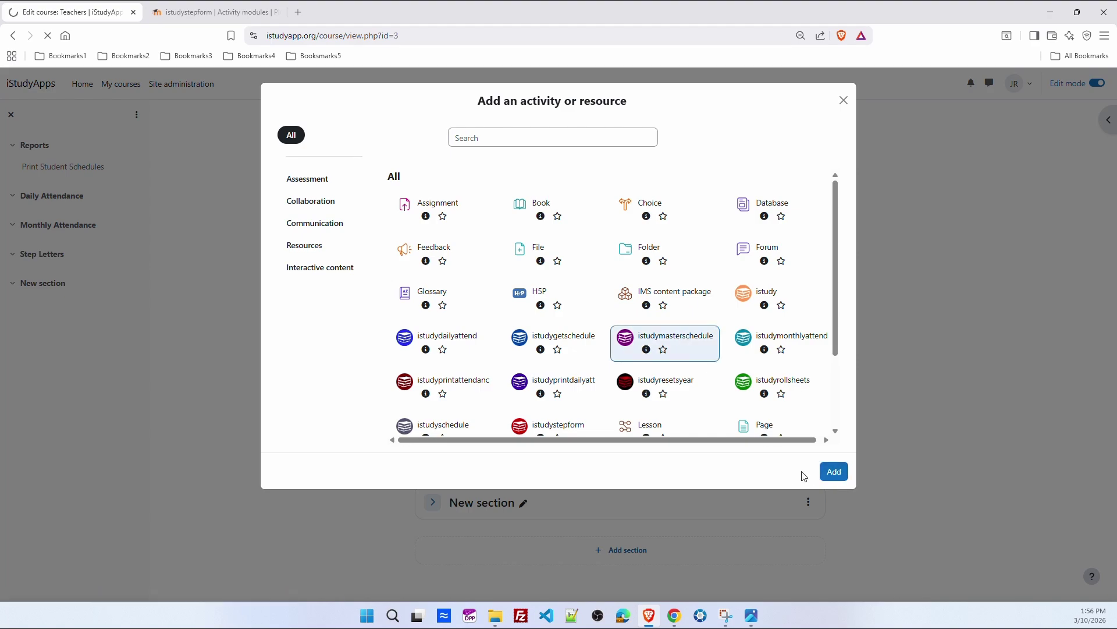
left_click(834, 471)
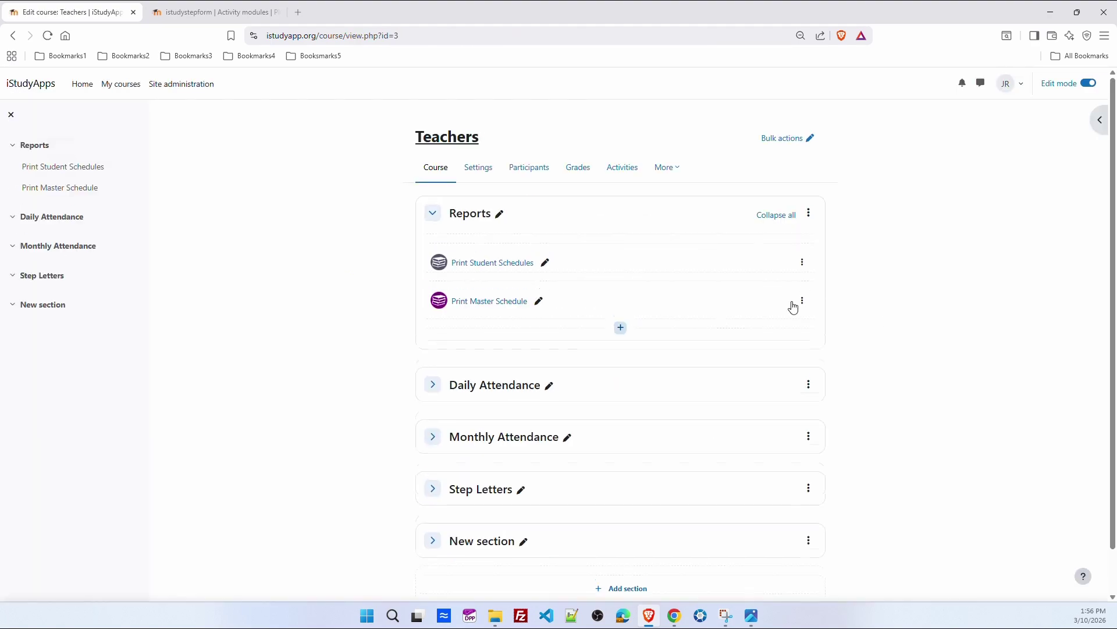
- Add an istudyrollsheets activity named Print Roll Sheets to the Reports section and return to the course
left_click(619, 324)
left_click(649, 348)
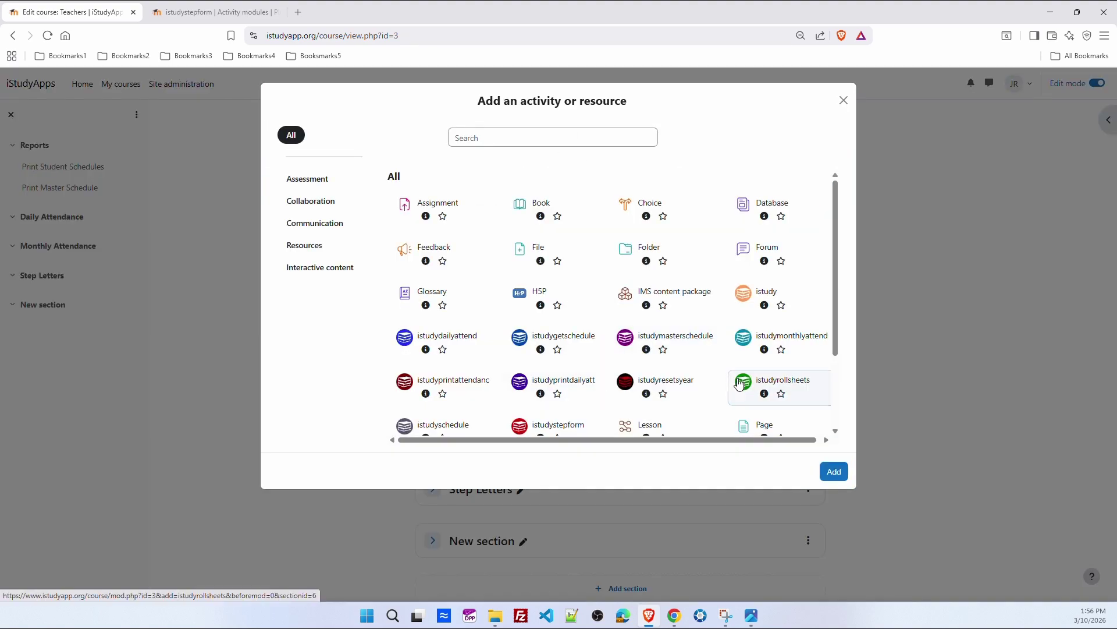
left_click(780, 381)
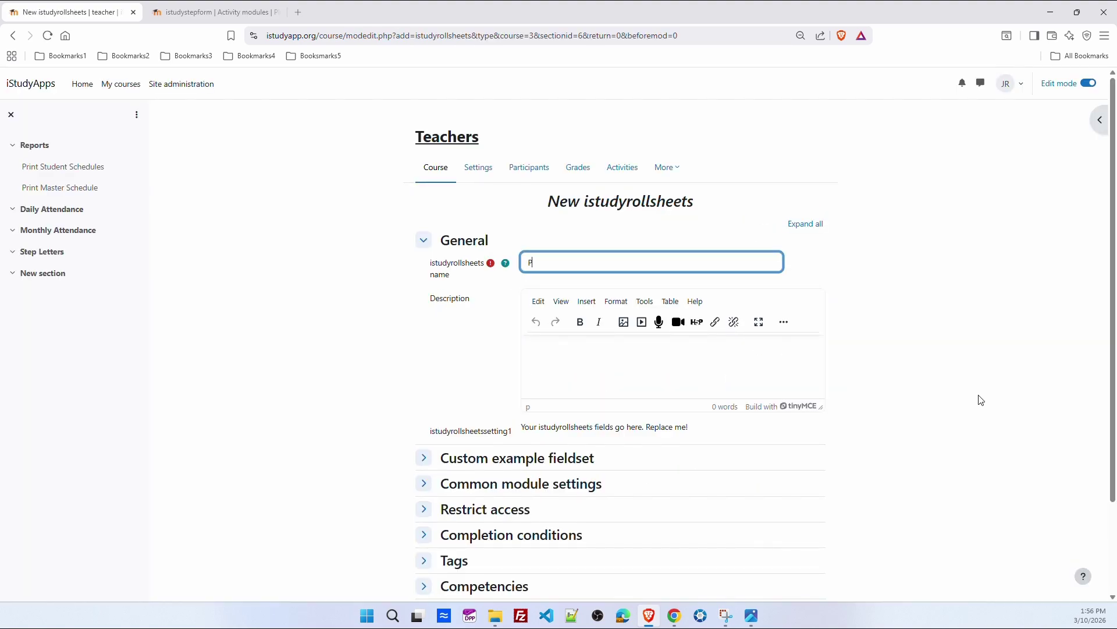
type("Print Roll Sheets")
key("Return")
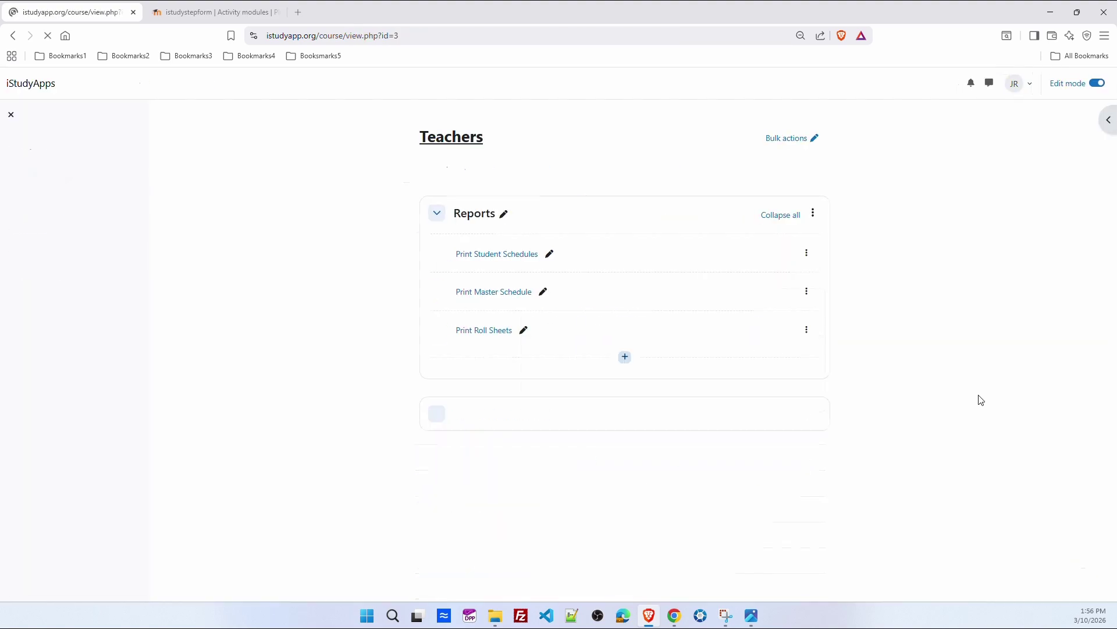
- Collapse Reports, expand Daily Attendance, and add an istudydailyattend activity named Enter Daily Attendance to it in the Teachers course, returning to the course
left_click(446, 275)
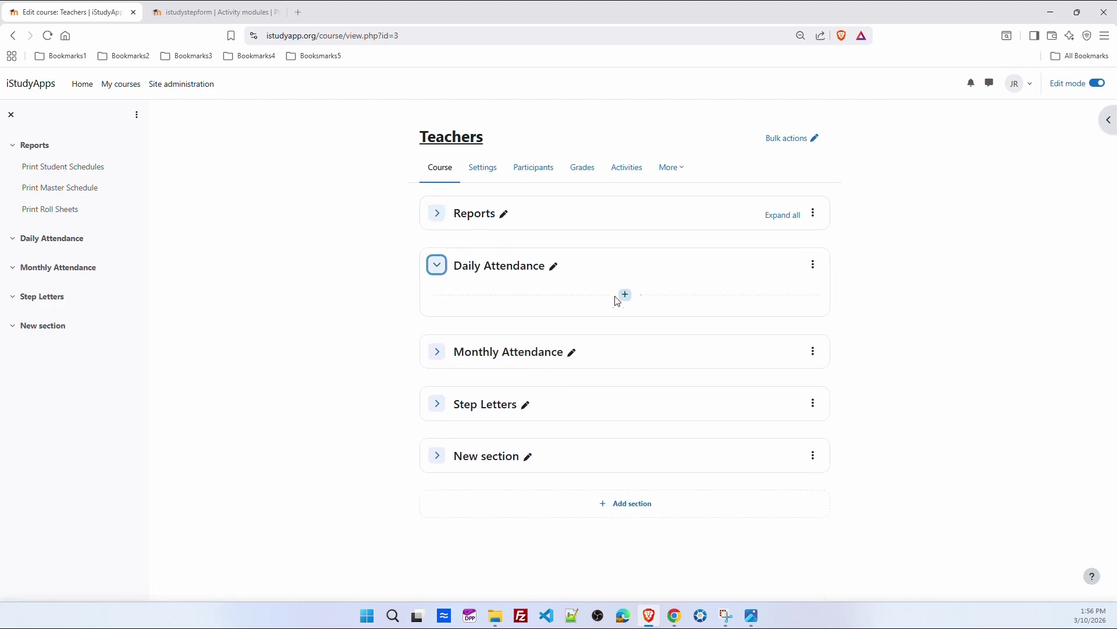
left_click(622, 295)
left_click(664, 315)
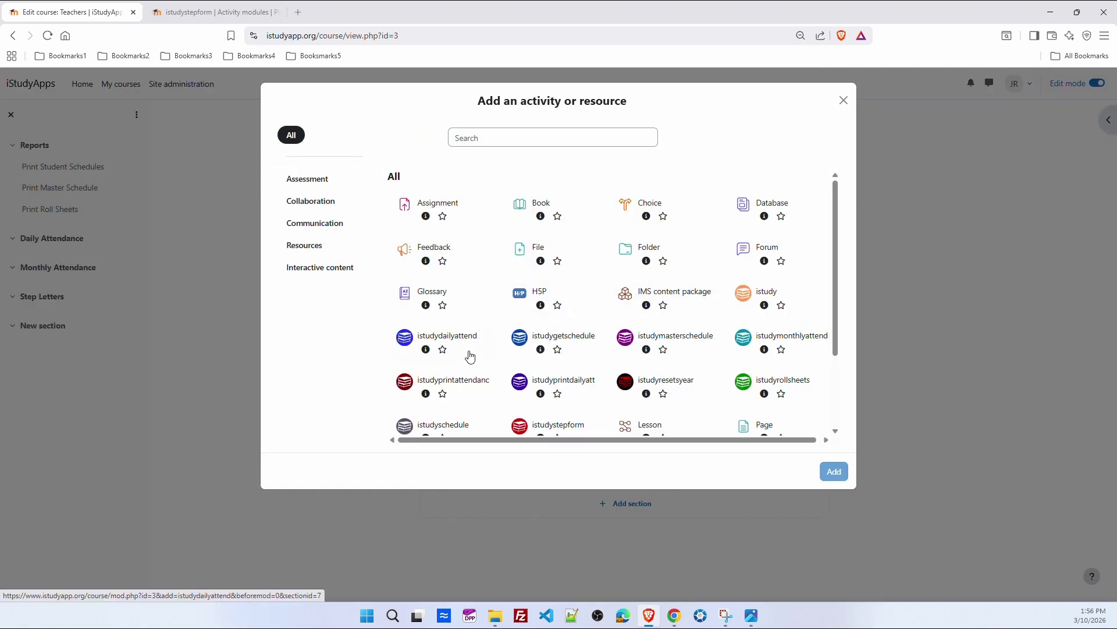
left_click(444, 340)
left_click(834, 471)
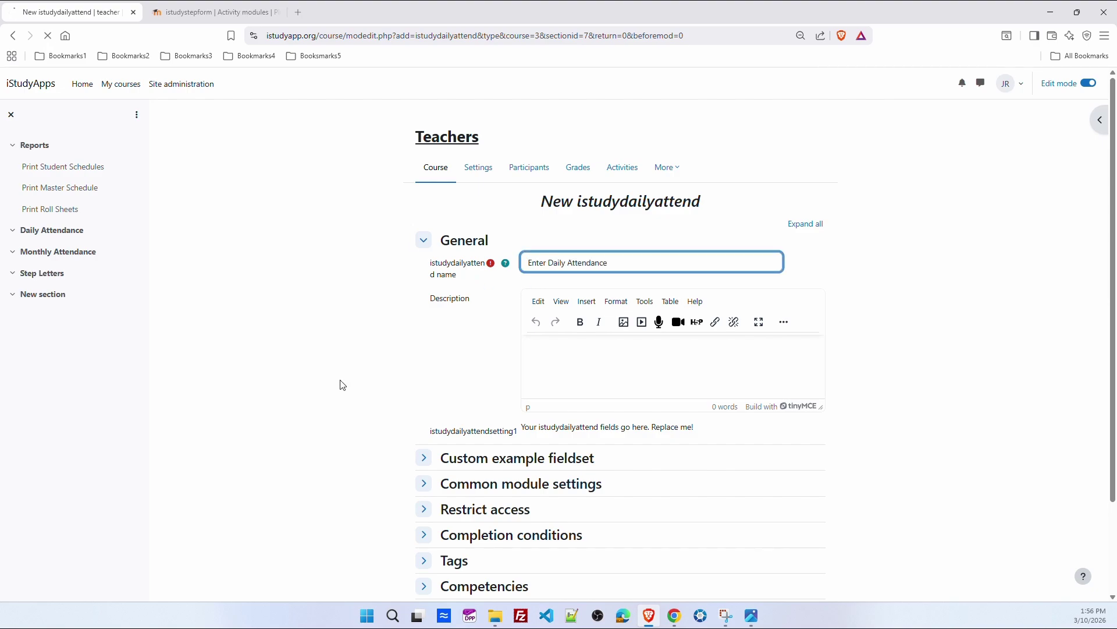
- Add an istudyprintdailyatt activity named Print Daily Attendance to Daily Attendance, return to the Teachers course and collapse that section
left_click(620, 341)
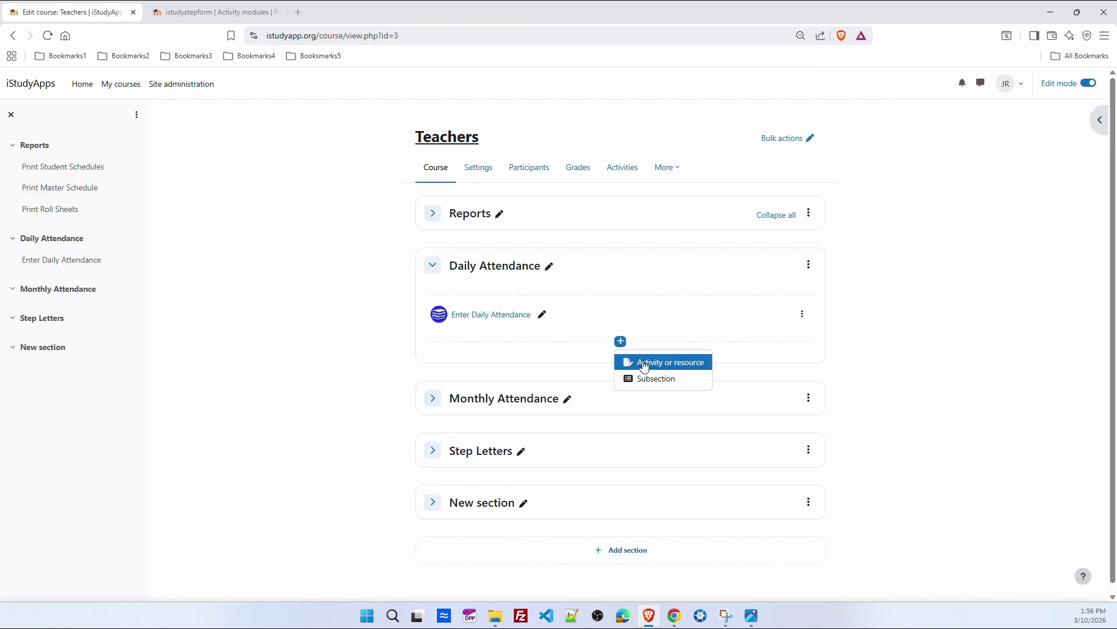
left_click(644, 364)
left_click(519, 387)
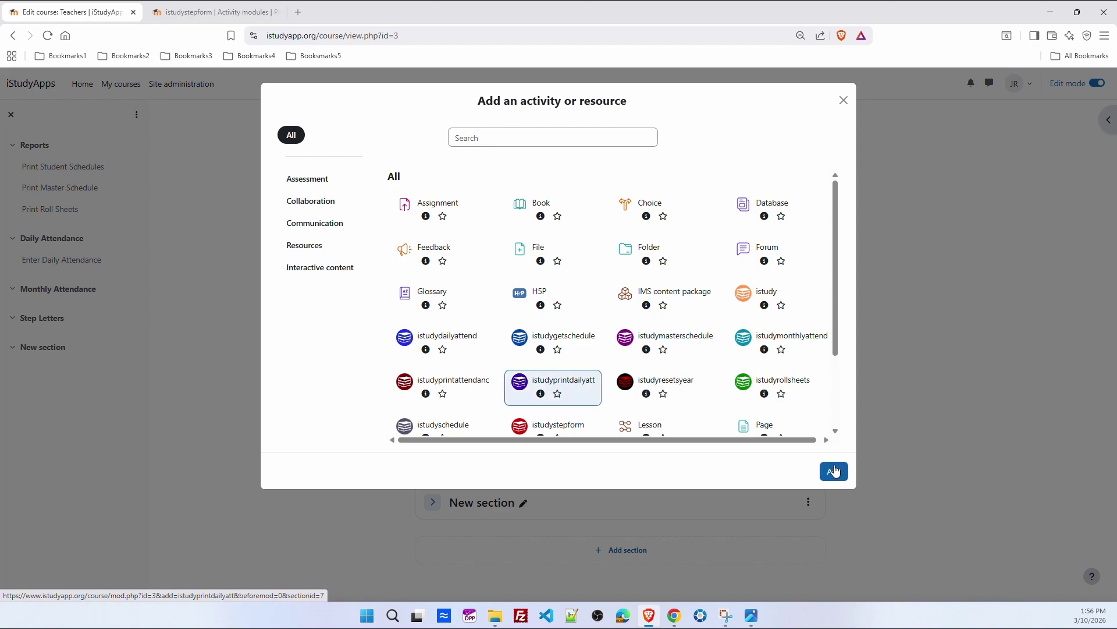
left_click(834, 470)
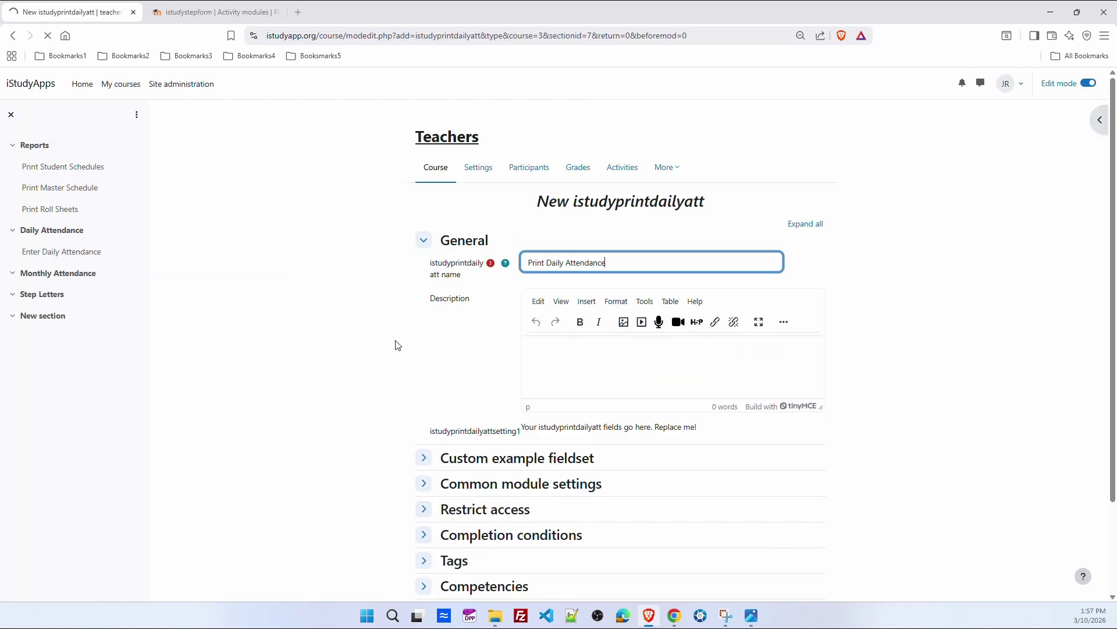
left_click(433, 268)
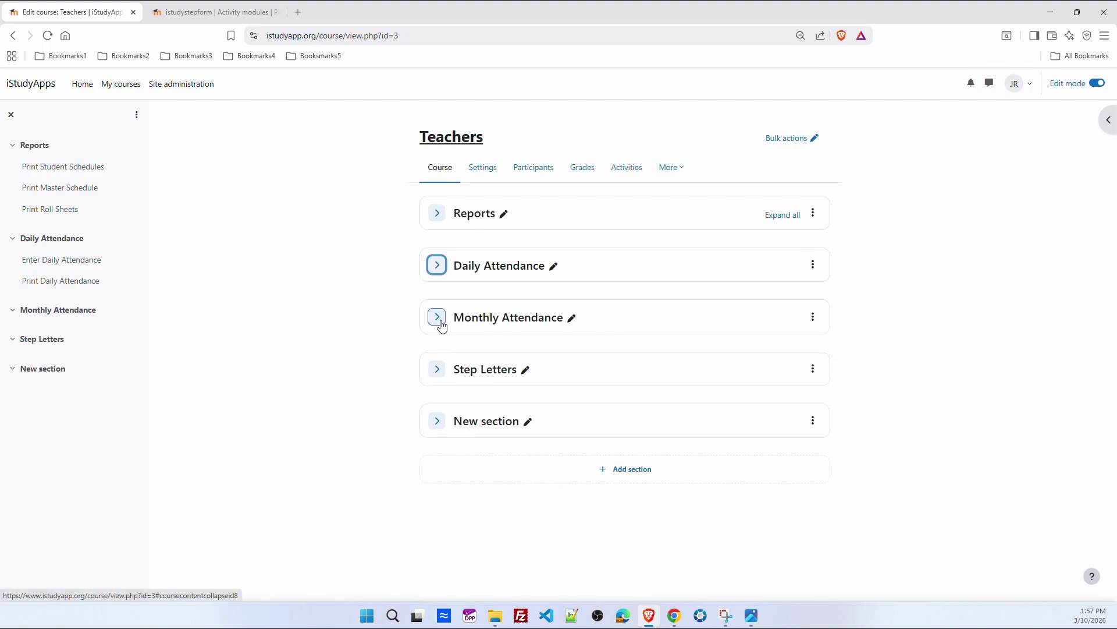
- Expand Monthly Attendance and add an istudymonthlyattend activity named Enter Monthly Attendance to it, returning to the course
left_click(437, 318)
left_click(624, 345)
left_click(652, 368)
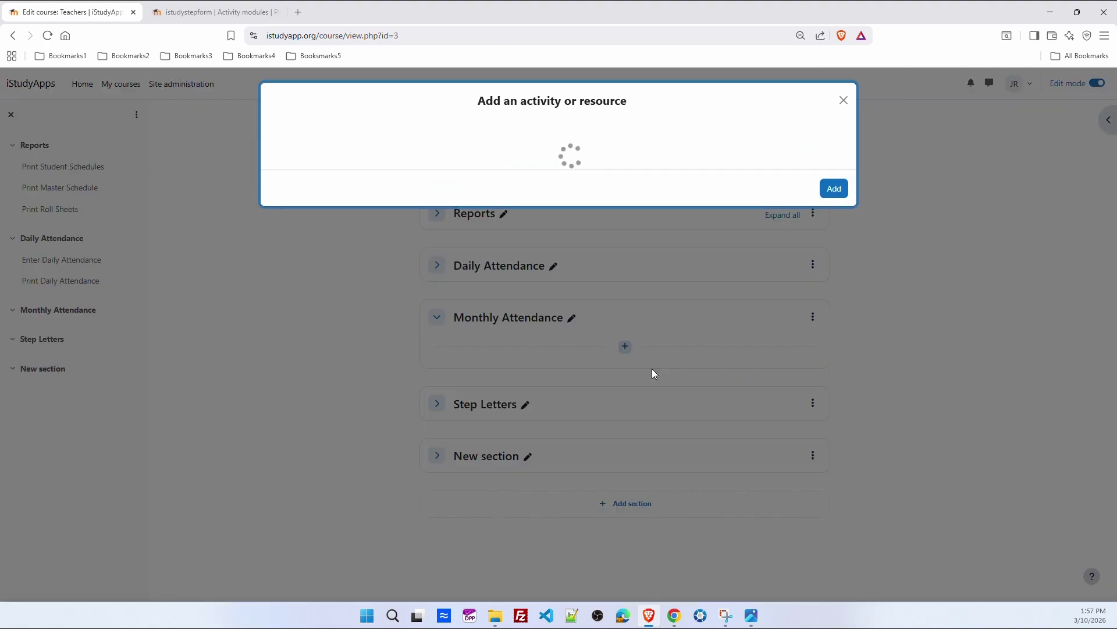
left_click(749, 344)
left_click(834, 470)
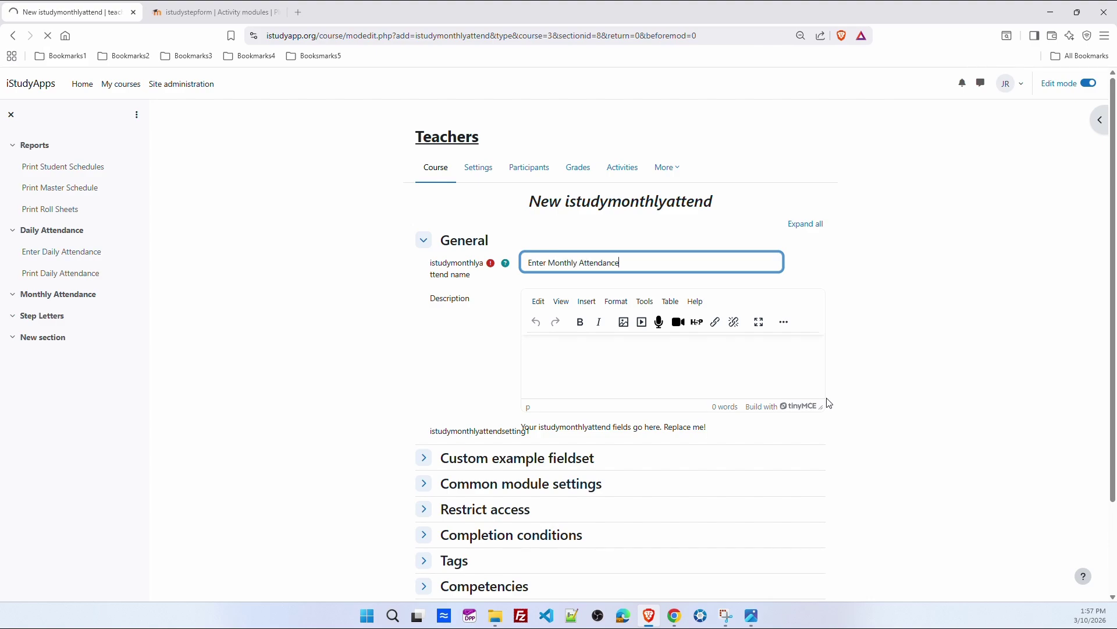
- Add an istudyprintattendanc activity named Print Monthly Attendance to the Monthly Attendance section and return to the course
left_click(620, 393)
left_click(650, 423)
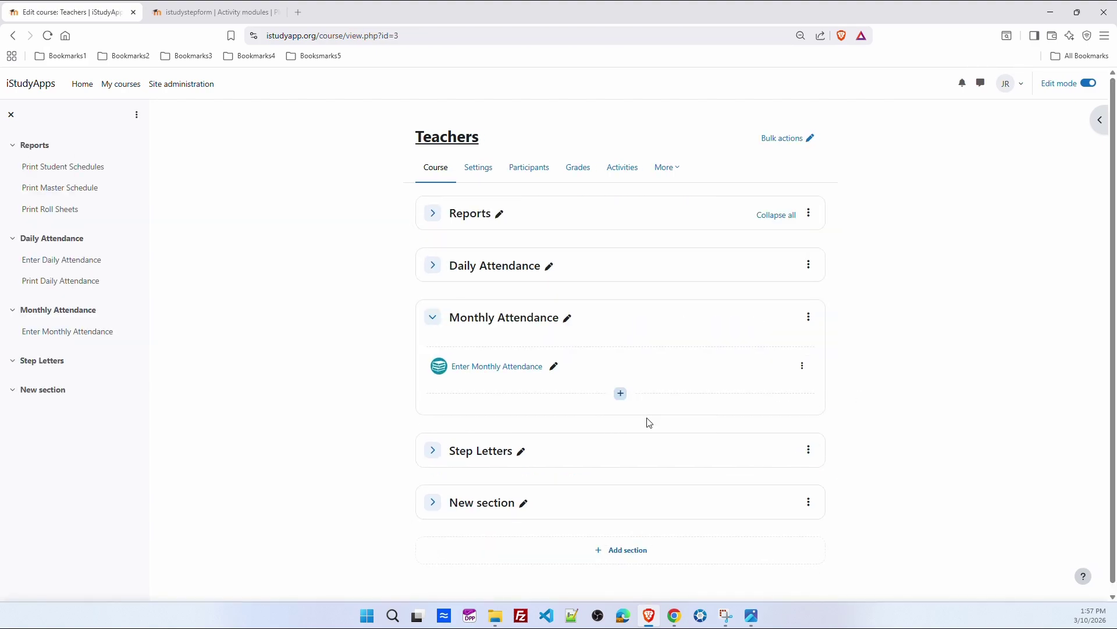
scroll(539, 407, "down", 2)
scroll(539, 407, "up", 1)
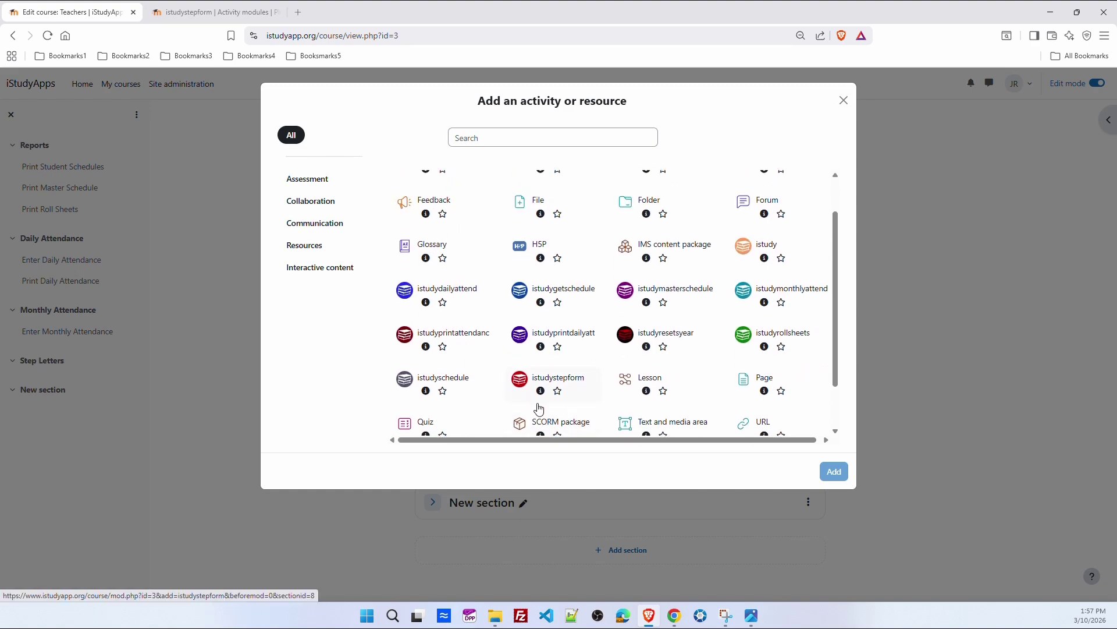
left_click(449, 344)
left_click(834, 471)
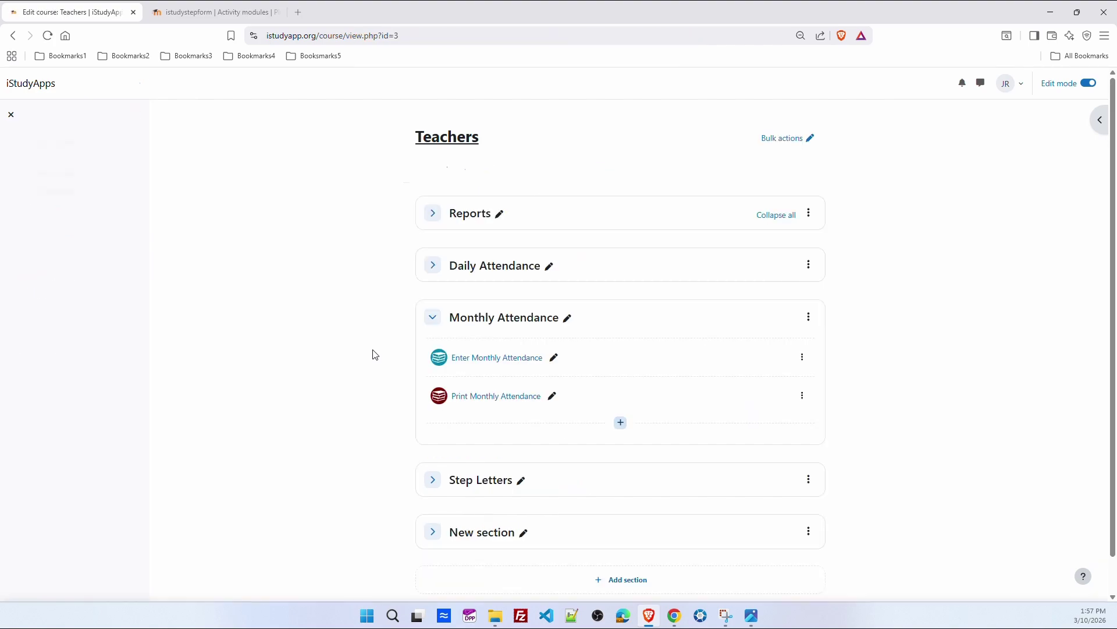
- Collapse Monthly Attendance, expand Step Letters, and add an istudystepform activity named Step Letters to it, returning to the course
left_click(437, 317)
left_click(437, 369)
left_click(624, 401)
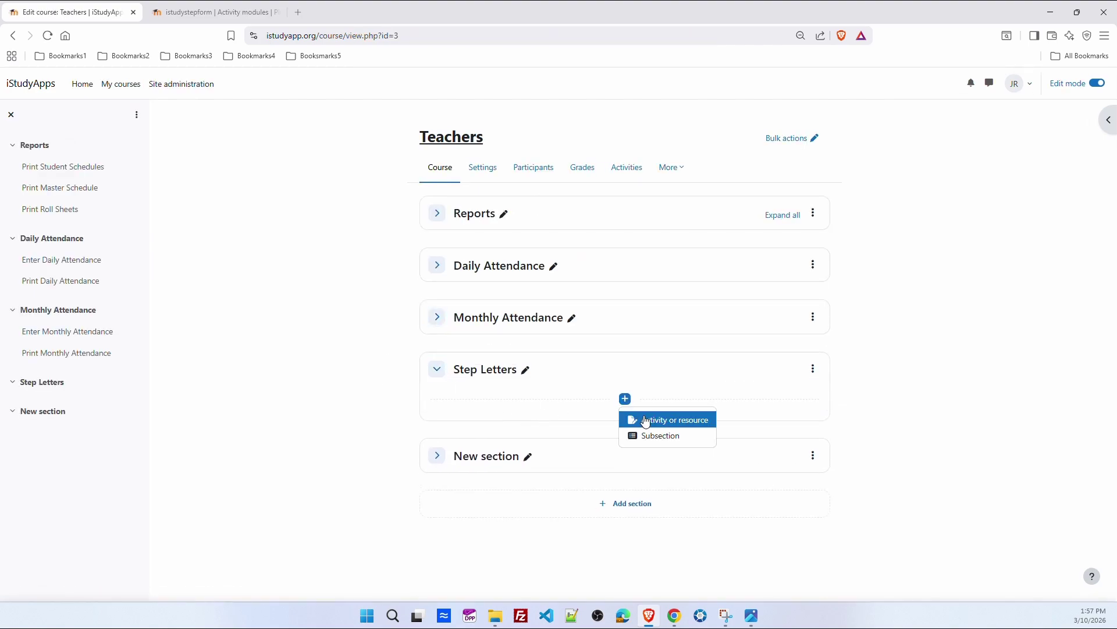
left_click(644, 419)
scroll(611, 378, "down", 2)
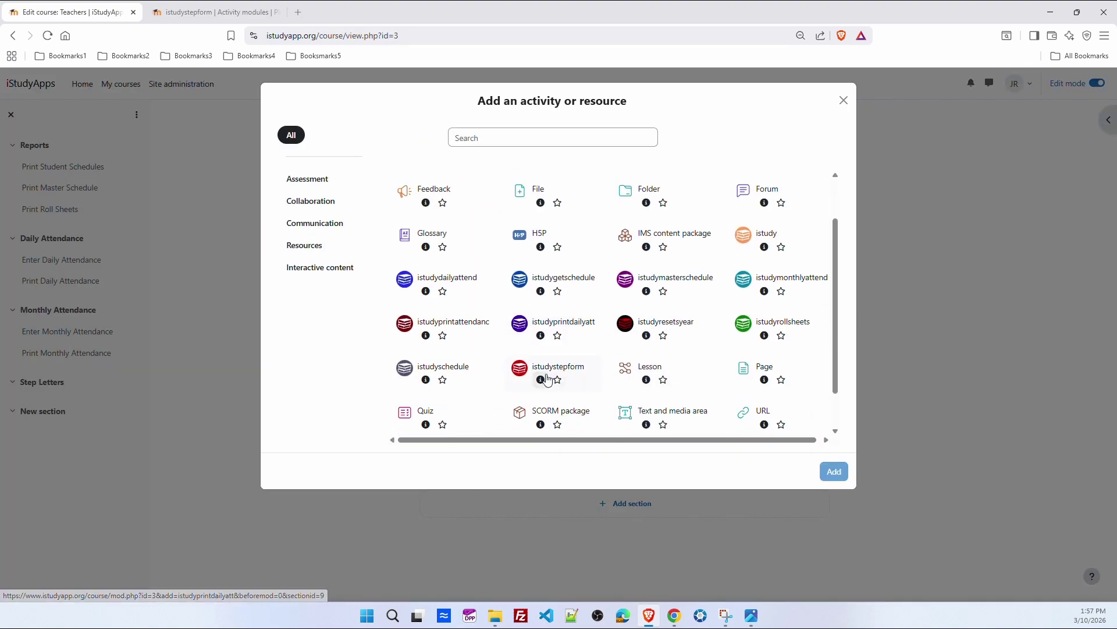
left_click(544, 368)
left_click(834, 472)
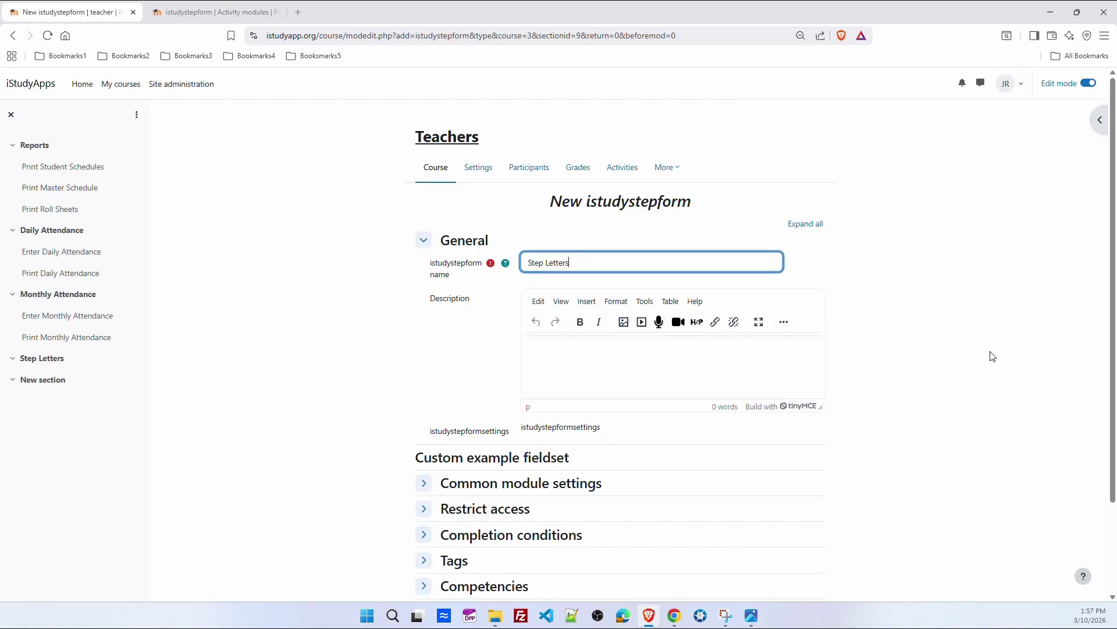
- Delete the unused New section from the Teachers course and turn off edit mode
left_click(814, 501)
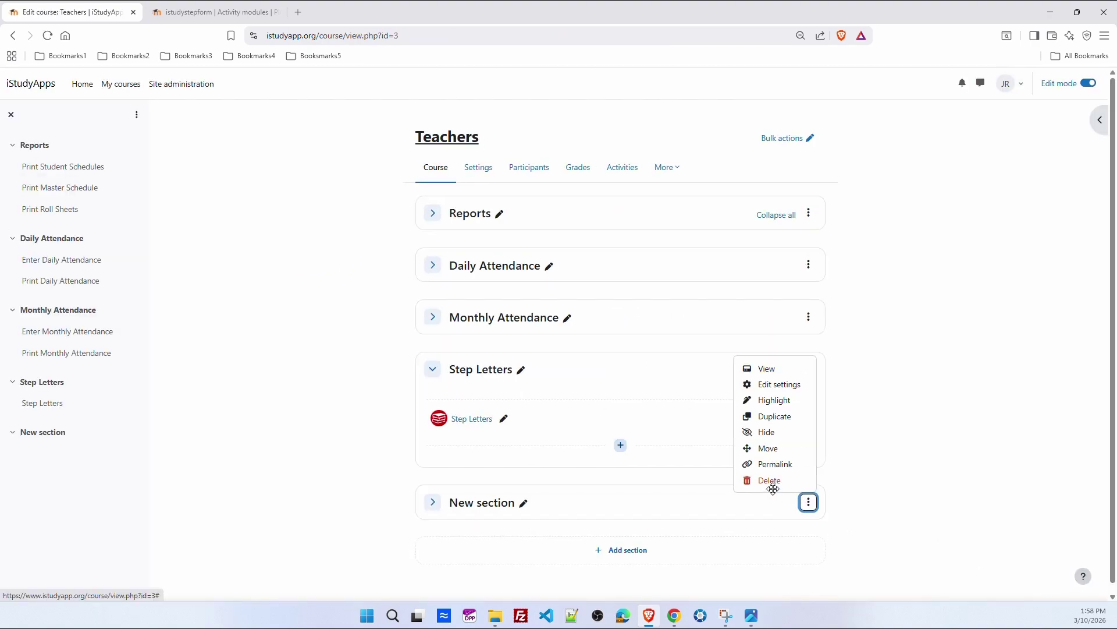
left_click(768, 482)
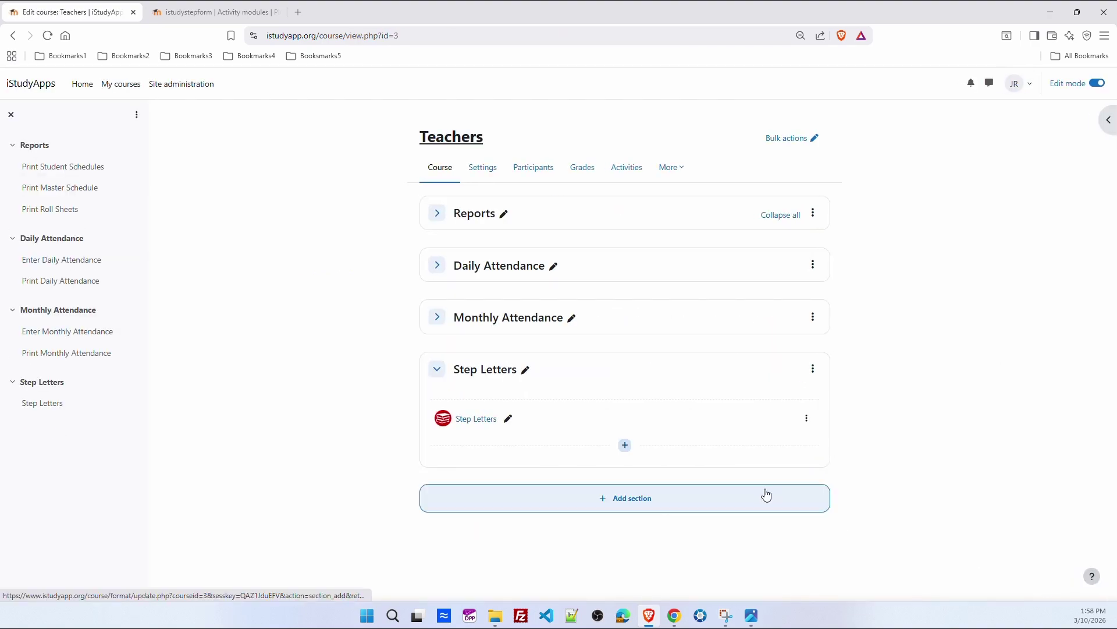
left_click(1093, 85)
- Expand all sections of the Teachers course to review their activities, and collapse them again
left_click(796, 219)
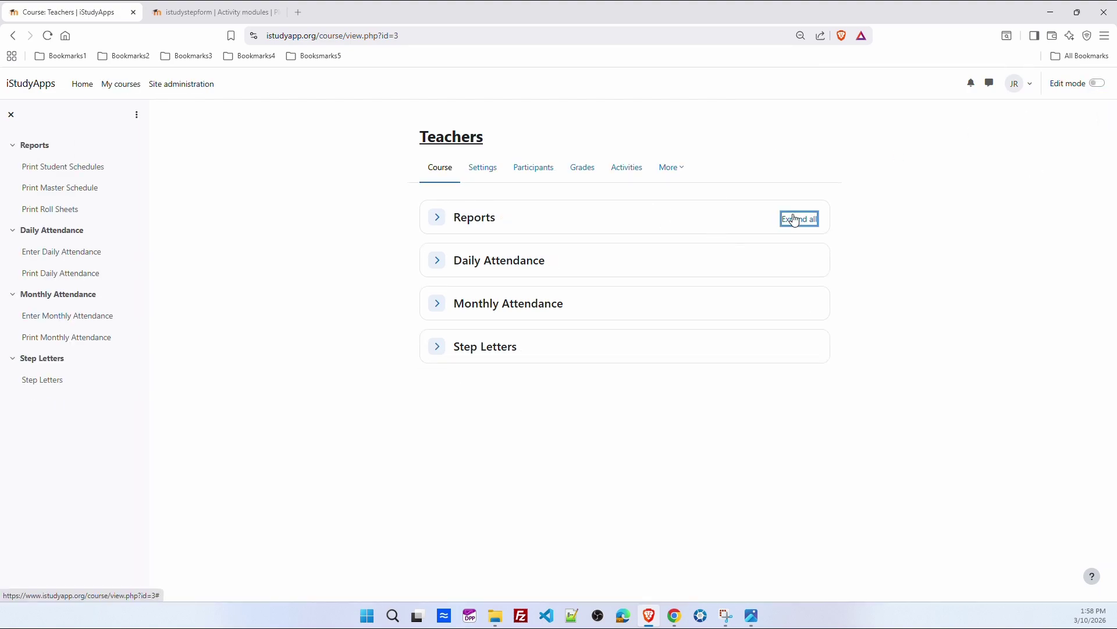
scroll(706, 347, "down", 2)
scroll(706, 358, "up", 2)
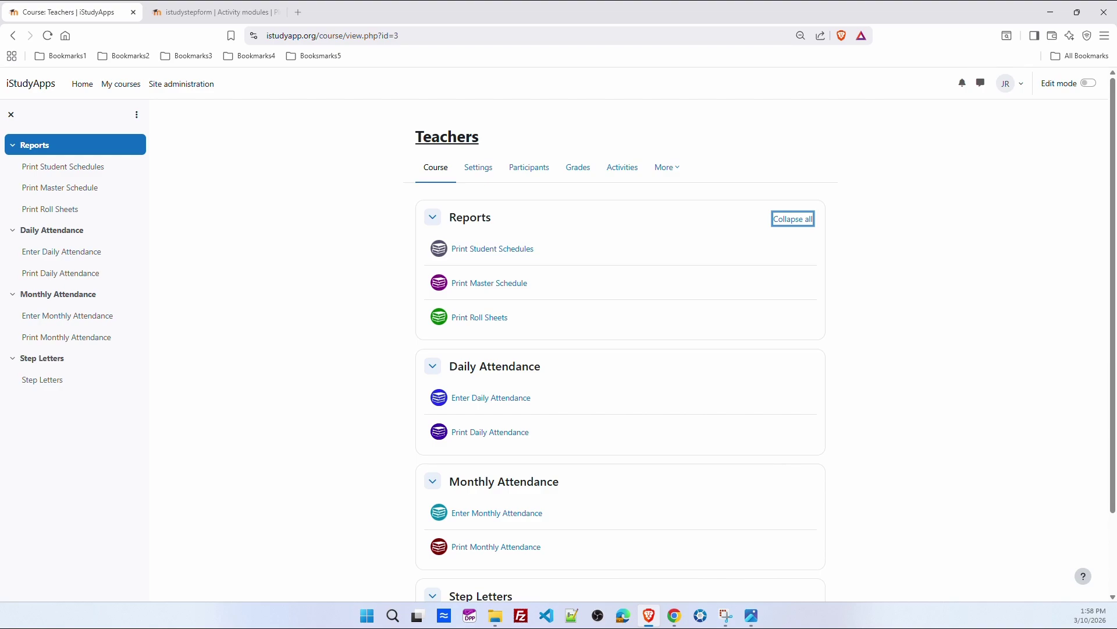
left_click(793, 219)
- Open the Counselor/Administrator course settings, add the graduates picture as the course image, and save
left_click(121, 84)
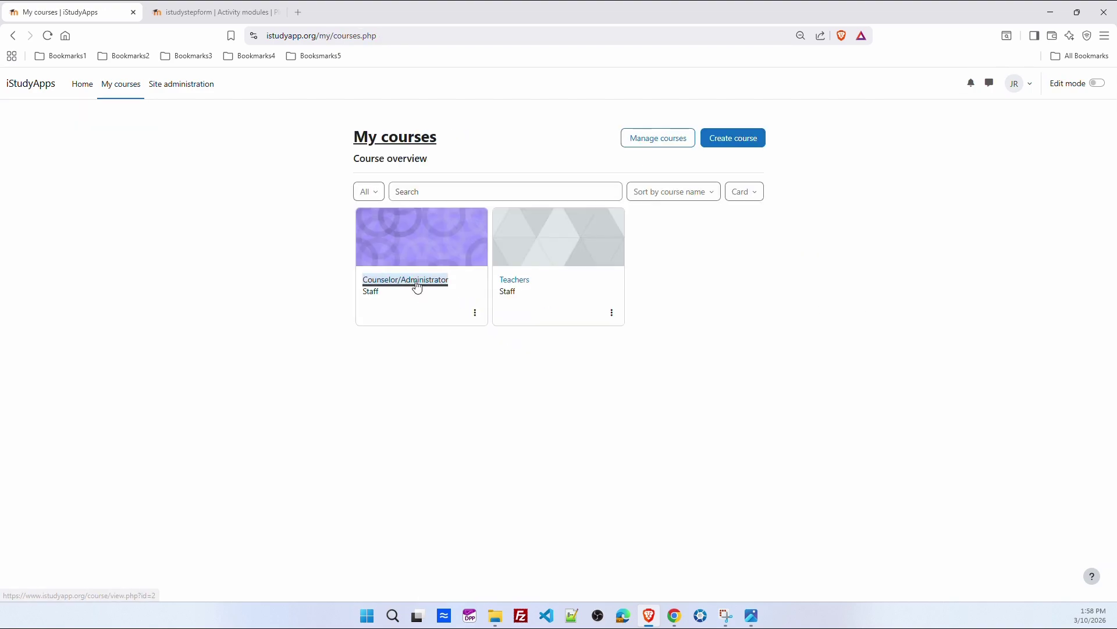
left_click(416, 282)
left_click(483, 168)
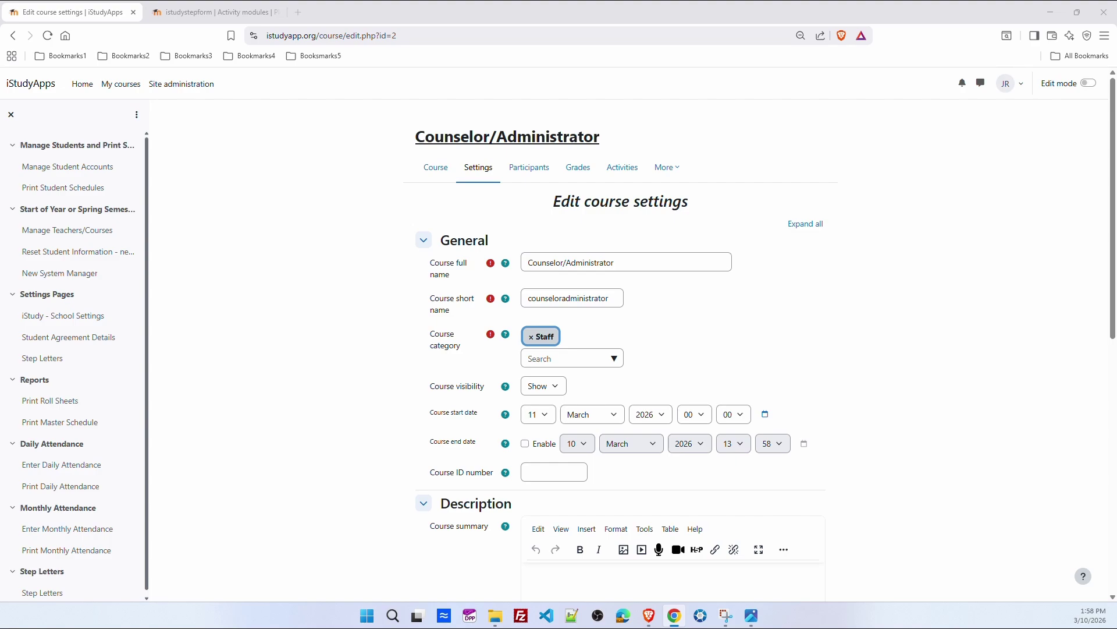
scroll(728, 349, "down", 10)
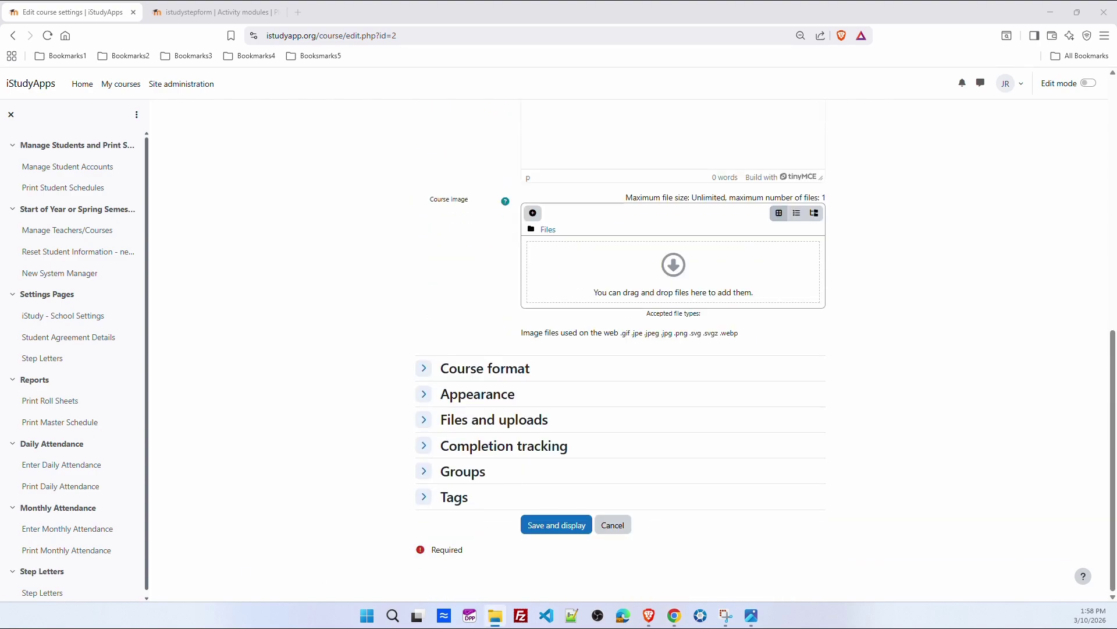
left_click_drag(1091, 340, 615, 258)
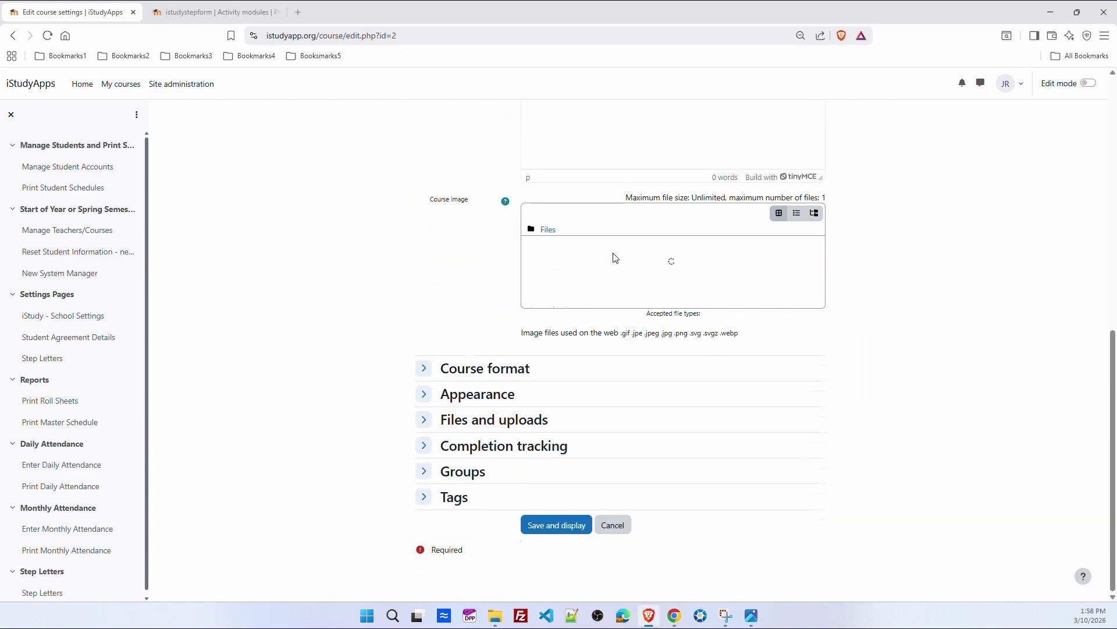
left_click(558, 532)
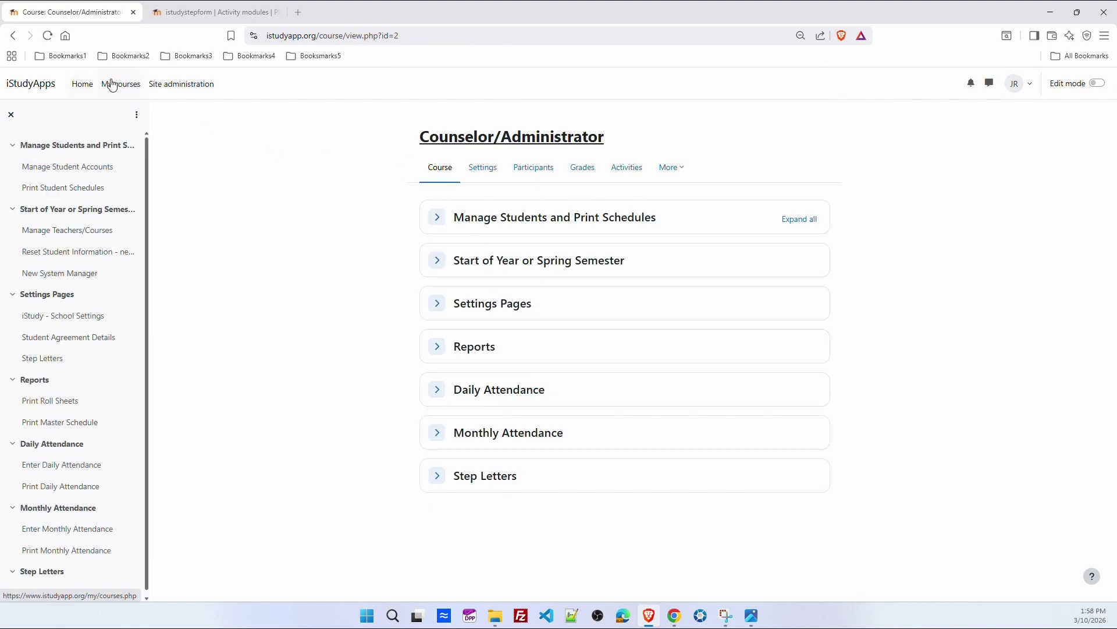
- Close the course index, set Teacher_image.jpg as the Teachers course image, save, and return to the course overview
left_click(10, 114)
left_click(122, 90)
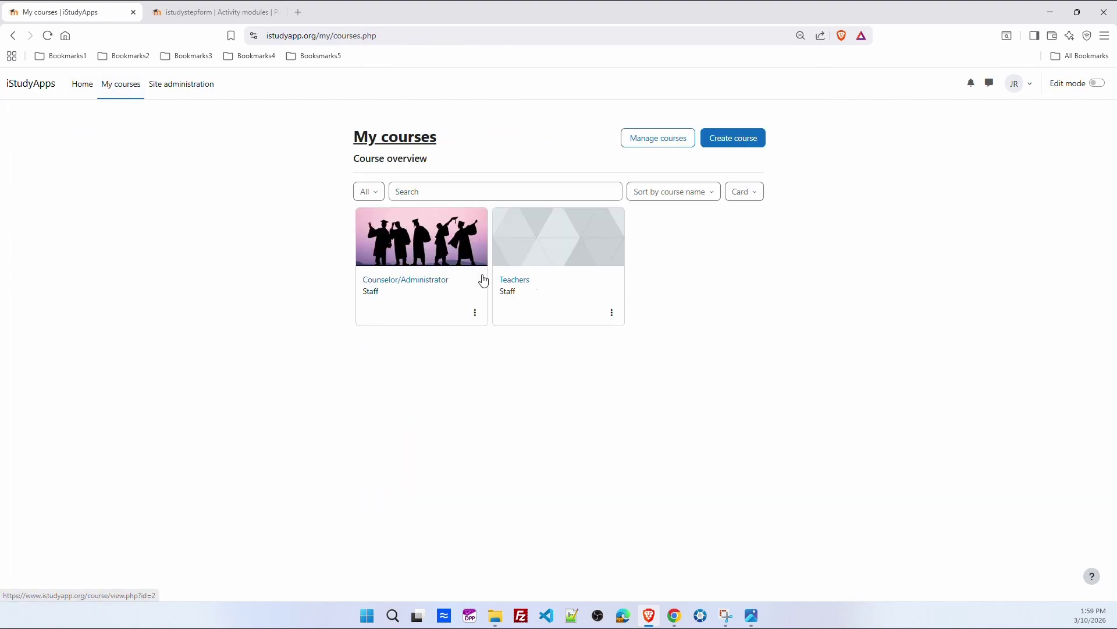
left_click(512, 282)
left_click(417, 166)
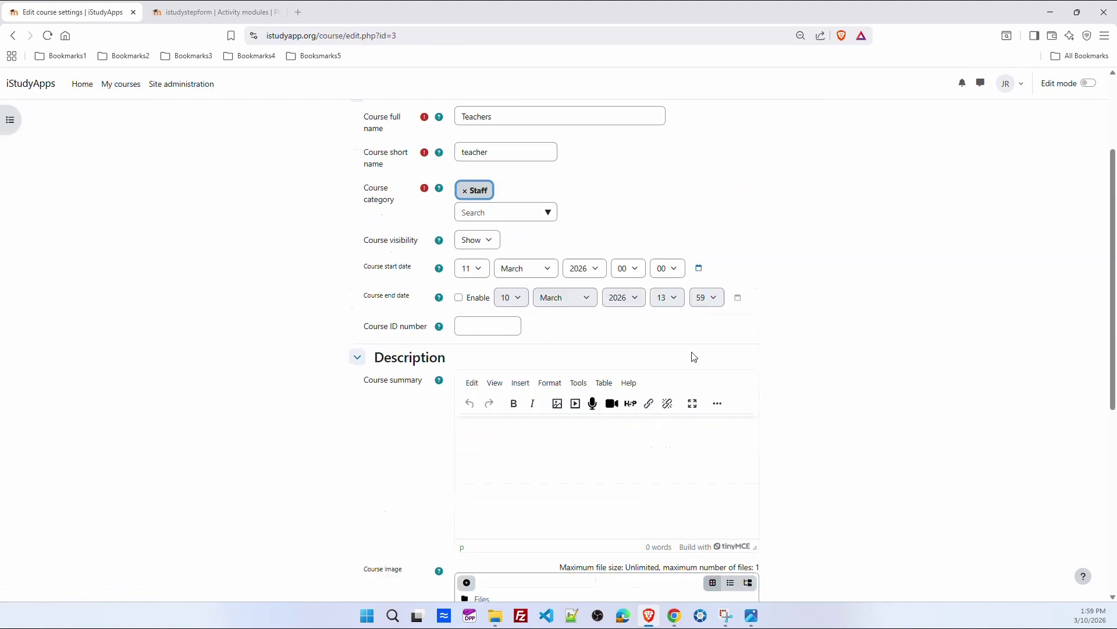
scroll(693, 353, "down", 5)
left_click_drag(1116, 326, 629, 350)
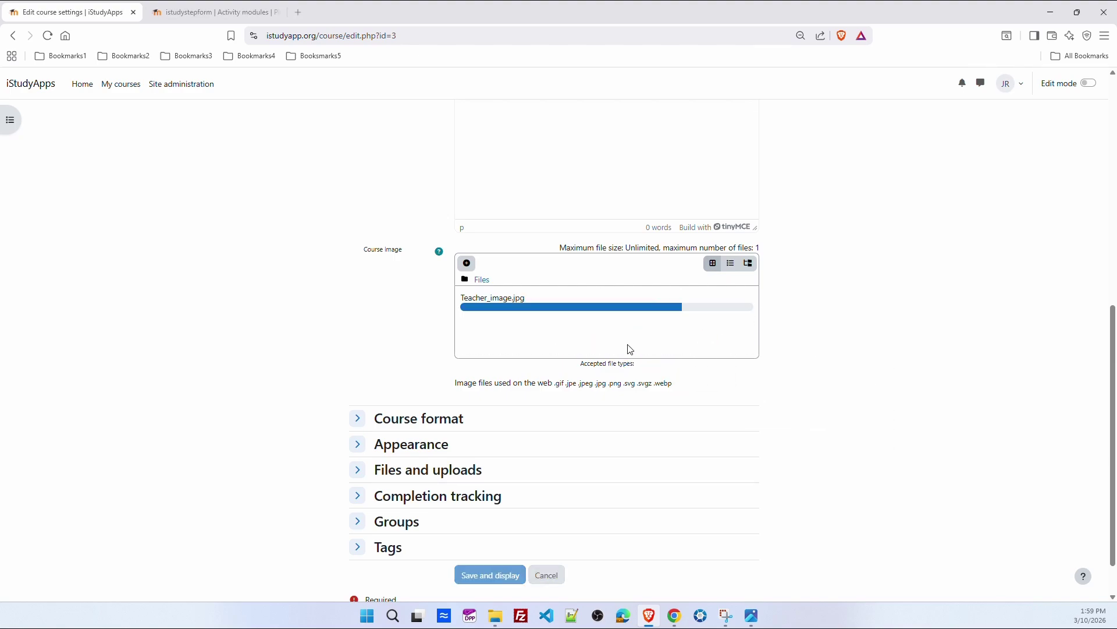
left_click(490, 584)
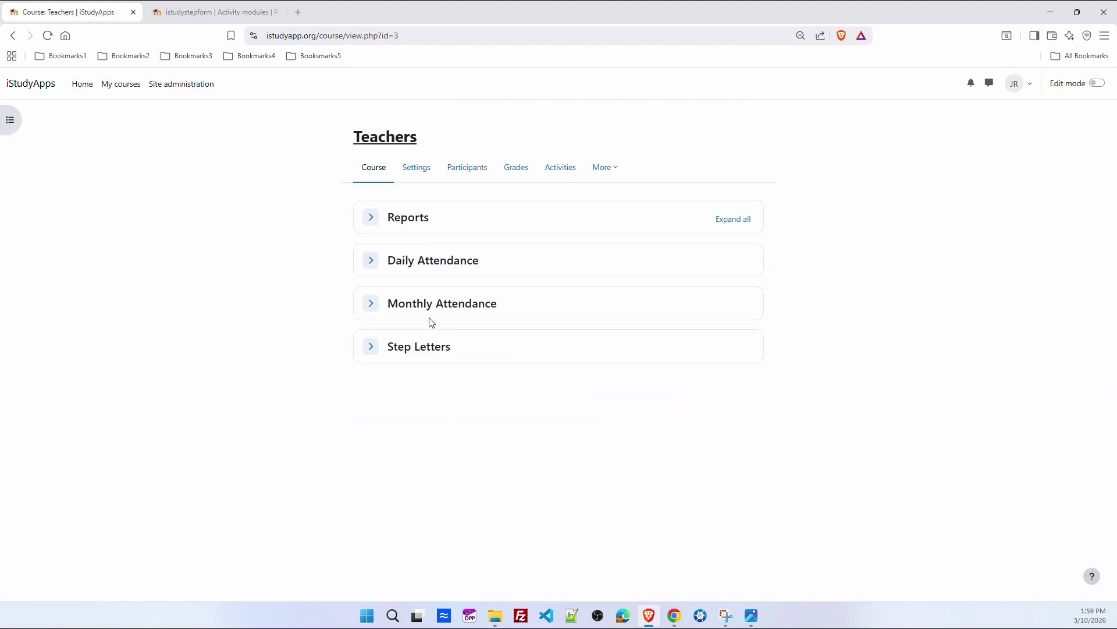
left_click(119, 86)
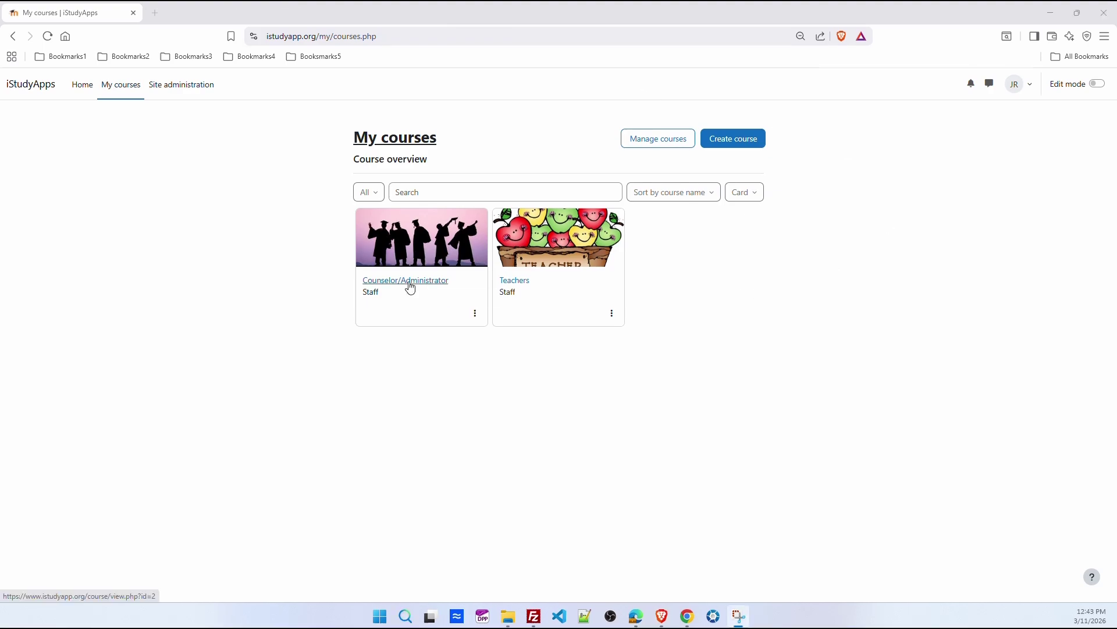
- Open the iStudy - School Settings page from the Settings Pages section of the Counselor/Administrator course
left_click(406, 281)
left_click(370, 217)
left_click(371, 260)
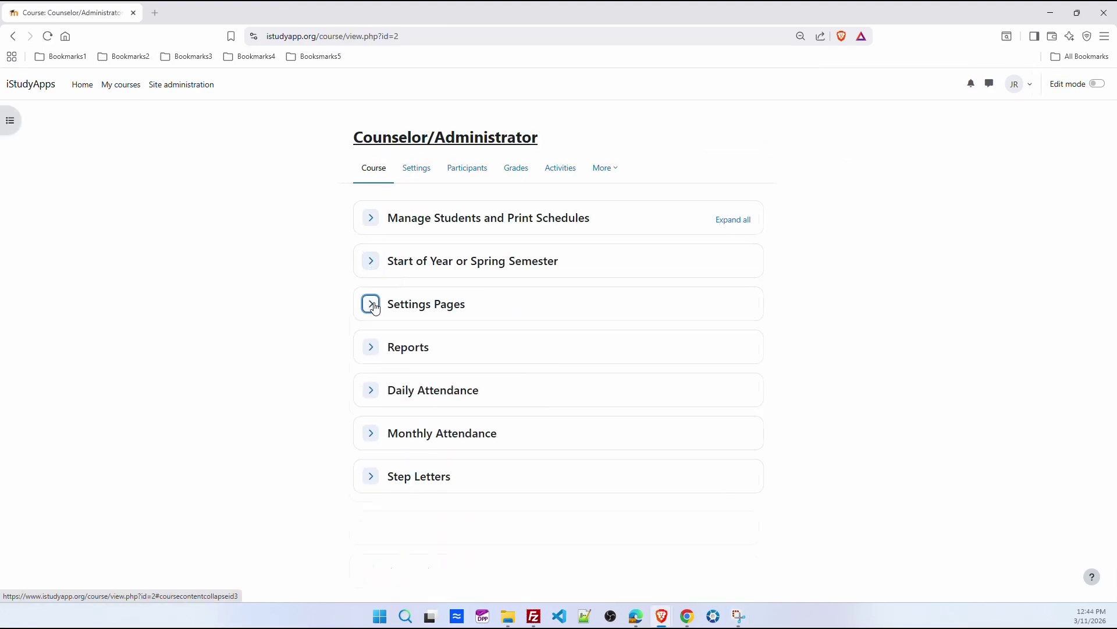
left_click(375, 308)
left_click(424, 334)
- Set the number of sessions to 6, the school term to Spring, and the spring start date to 01/12/26
left_click(315, 297)
left_click(330, 357)
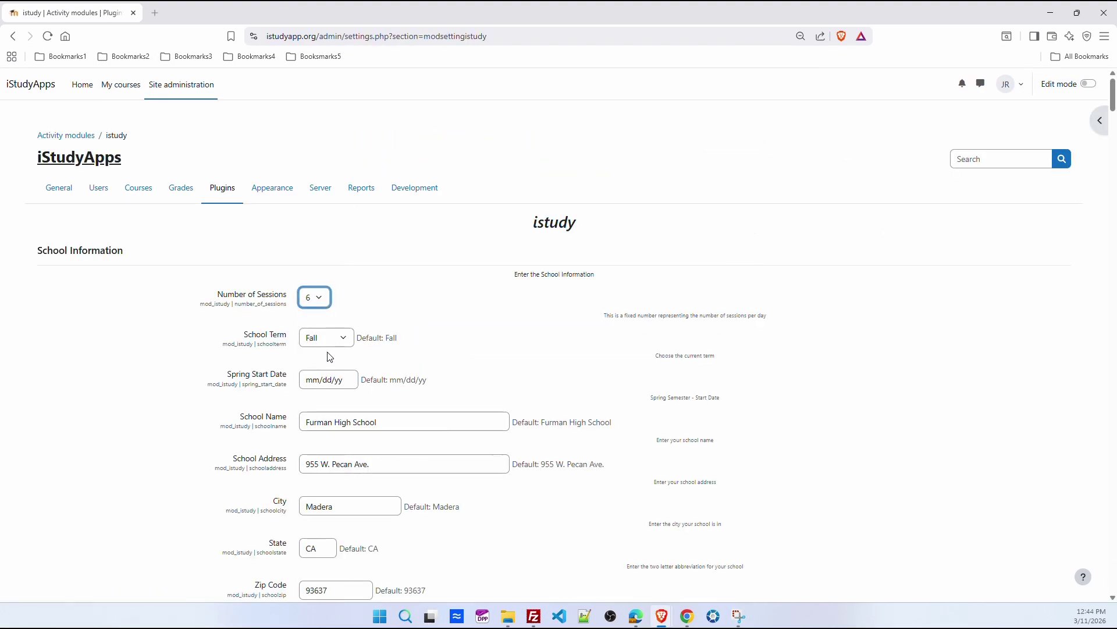
left_click(326, 338)
left_click(330, 371)
left_click_drag(348, 380, 297, 386)
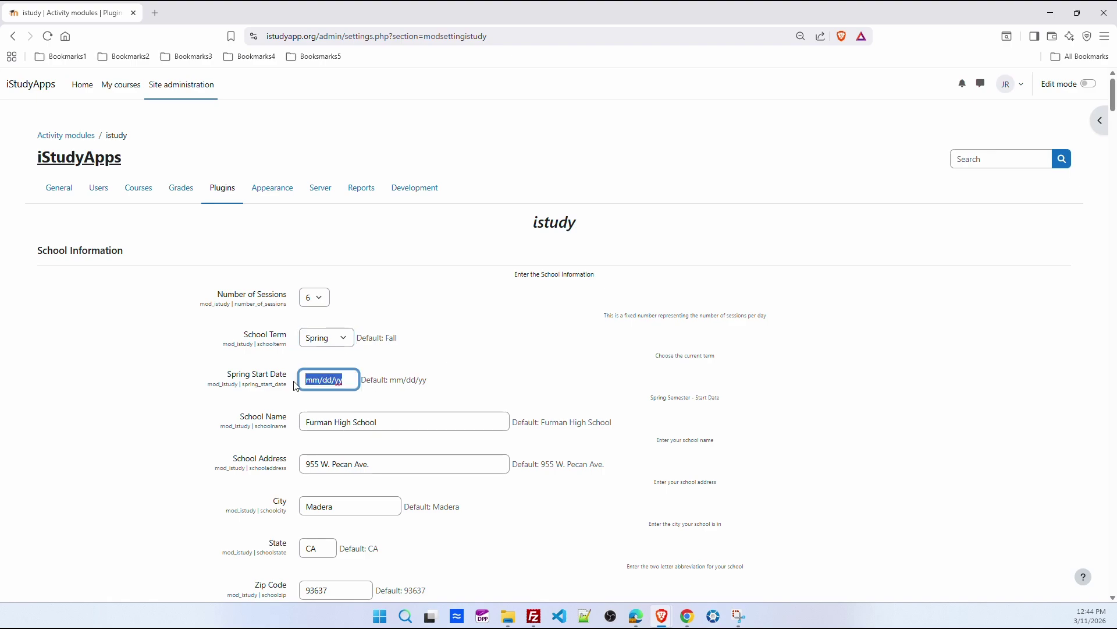
type("01/12/26")
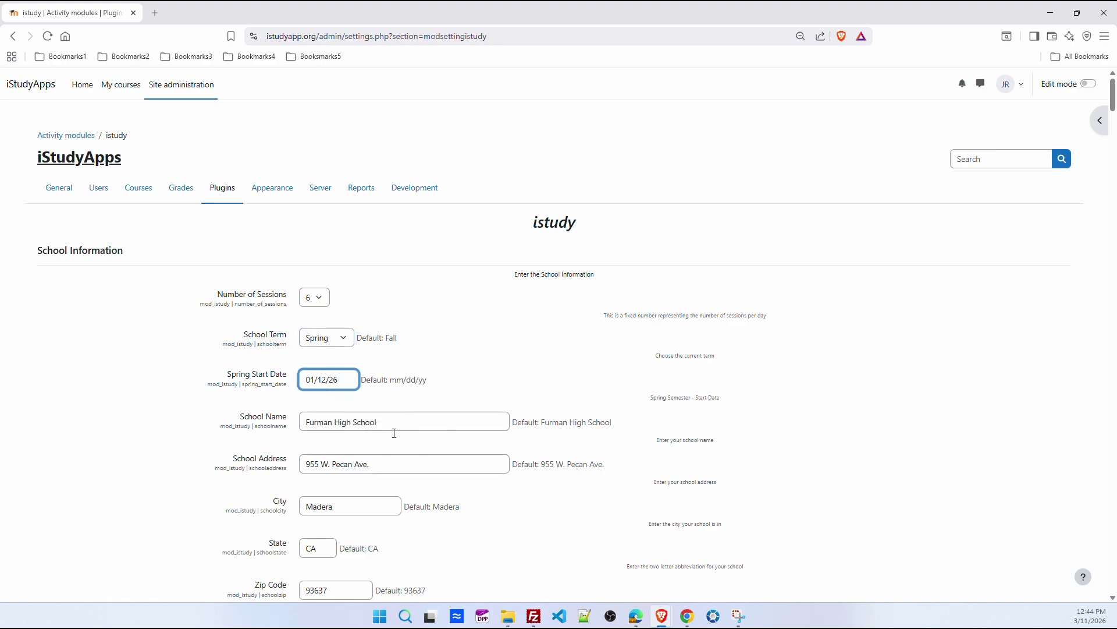
- Insert a space after the area code in the school's phone and fax numbers
scroll(394, 434, "down", 3)
left_click(323, 459)
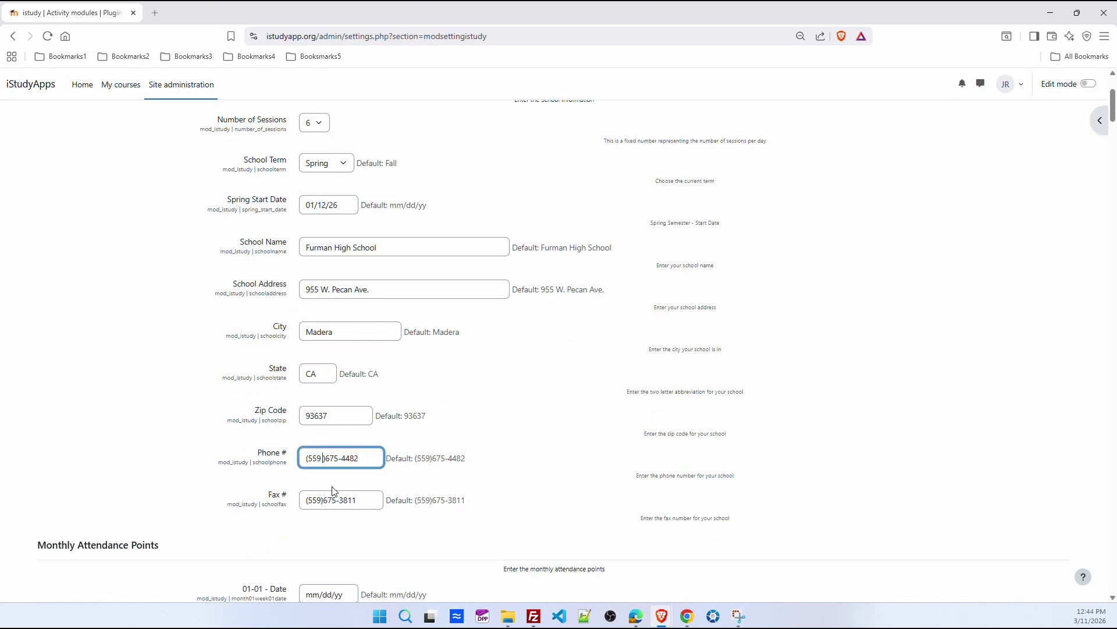
left_click(332, 496)
- Set the month 1 week 1 attendance date to 08/04/25 and its attendance points to 2
scroll(499, 454, "down", 5)
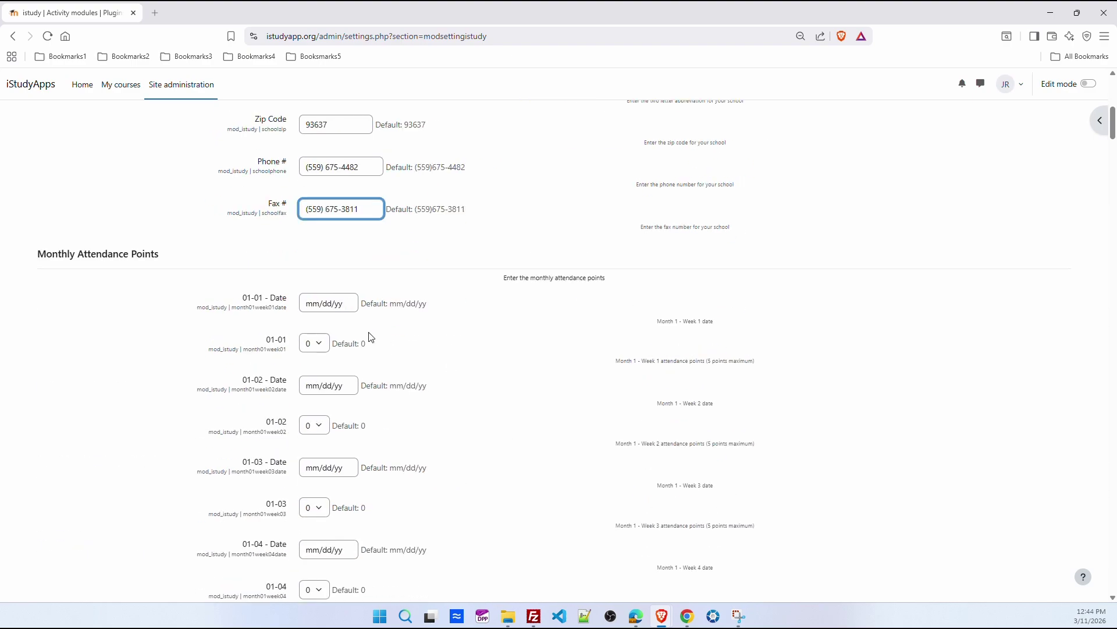
scroll(371, 337, "down", 1)
key("Tab")
type("08/04/25")
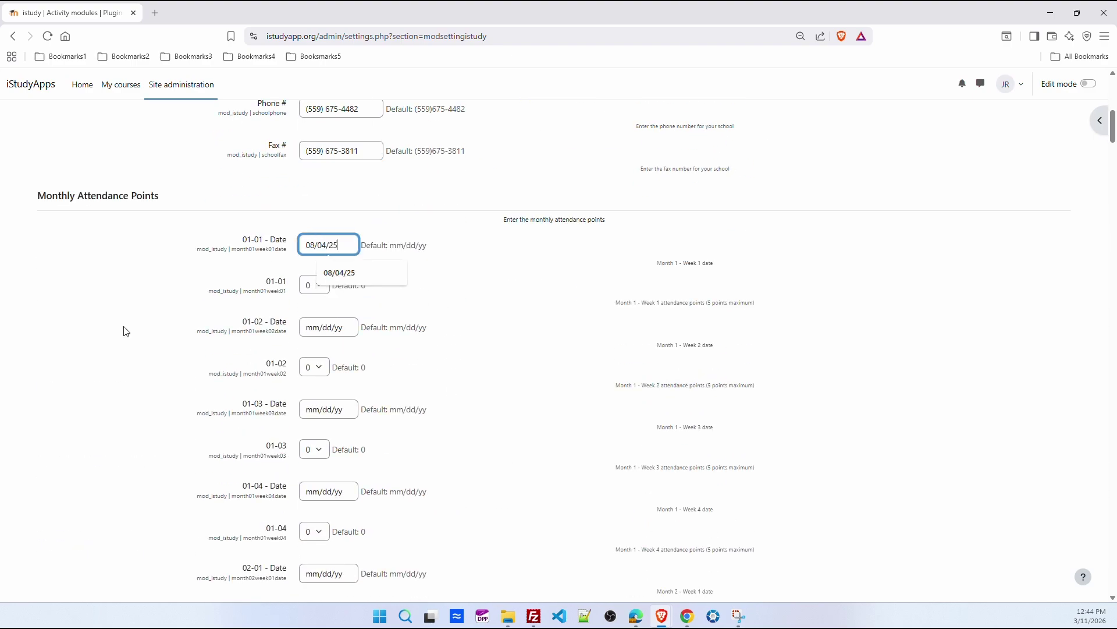
key("Tab")
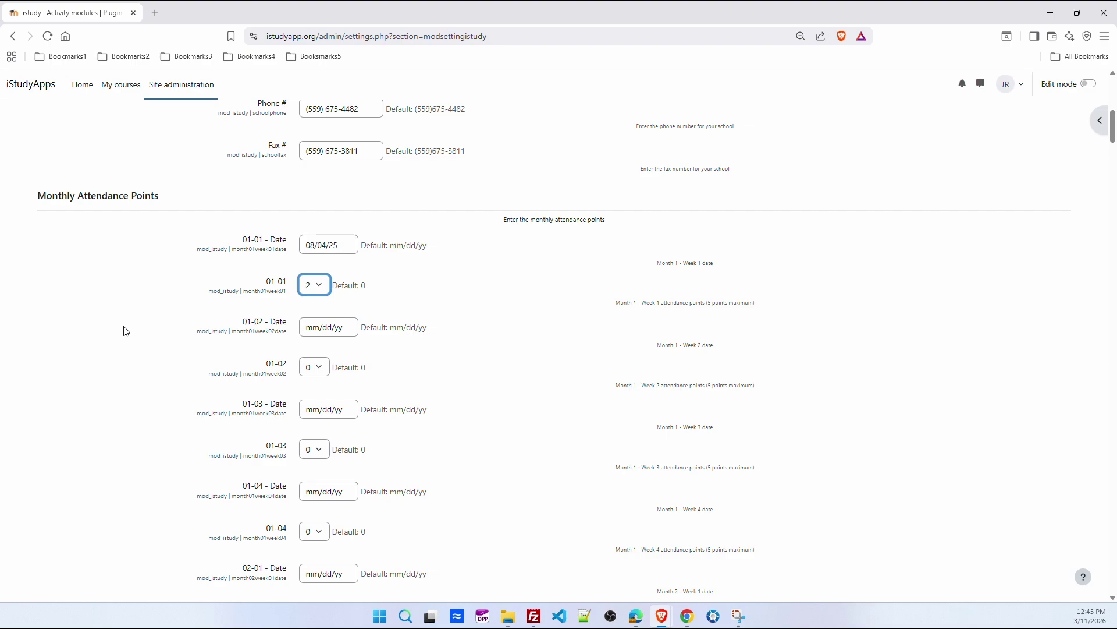
- Set the month 1 week 2 attendance date to 08/11/25 and its attendance points to 5
key("Tab")
type("08/11")
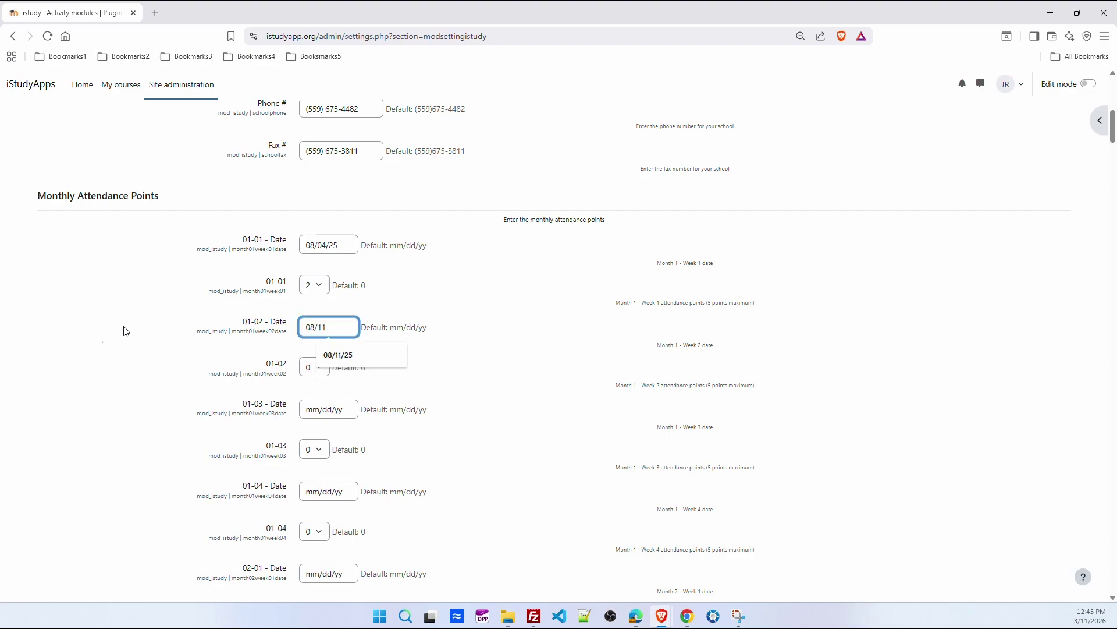
left_click(341, 355)
left_click(314, 366)
left_click(313, 464)
- Set the month 1 week 3 attendance date to 08/18/25 and its attendance points to 5
key("Tab")
type("08")
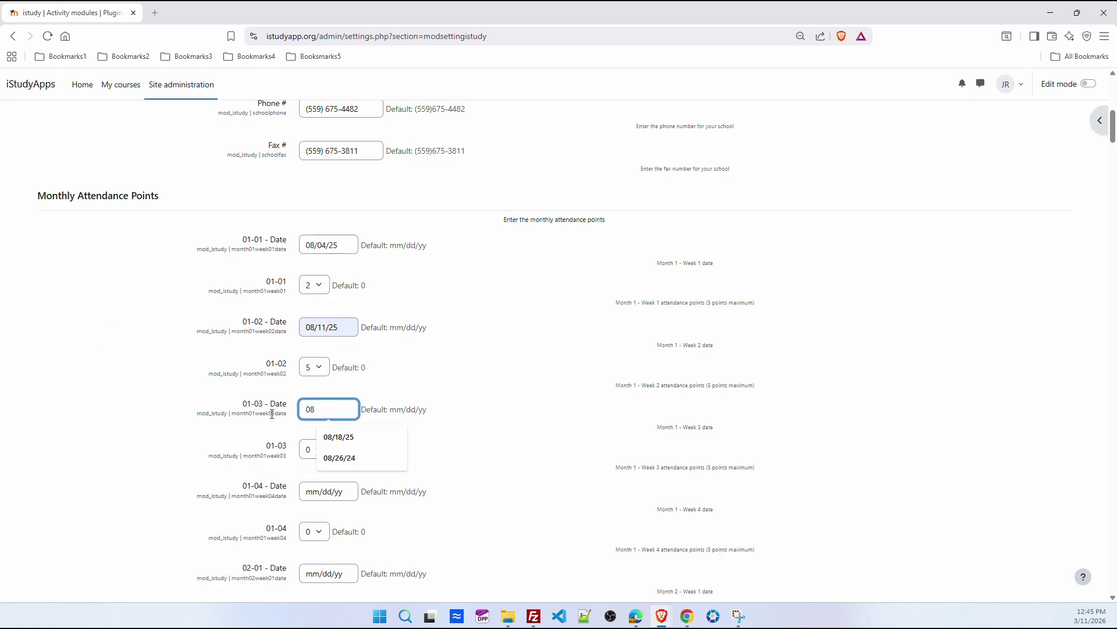
left_click(344, 447)
left_click(315, 449)
left_click(312, 541)
- Set the month 1 week 4 attendance date to 08/25/25 and its attendance points to 5
scroll(485, 439, "down", 3)
key("Tab")
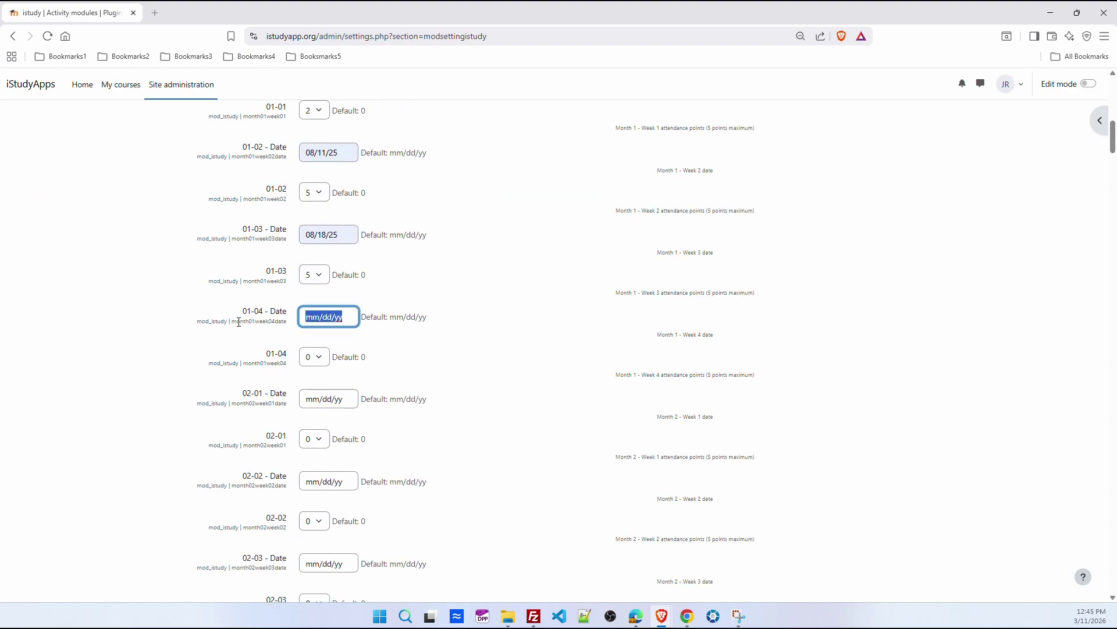
type("08")
left_click(335, 345)
left_click(315, 357)
left_click(309, 438)
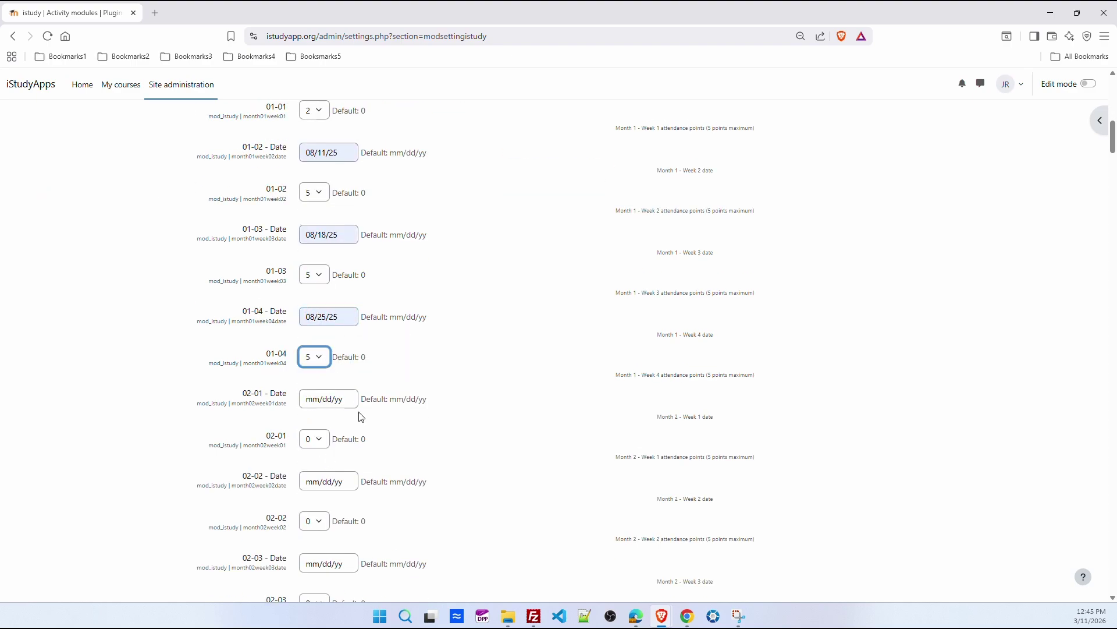
- Set the month 10 week 4 attendance points to 5 and enter NA as the month 11 week 1 date
left_click(319, 464)
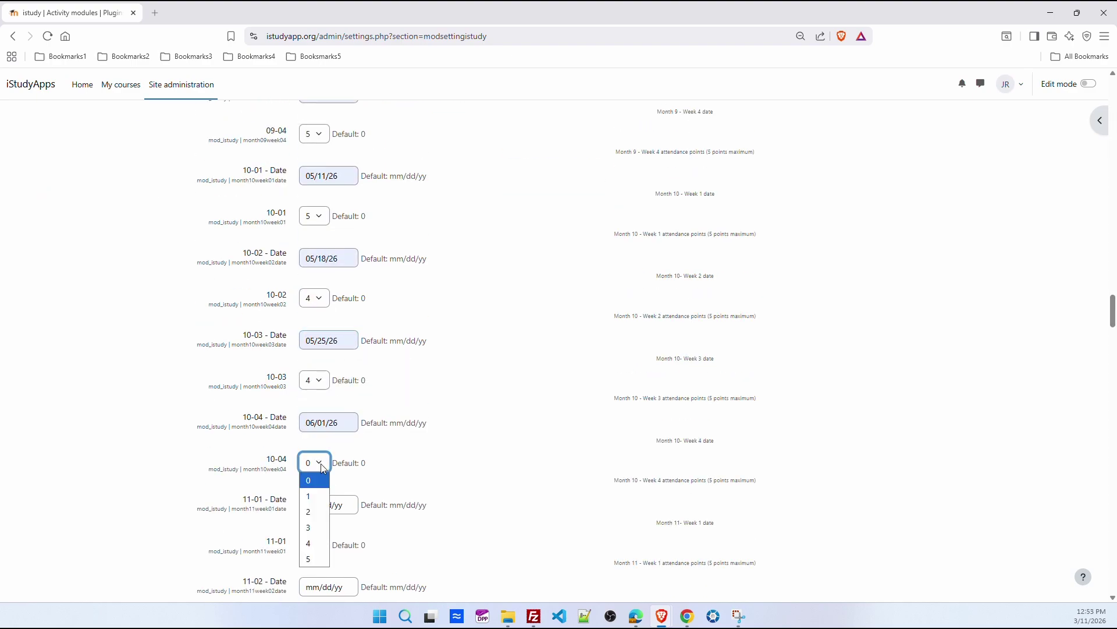
left_click(308, 559)
key("Tab")
type("NA")
scroll(207, 424, "down", 3)
key("Tab")
key("Tab")
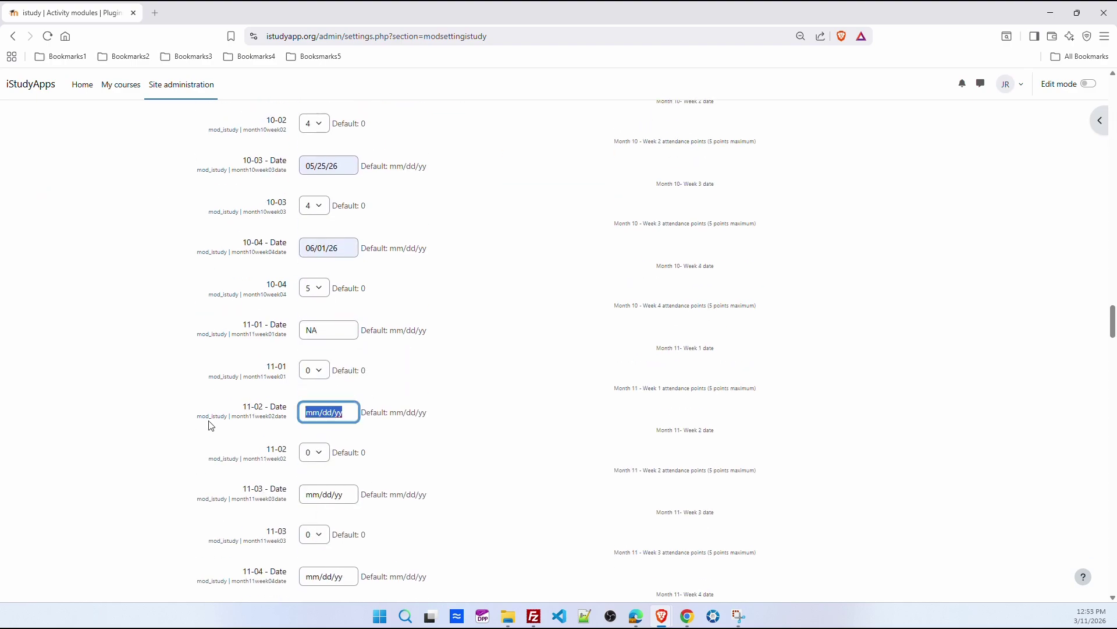
- Enter NA as the date for month 11 weeks 2, 3 and 4, and save the iStudy settings
type("NA")
scroll(201, 413, "down", 2)
key("Tab")
key("Tab")
type("NA")
key("Tab")
key("Tab")
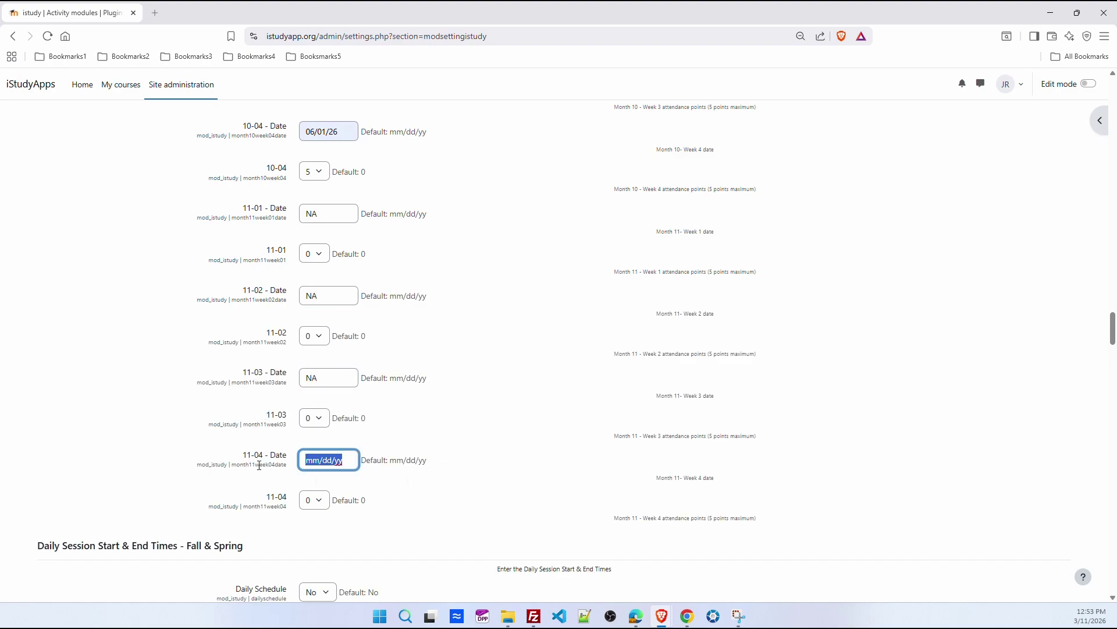
type("NA")
scroll(341, 420, "down", 1)
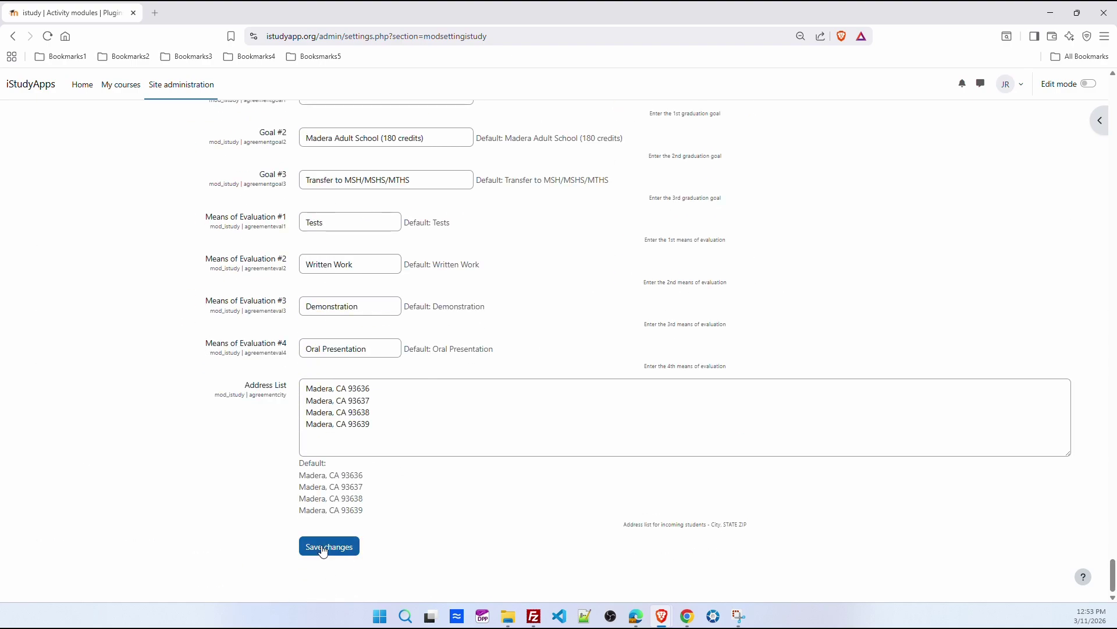
left_click(319, 545)
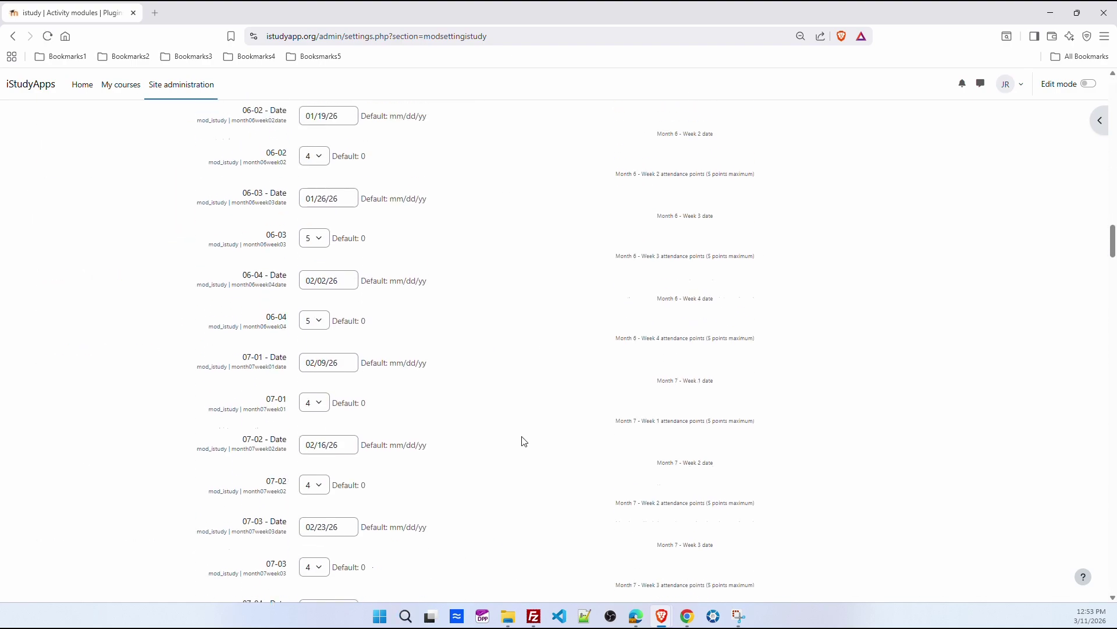
- Set the Monday Session 5 and Session 4 times in the Fall & Spring schedule to NA
scroll(524, 441, "down", 20)
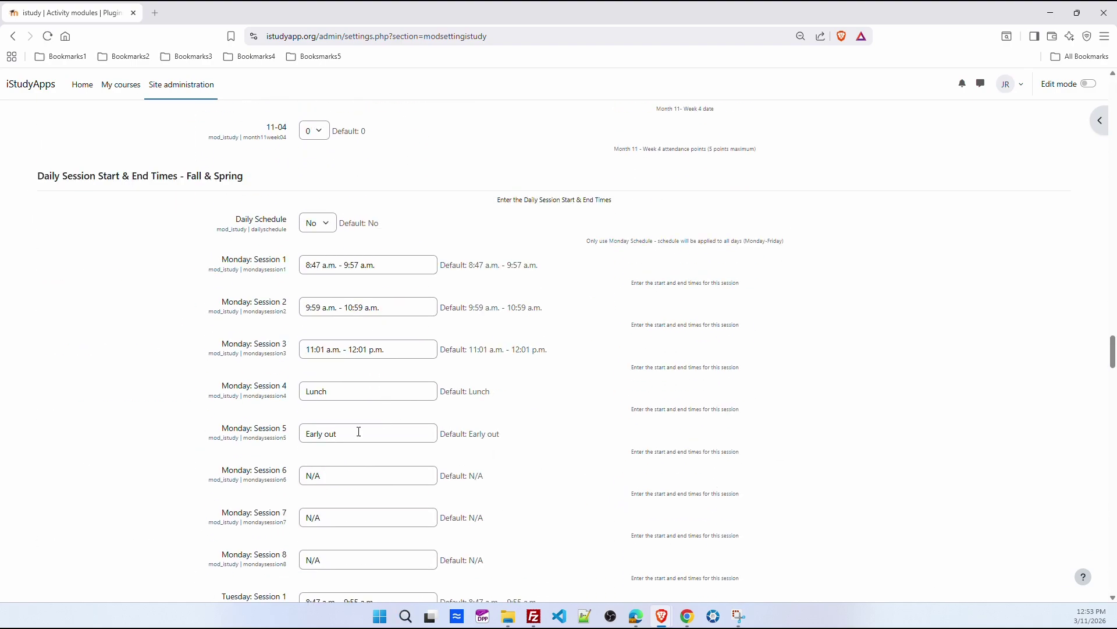
triple_click(359, 431)
type("NA")
scroll(232, 454, "up", 1)
key("shift+Tab")
type("NA")
scroll(455, 396, "down", 4)
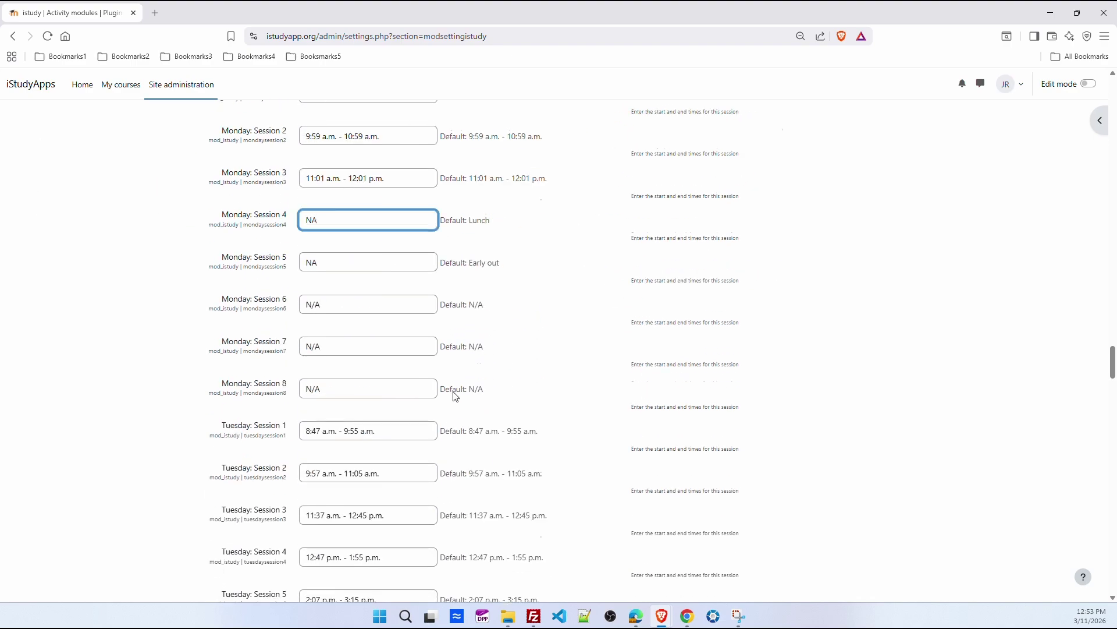
- Set Tuesday Session 6 in the Fall & Spring schedule to "To be completed at home"
scroll(456, 397, "down", 5)
triple_click(361, 347)
type("To")
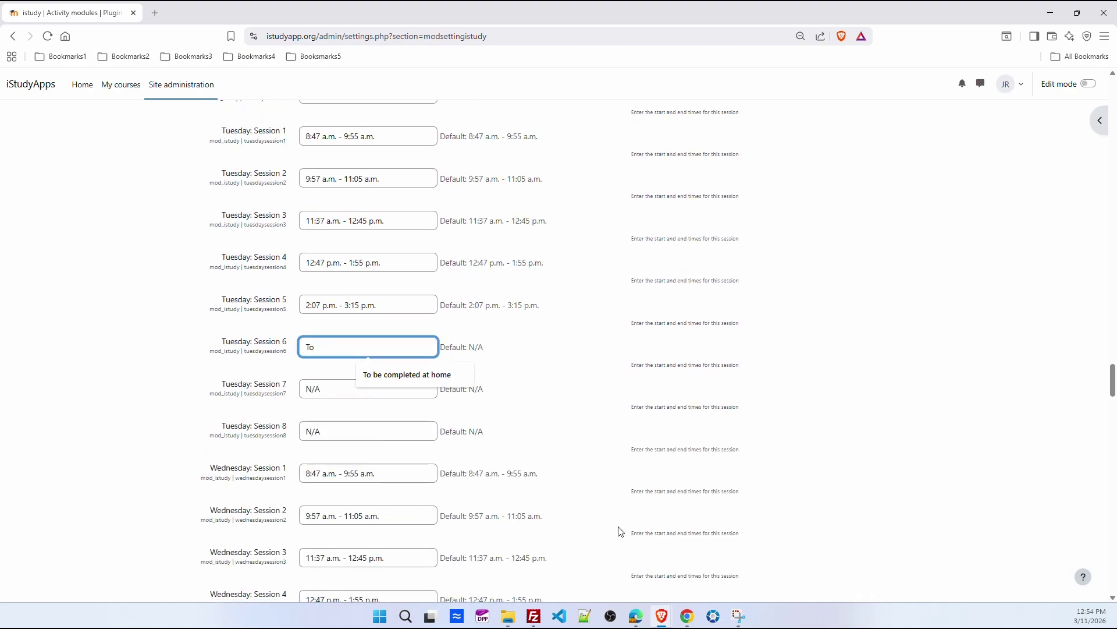
left_click(419, 377)
- Copy the "To be completed at home" text from Tuesday Session 6 into Wednesday Session 6 of the Fall & Spring schedule
key("ctrl+a")
key("ctrl+c")
scroll(419, 384, "down", 5)
left_click(419, 392)
key("ctrl+a")
key("ctrl+v")
- Replace the Friday Session 6 entry in the Fall & Spring schedule with the copied "To be completed at home" text
scroll(400, 410, "down", 3)
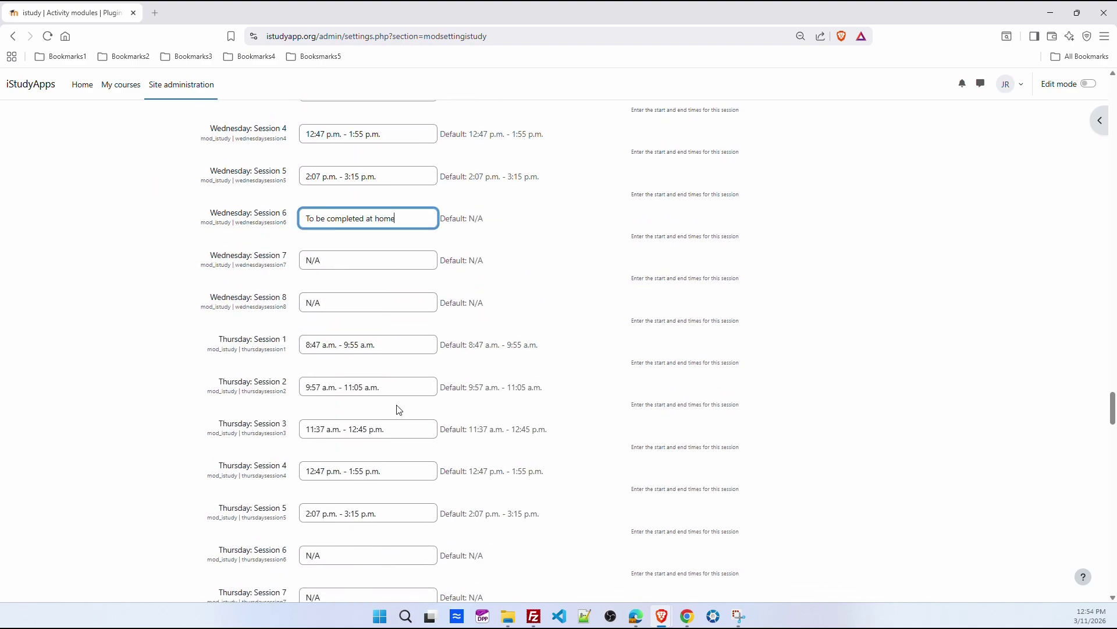
scroll(398, 406, "down", 4)
scroll(392, 391, "down", 6)
left_click(326, 312)
key("ctrl+a")
key("ctrl+v")
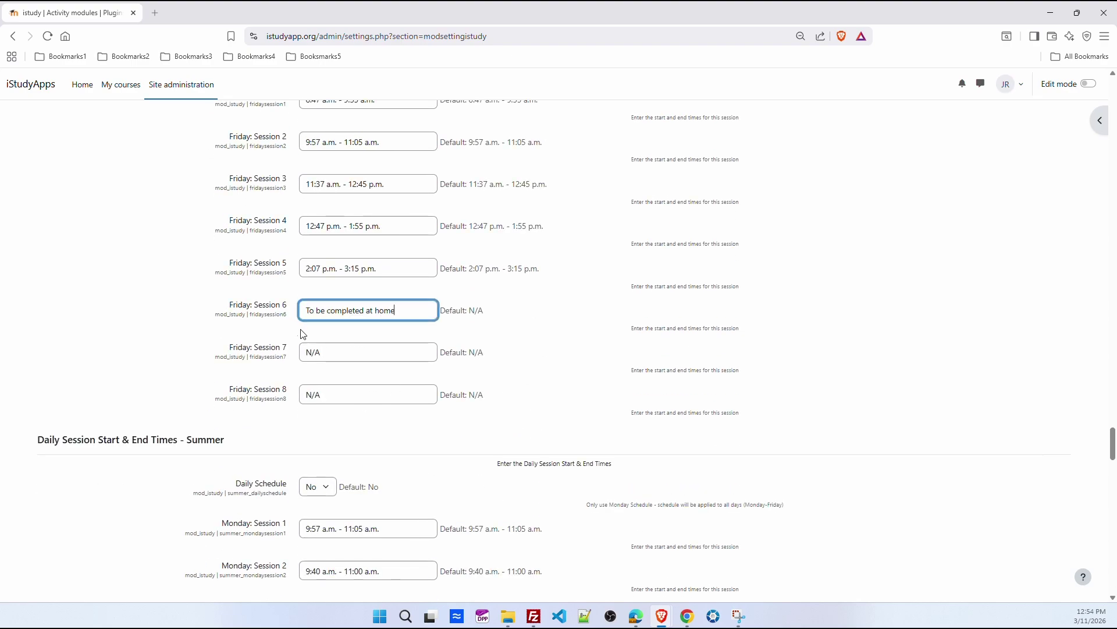
- Set Means of Evaluation #4 in the Student Agreement Details to Graduate Profile
scroll(675, 406, "down", 20)
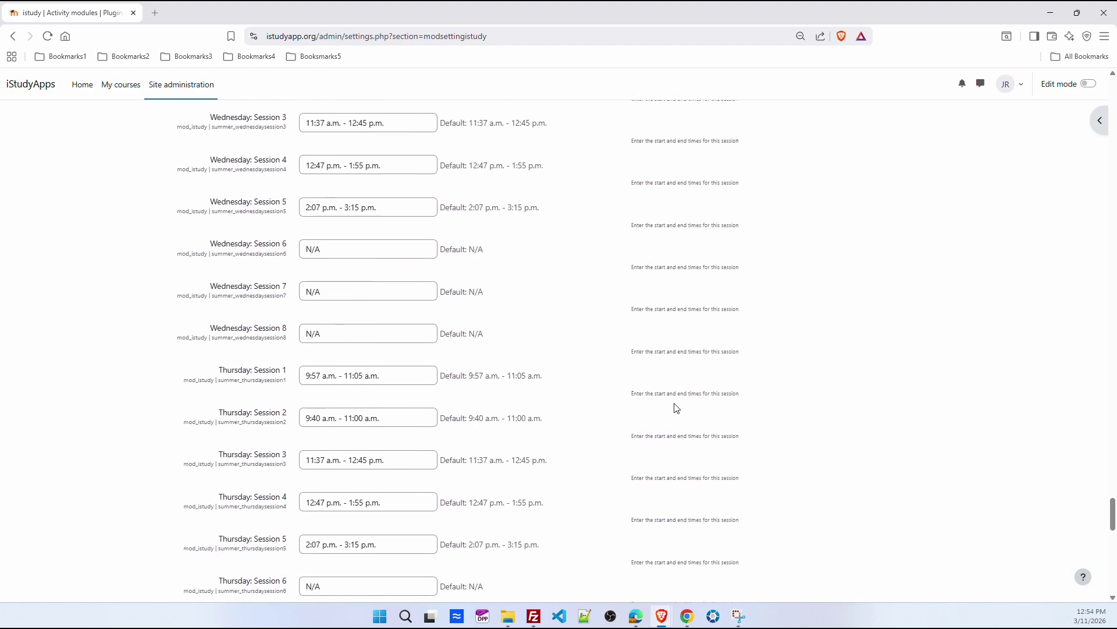
scroll(677, 407, "up", 2)
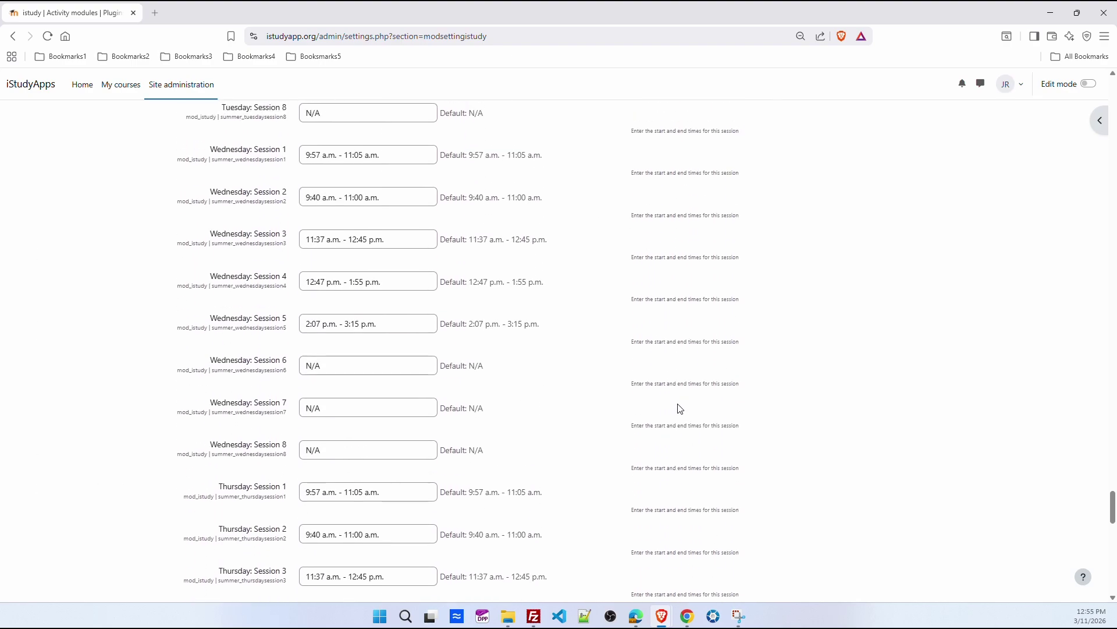
scroll(681, 408, "down", 6)
scroll(723, 410, "down", 5)
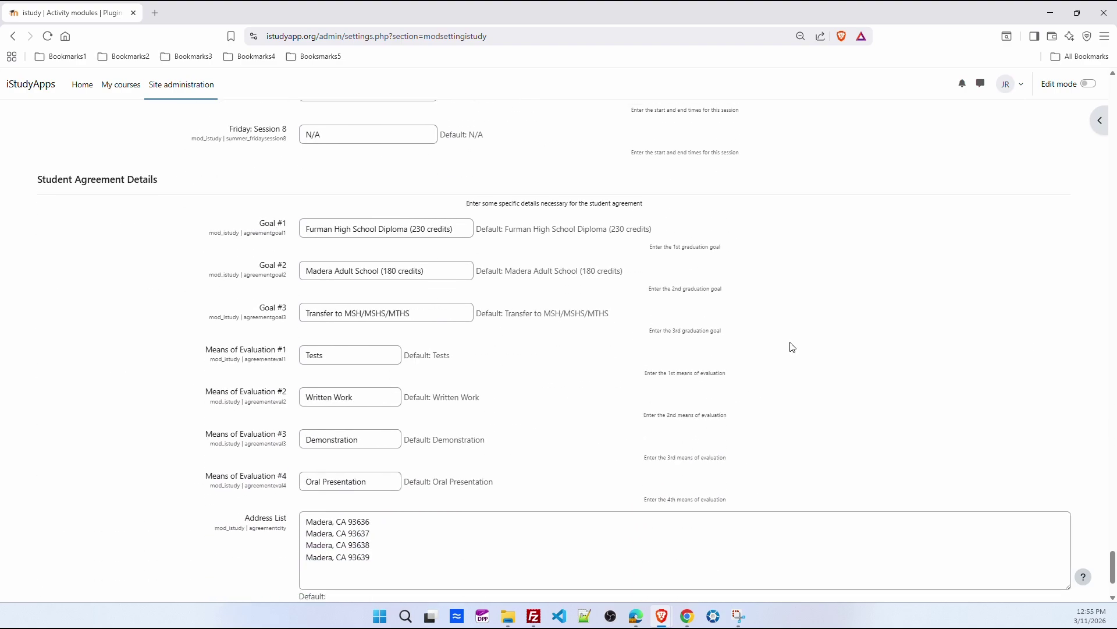
triple_click(378, 486)
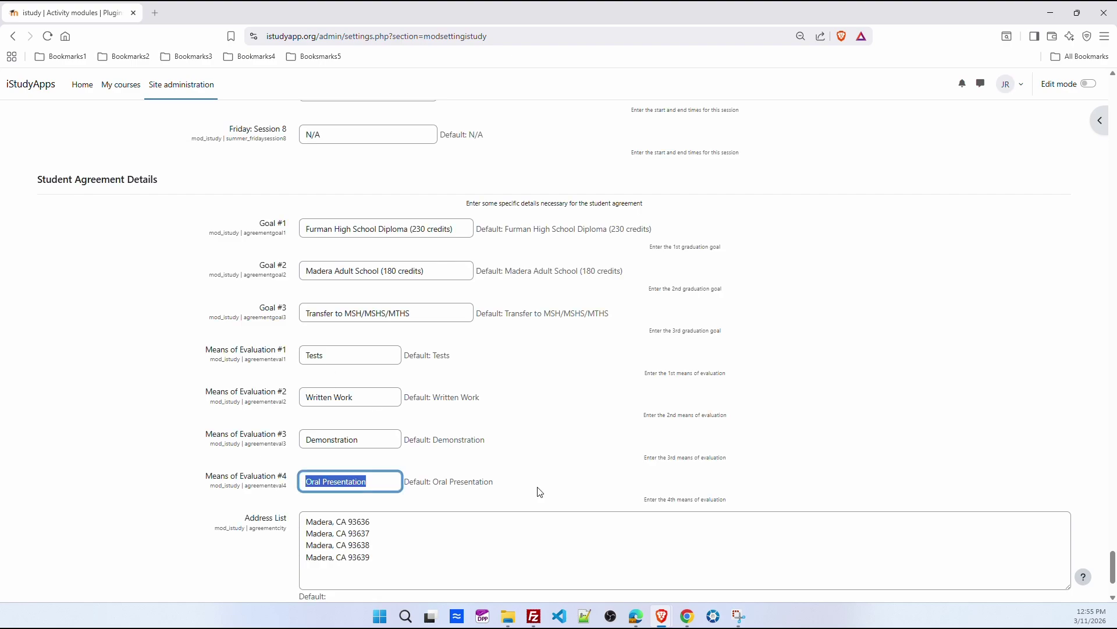
type("Graduate Profile")
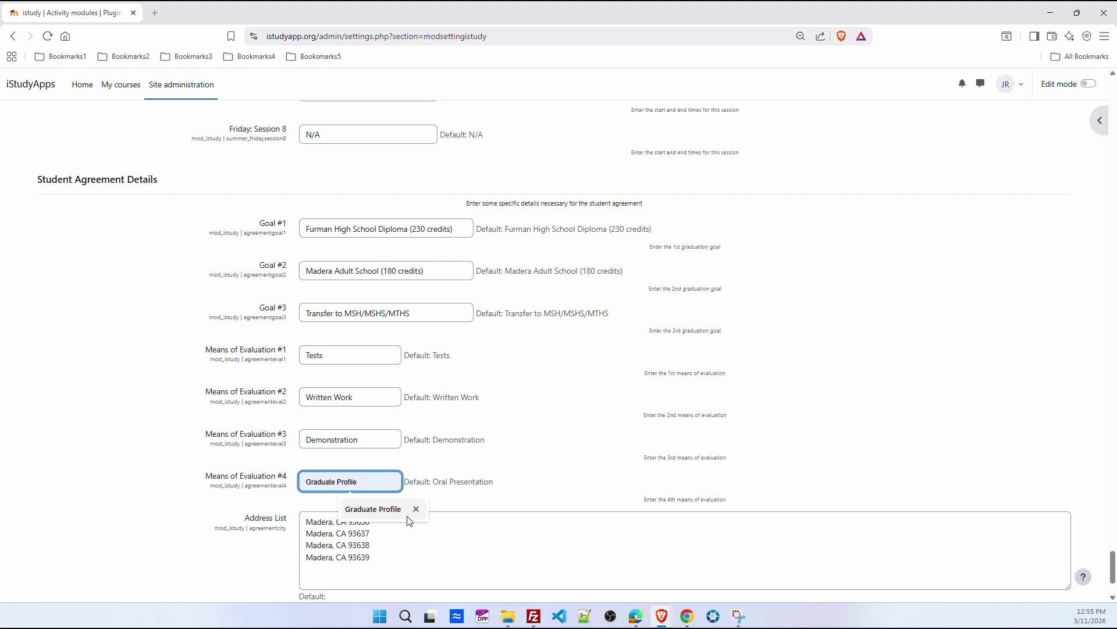
left_click(385, 514)
- Add "Fresno, CA 93704" as a new last line of the student agreement's Address List and save the settings
left_click(385, 559)
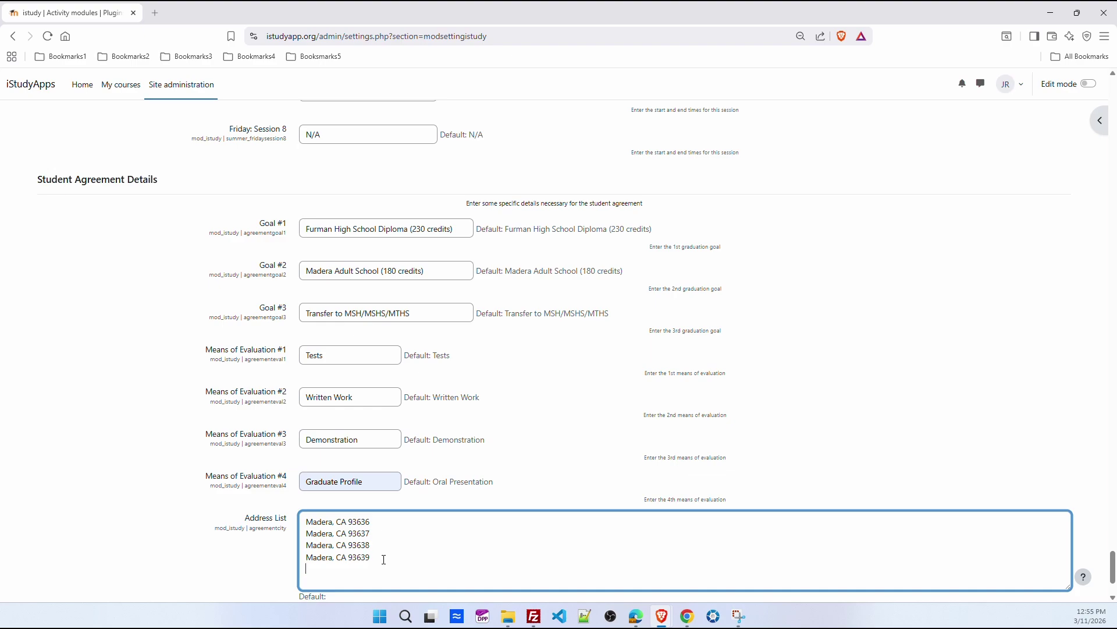
type("Fresno, CA 93704")
scroll(471, 533, "down", 3)
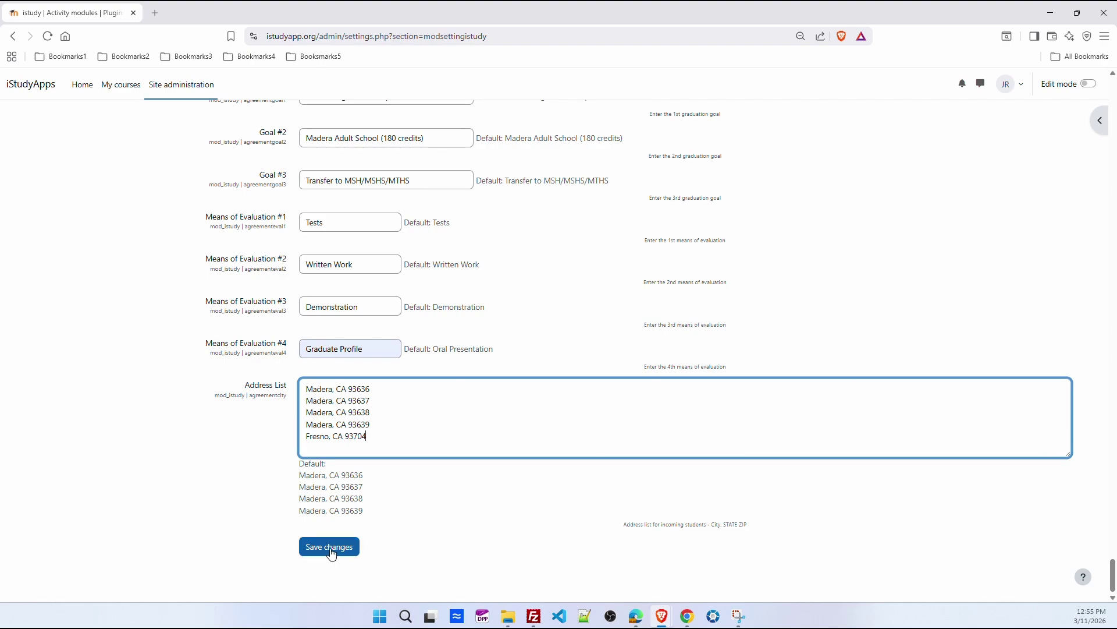
left_click(330, 548)
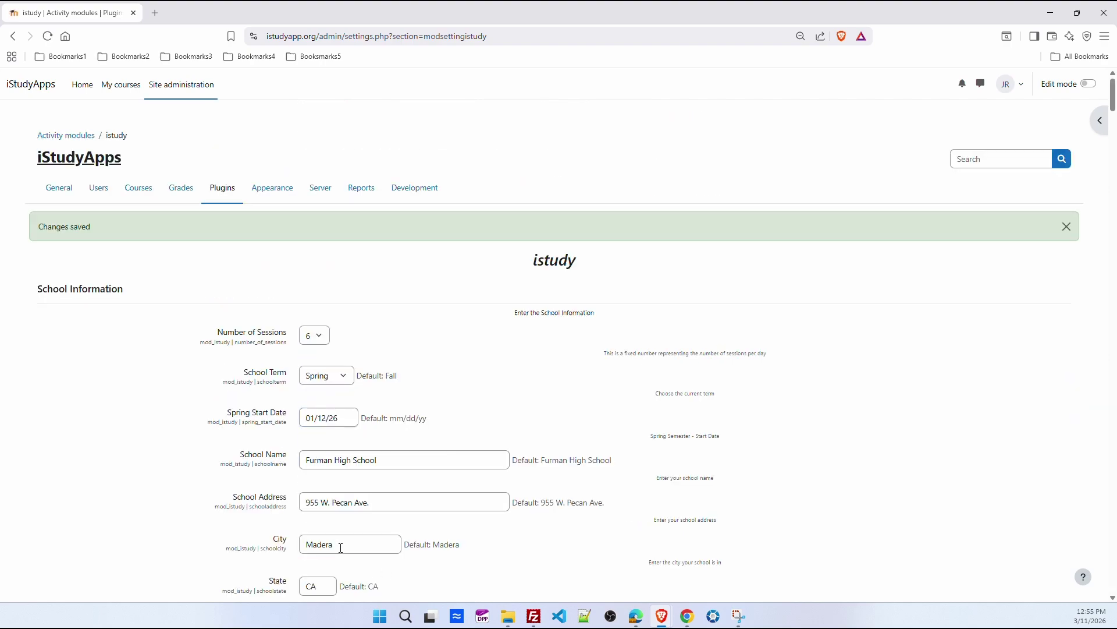